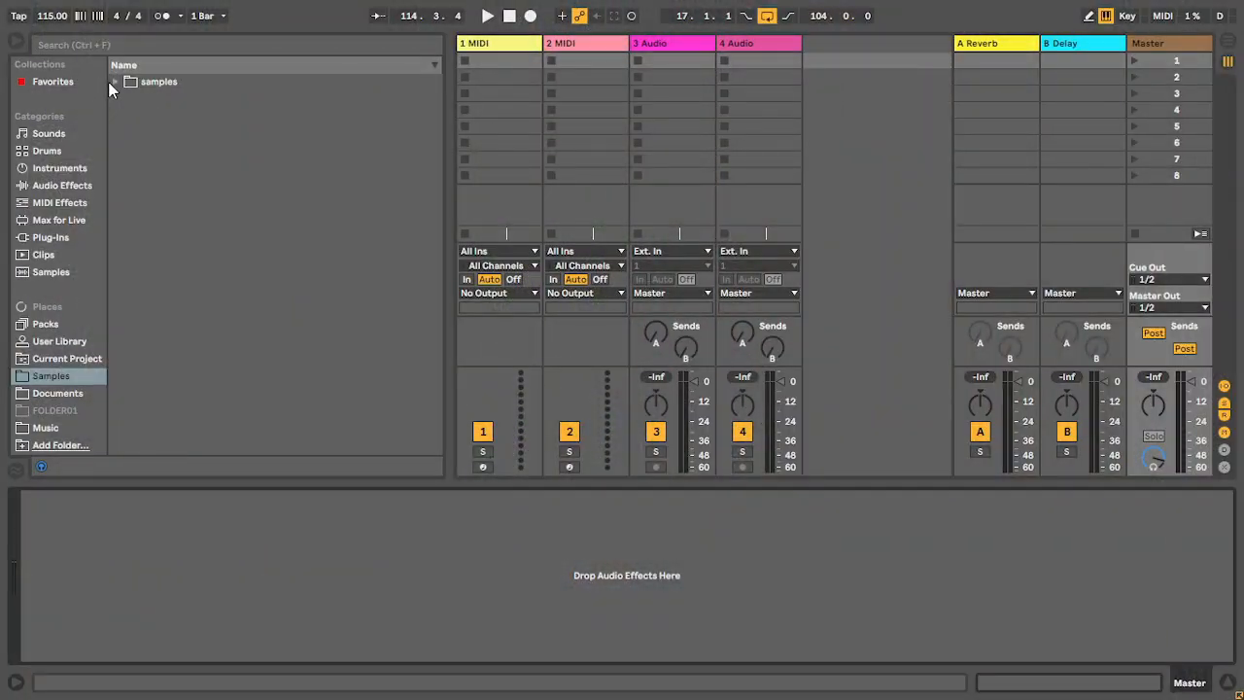
- Open the field recordings folder in Sounds of a Forgotten World vol. 2 and preview the healing river sample
{"action": "left_click", "coordinate": [114, 82]}
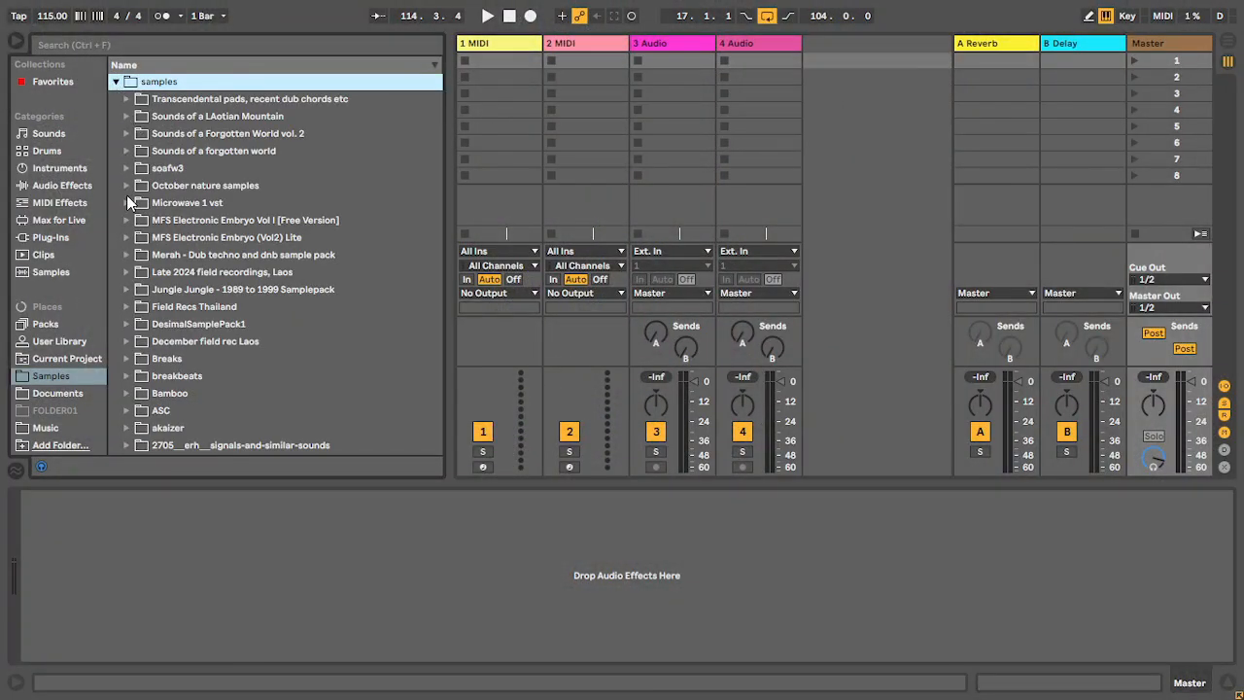
{"action": "left_click", "coordinate": [127, 134]}
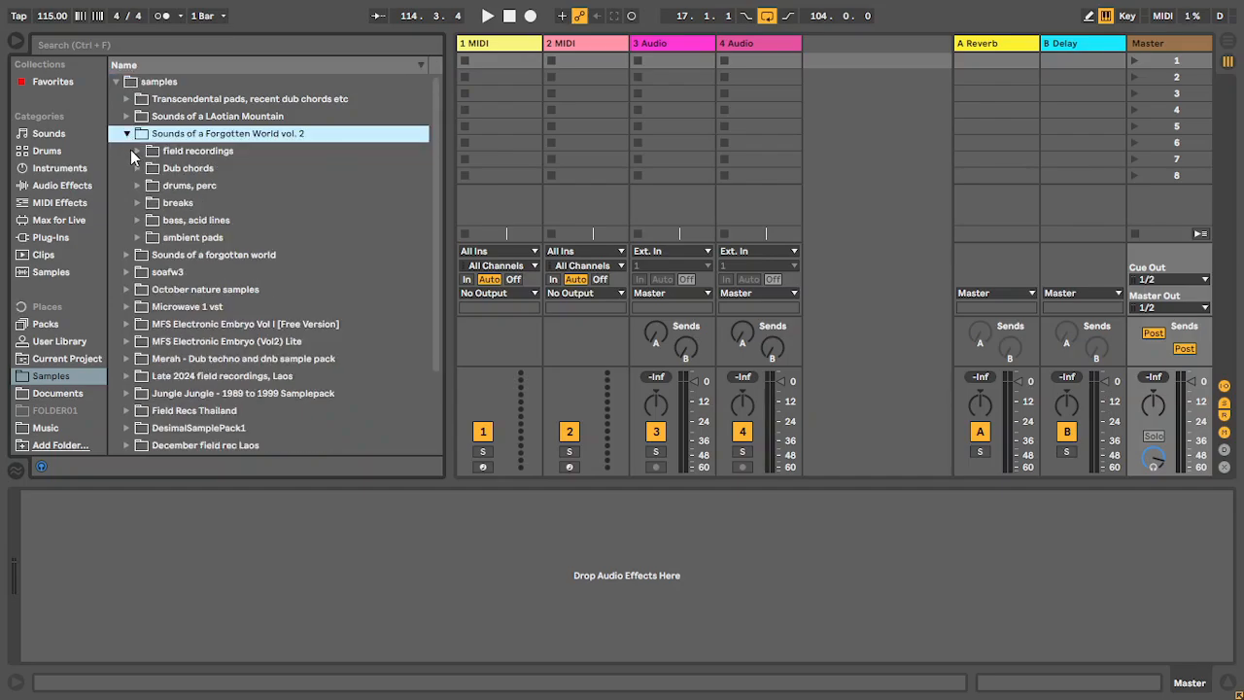
{"action": "left_click", "coordinate": [137, 153]}
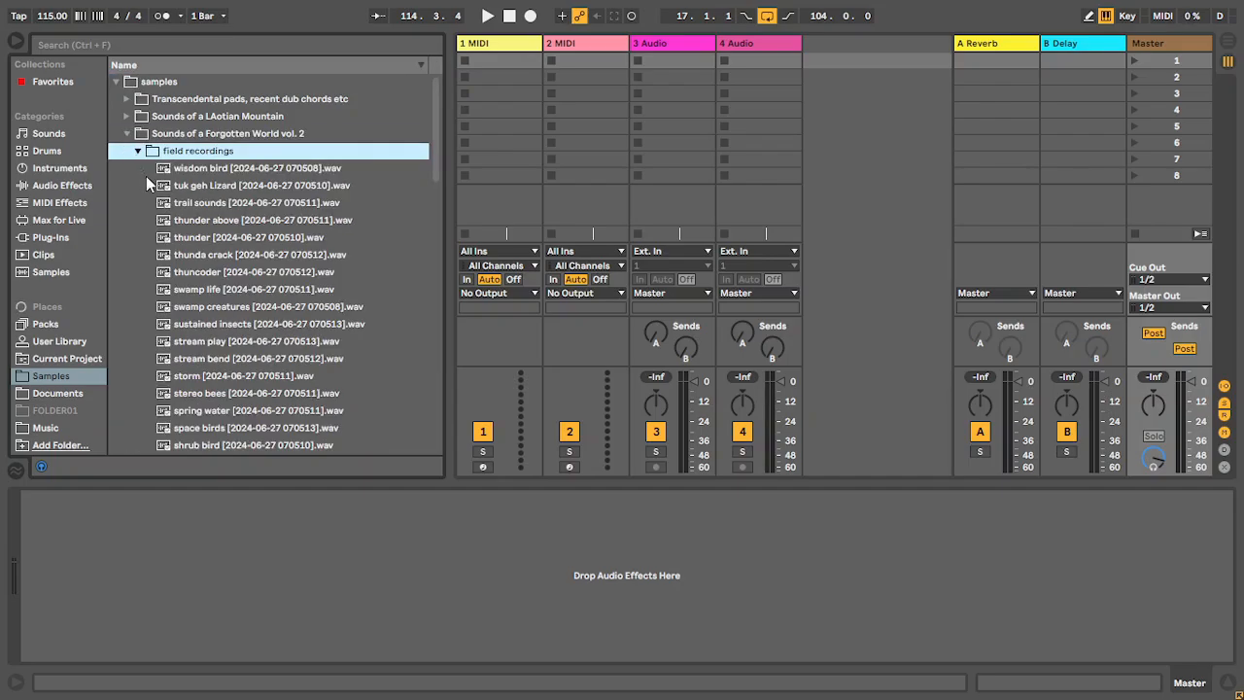
{"action": "scroll", "coordinate": [250, 341], "scroll_direction": "down", "scroll_amount": 5}
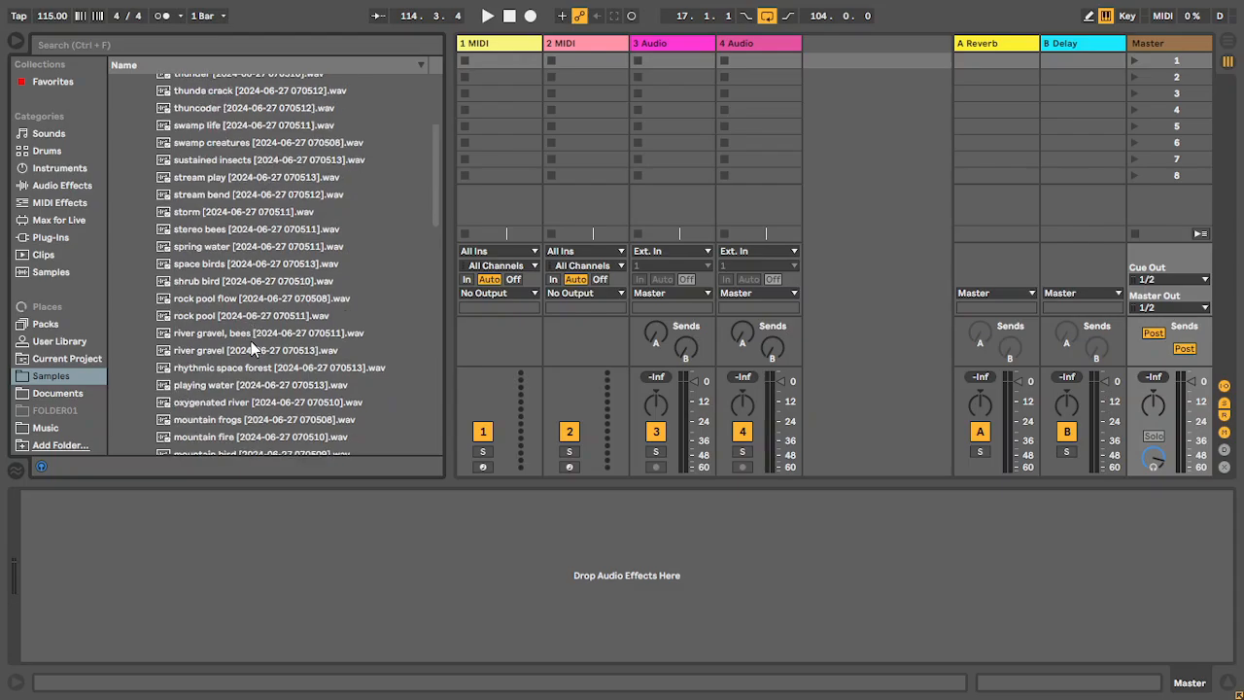
{"action": "scroll", "coordinate": [251, 341], "scroll_direction": "down", "scroll_amount": 1}
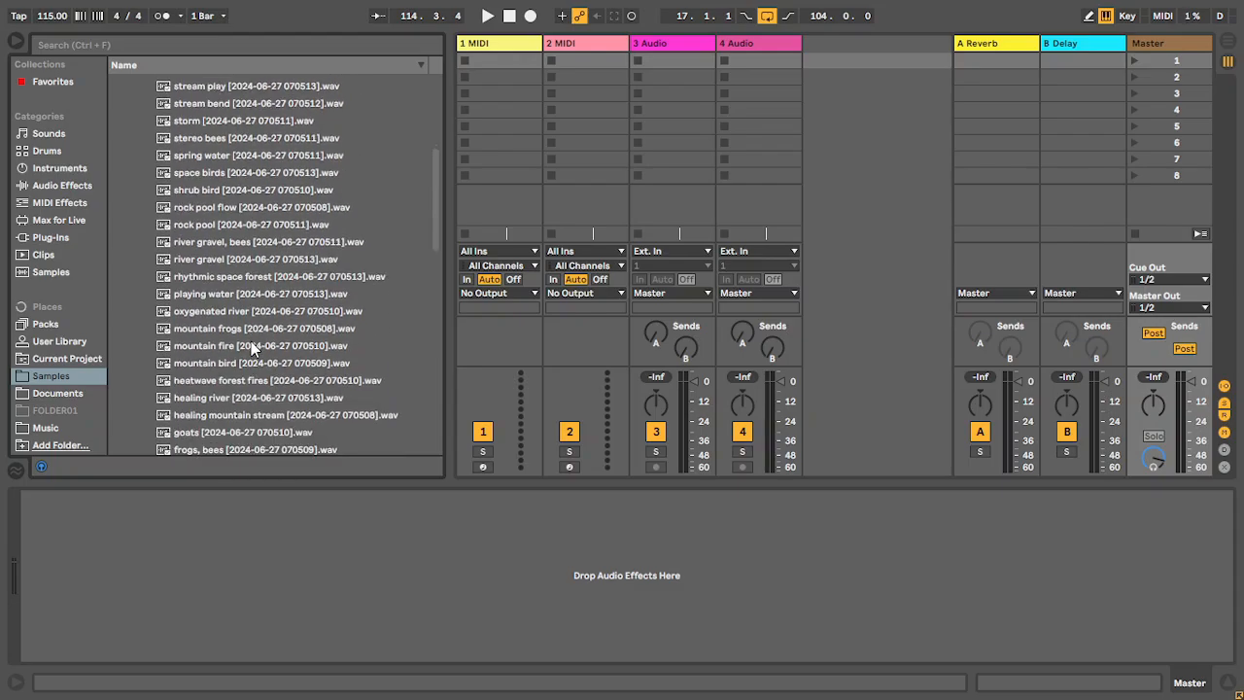
{"action": "left_click", "coordinate": [238, 400]}
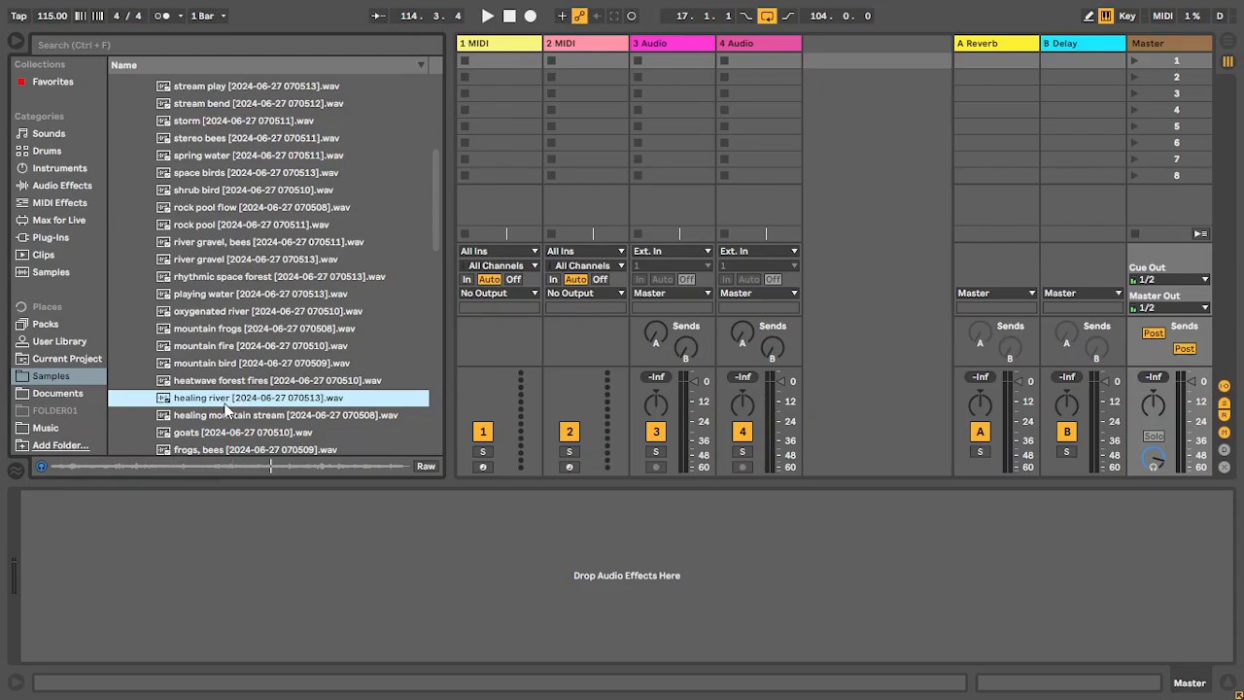
- Place the healing river sample on the 4 Audio track at bar 17 of the Arrangement and turn off its warping
{"action": "left_click", "coordinate": [1227, 43]}
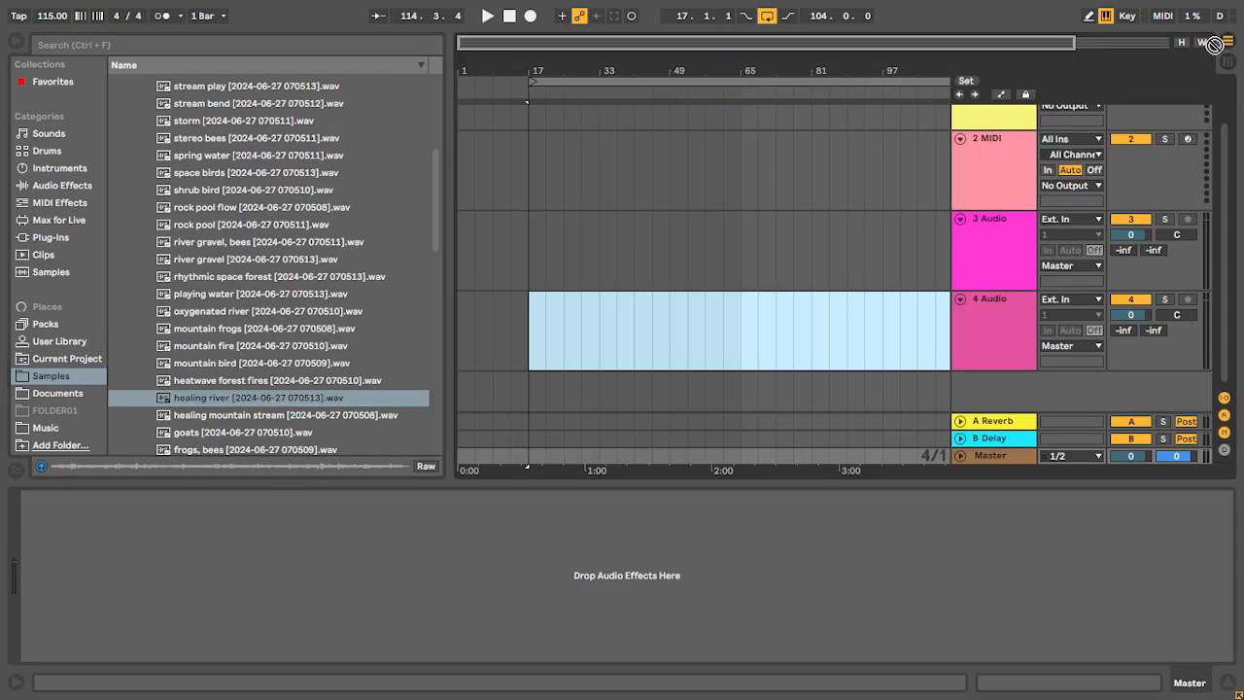
{"action": "left_click_drag", "start_coordinate": [956, 116], "coordinate": [540, 335]}
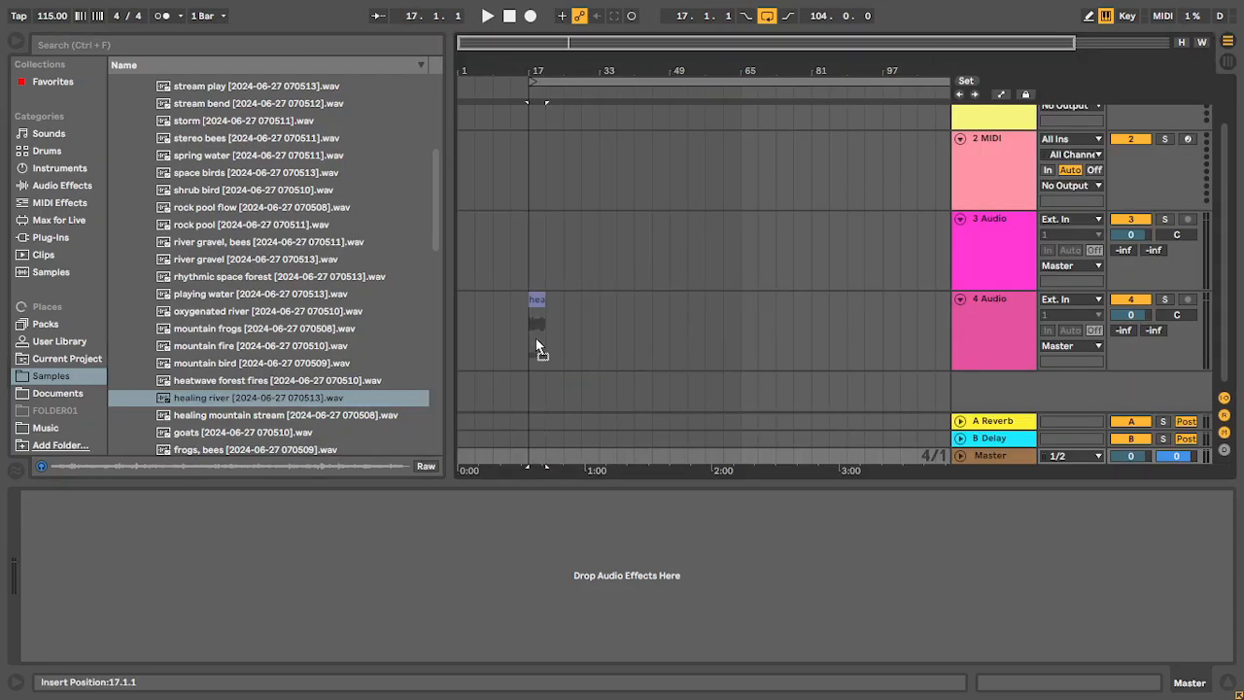
{"action": "double_click", "coordinate": [536, 338]}
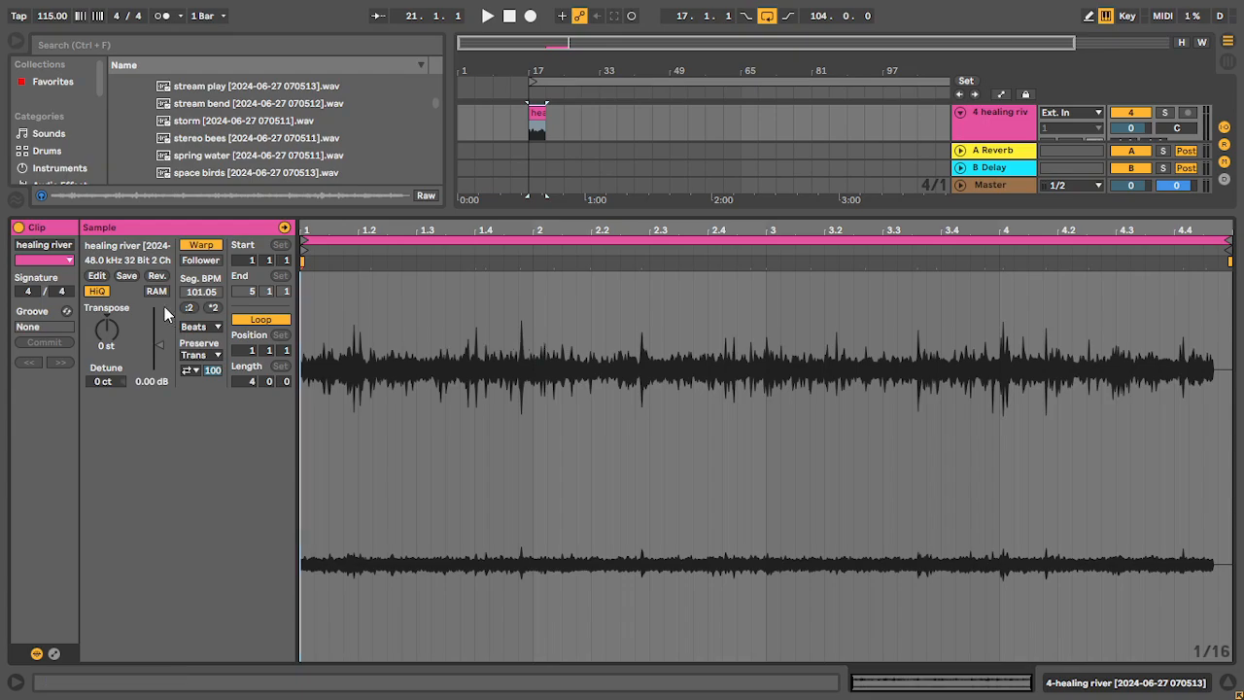
{"action": "left_click", "coordinate": [191, 246]}
{"action": "key", "text": "shift+Tab"}
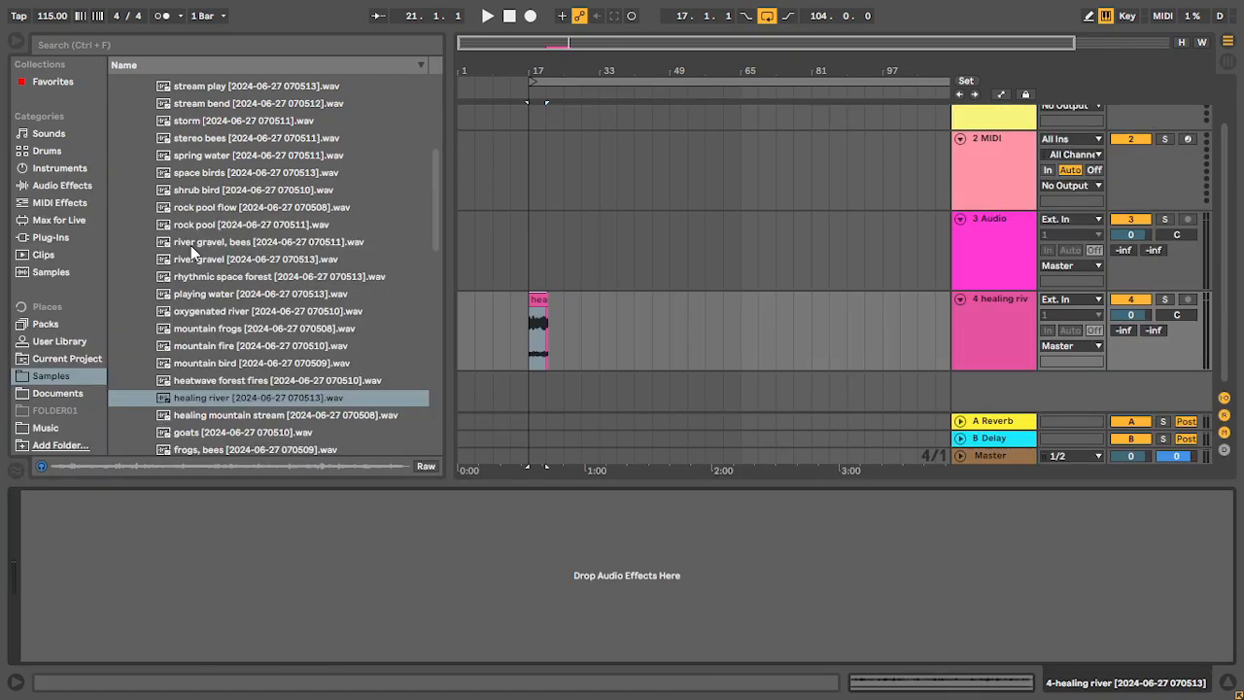
- Split the healing river clip at bars 18 and 20 and delete the two outer pieces
{"action": "key", "text": "z"}
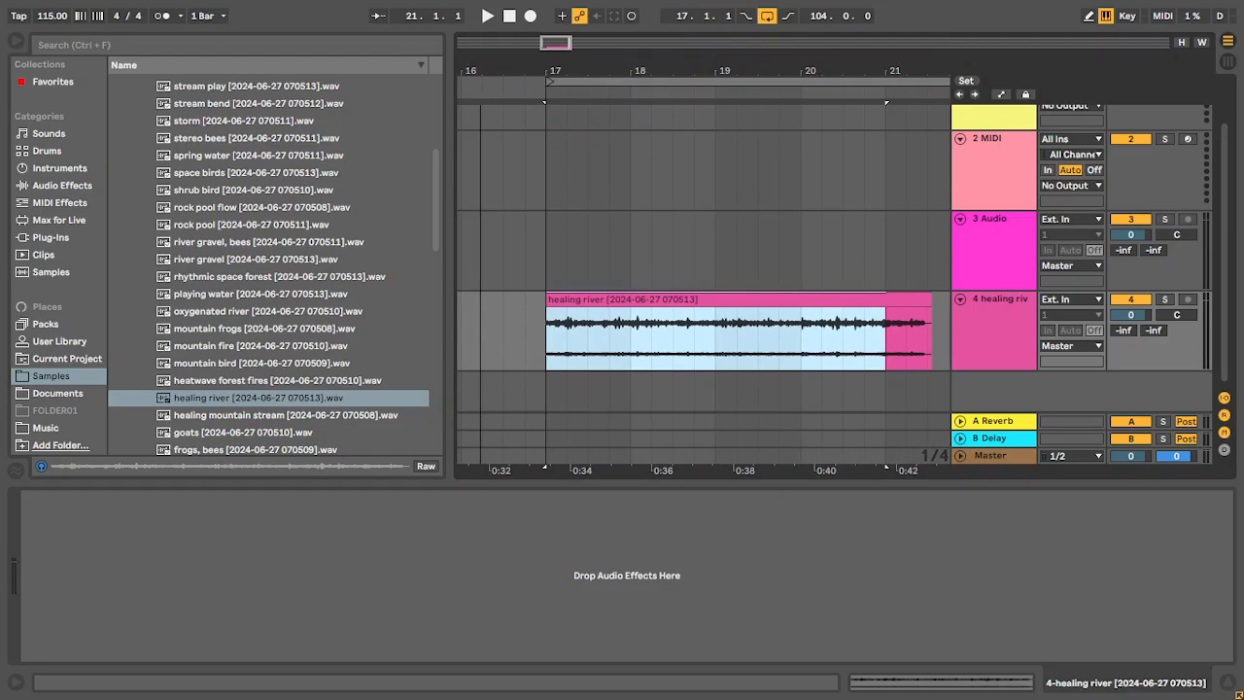
{"action": "left_click_drag", "start_coordinate": [448, 136], "coordinate": [331, 158]}
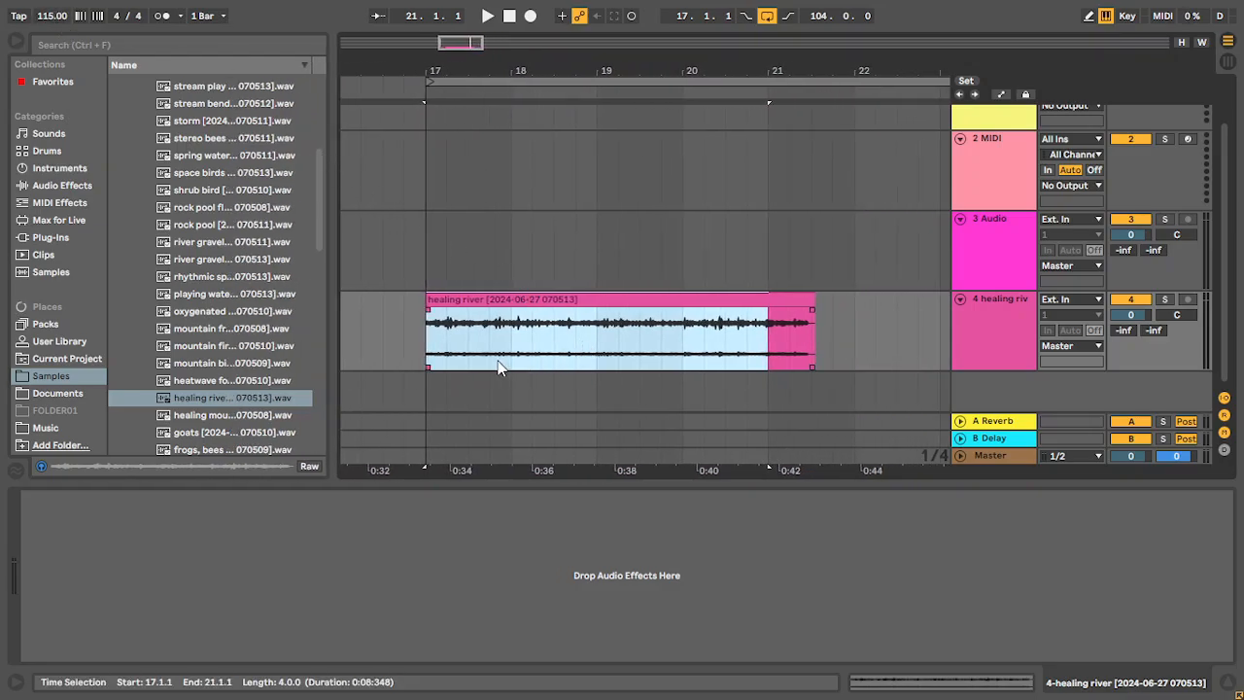
{"action": "left_click_drag", "start_coordinate": [508, 348], "coordinate": [680, 296]}
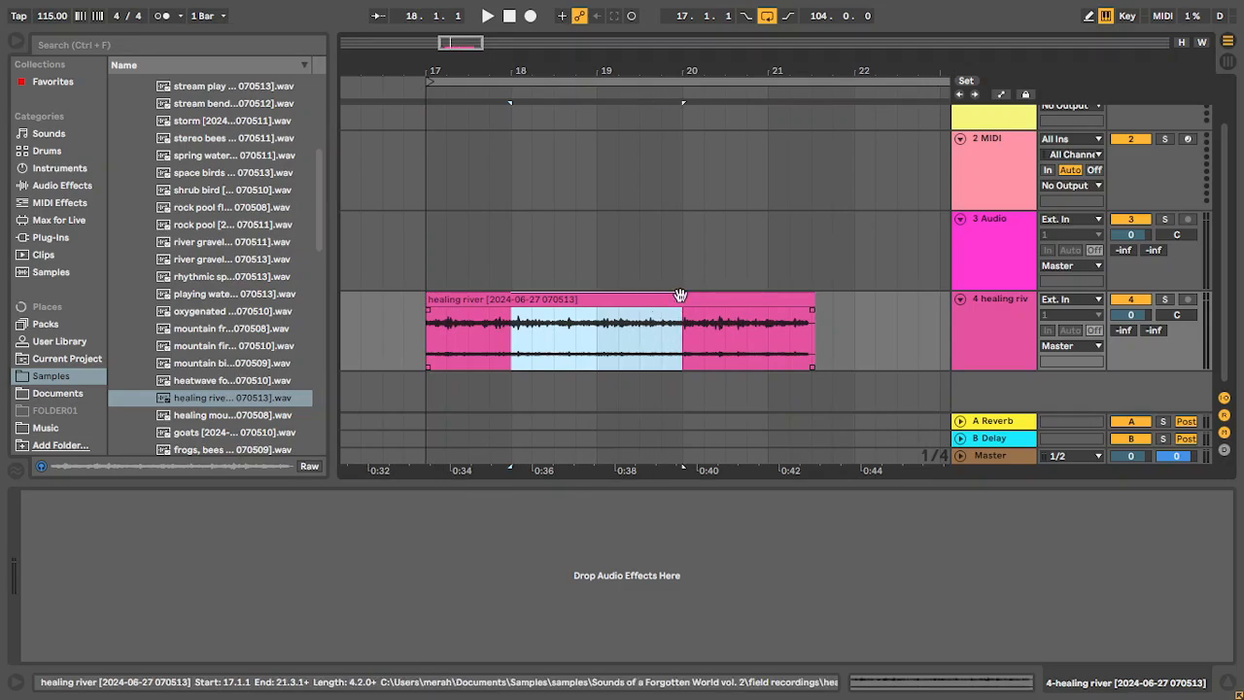
{"action": "key", "text": "ctrl+e"}
{"action": "left_click", "coordinate": [493, 302]}
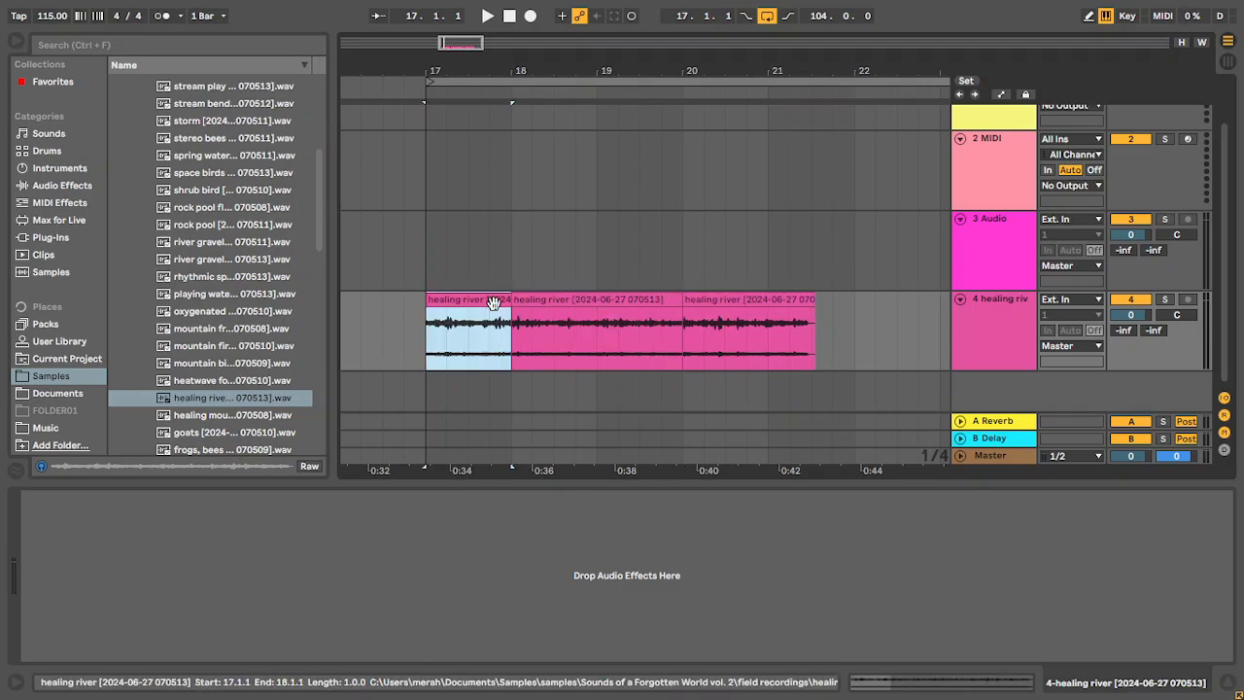
{"action": "key", "text": "Delete"}
{"action": "left_click", "coordinate": [749, 298]}
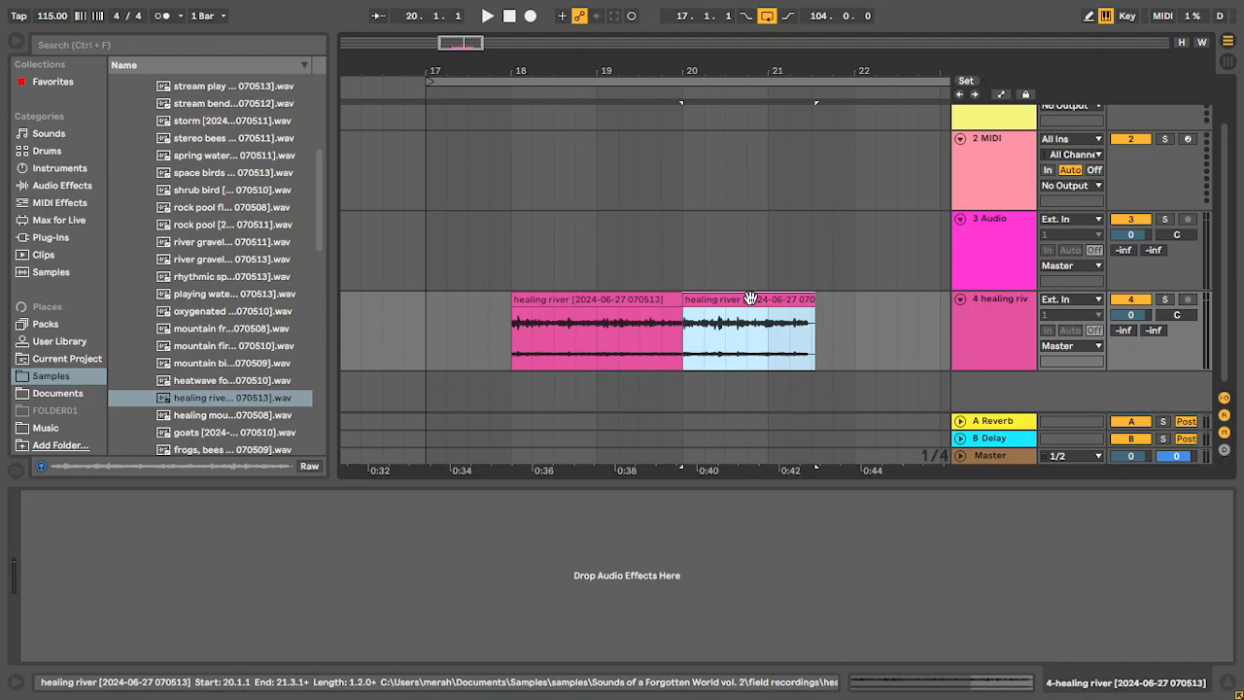
{"action": "key", "text": "Delete"}
- Move the remaining two-bar river clip to bar 17 and loop playback over it
{"action": "left_click", "coordinate": [586, 298]}
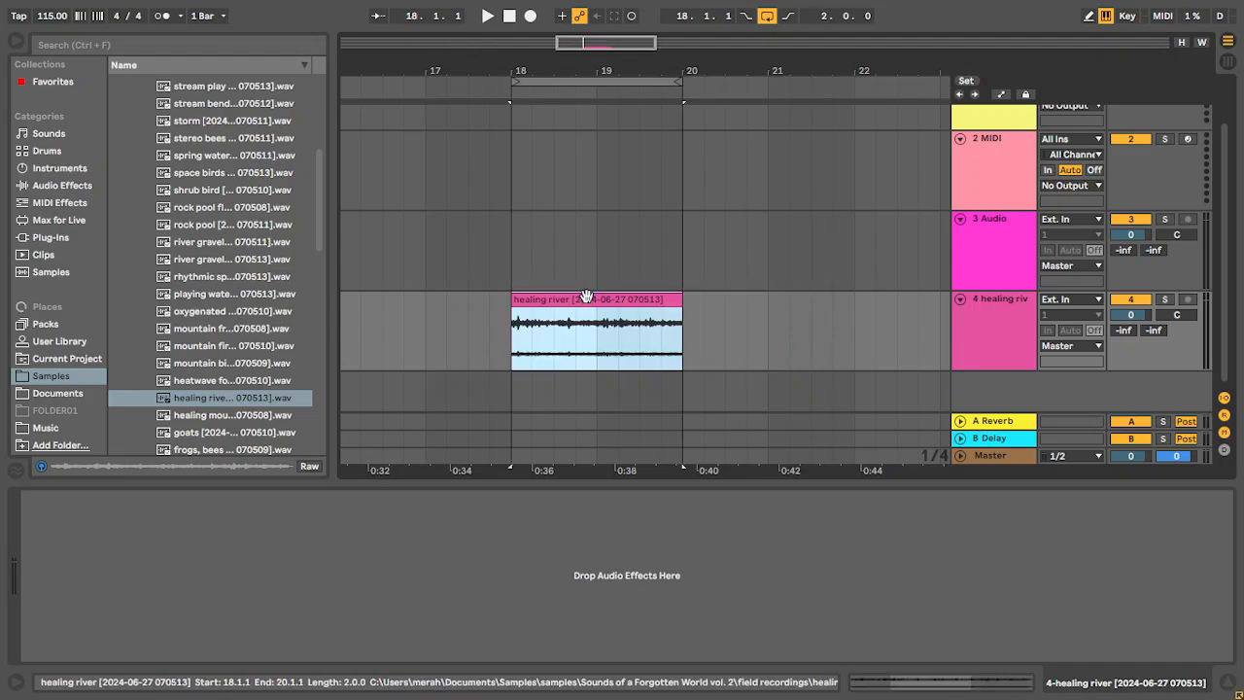
{"action": "key", "text": "space"}
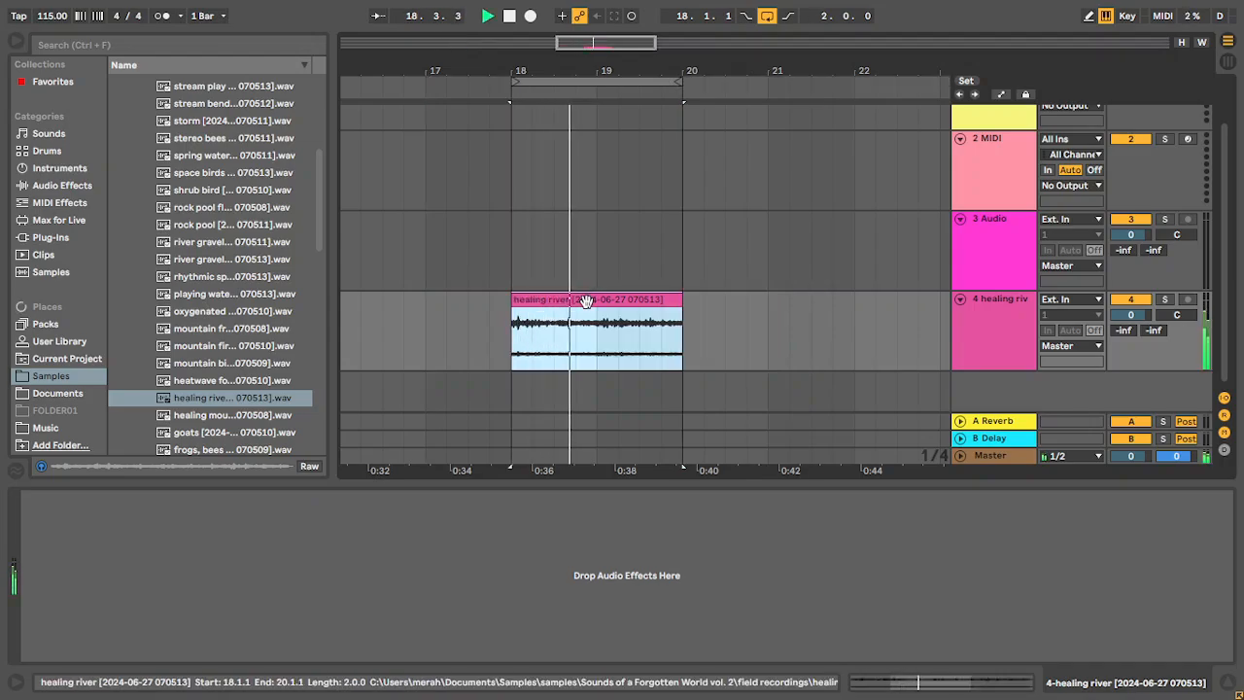
{"action": "left_click_drag", "start_coordinate": [586, 299], "coordinate": [499, 301]}
{"action": "key", "text": "ctrl+l"}
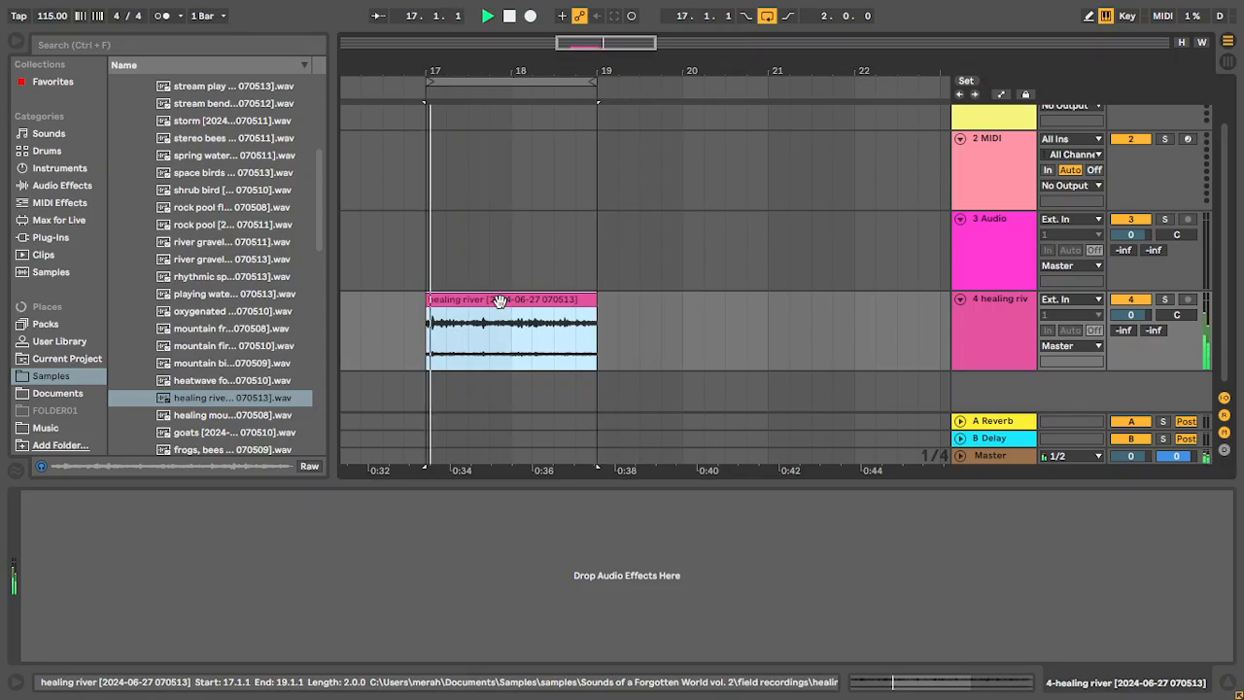
- Turn on warping for the river clip and set its warp mode to Re-Pitch
{"action": "double_click", "coordinate": [500, 301]}
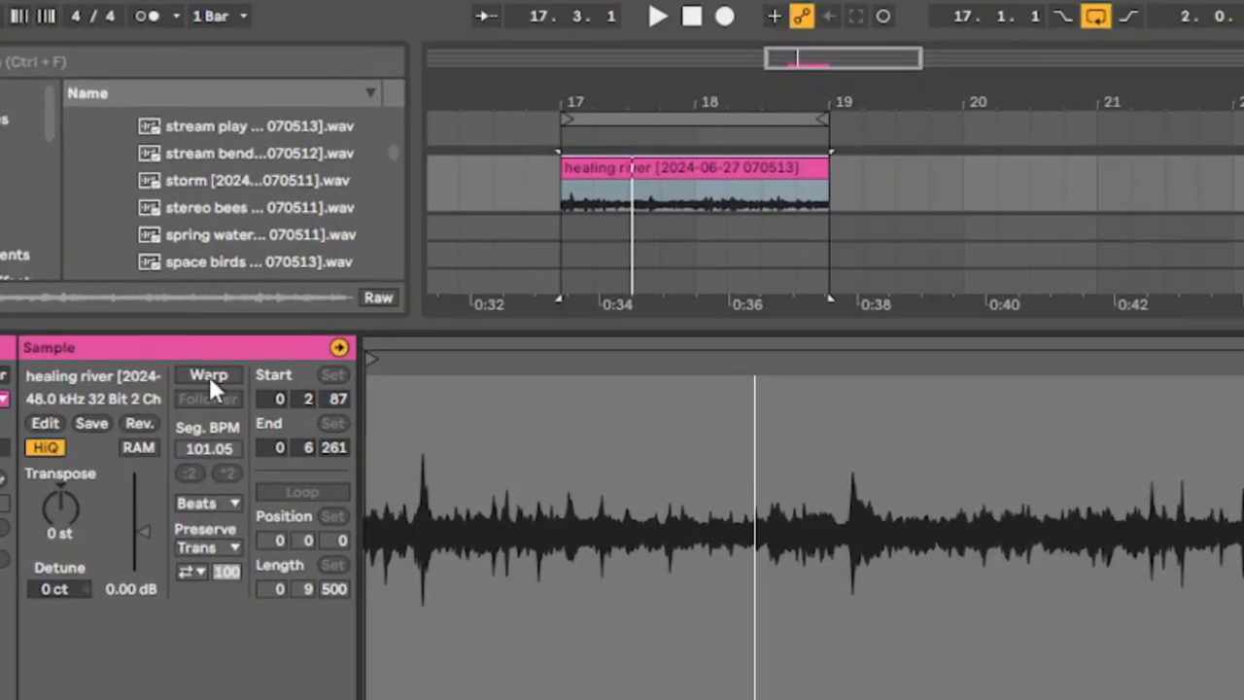
{"action": "left_click", "coordinate": [203, 304]}
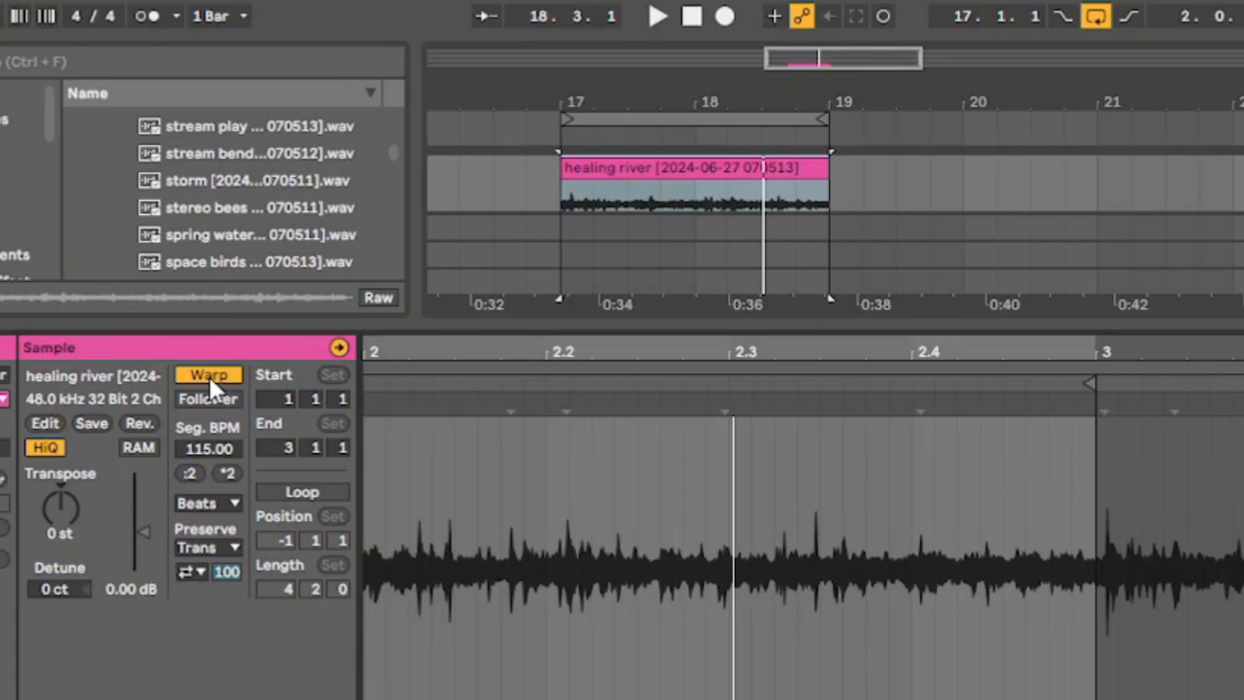
{"action": "left_click", "coordinate": [214, 505]}
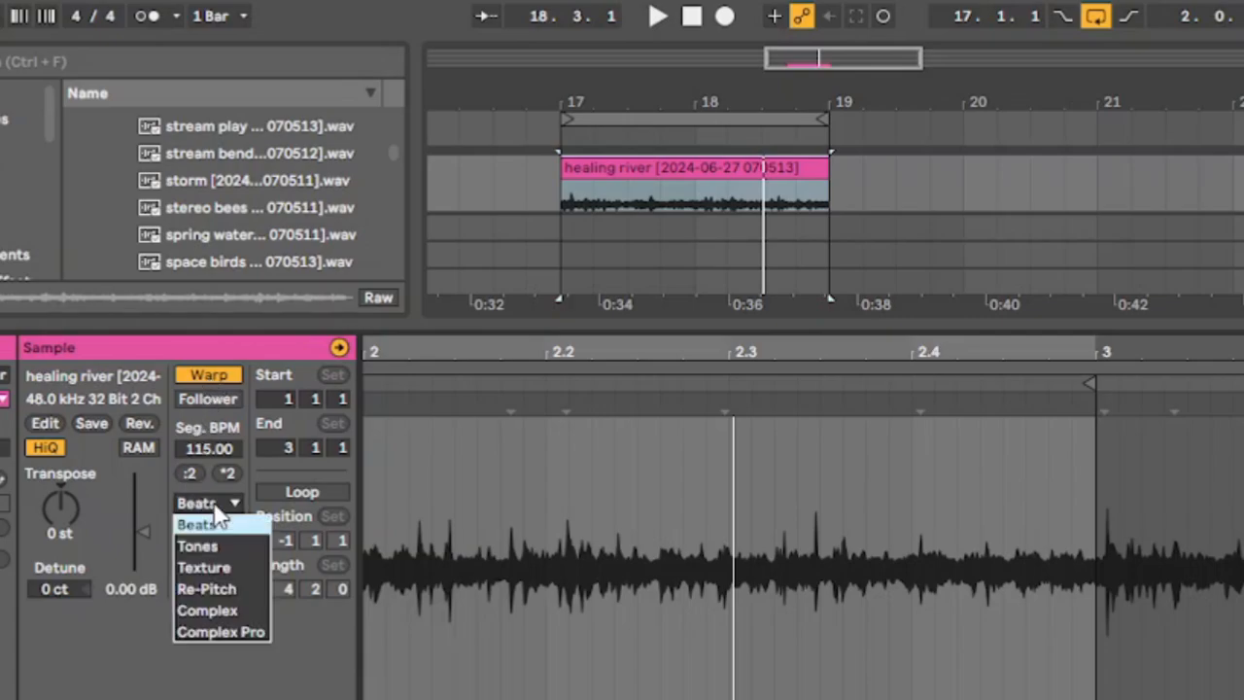
{"action": "left_click", "coordinate": [222, 589]}
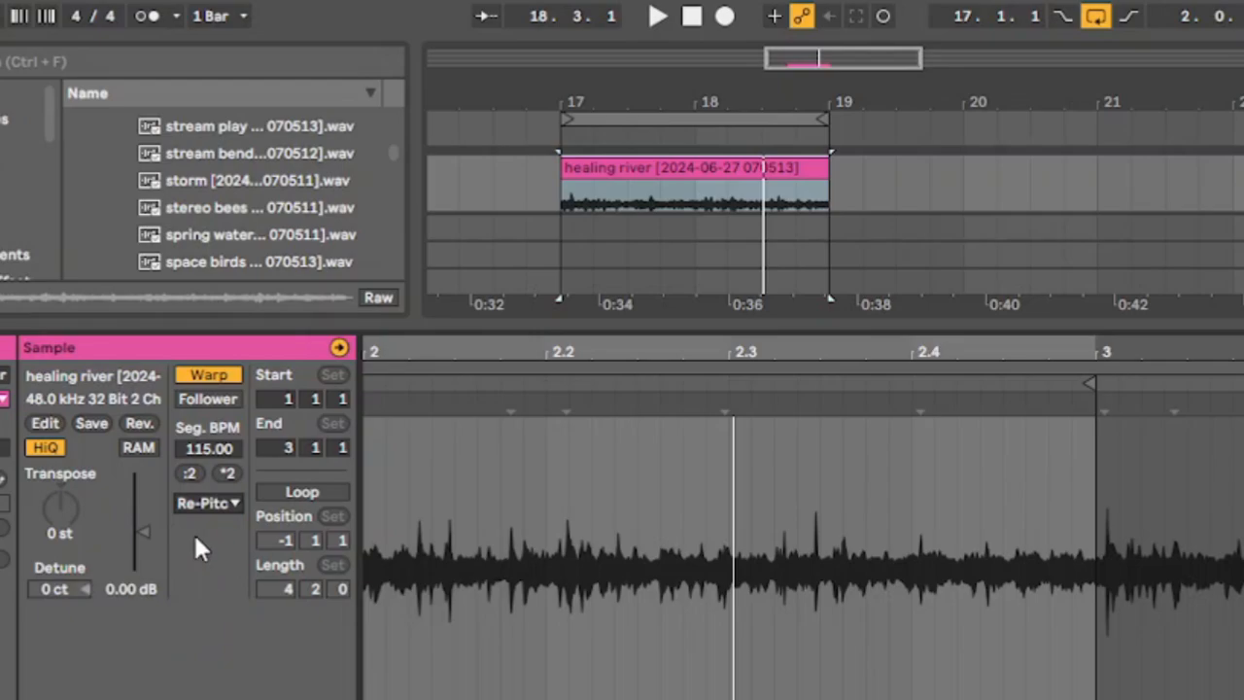
- Lower the clip's segment BPM to 28.75 by halving while auditioning it, and fit the playback loop to the shortened clip
{"action": "left_click", "coordinate": [194, 475]}
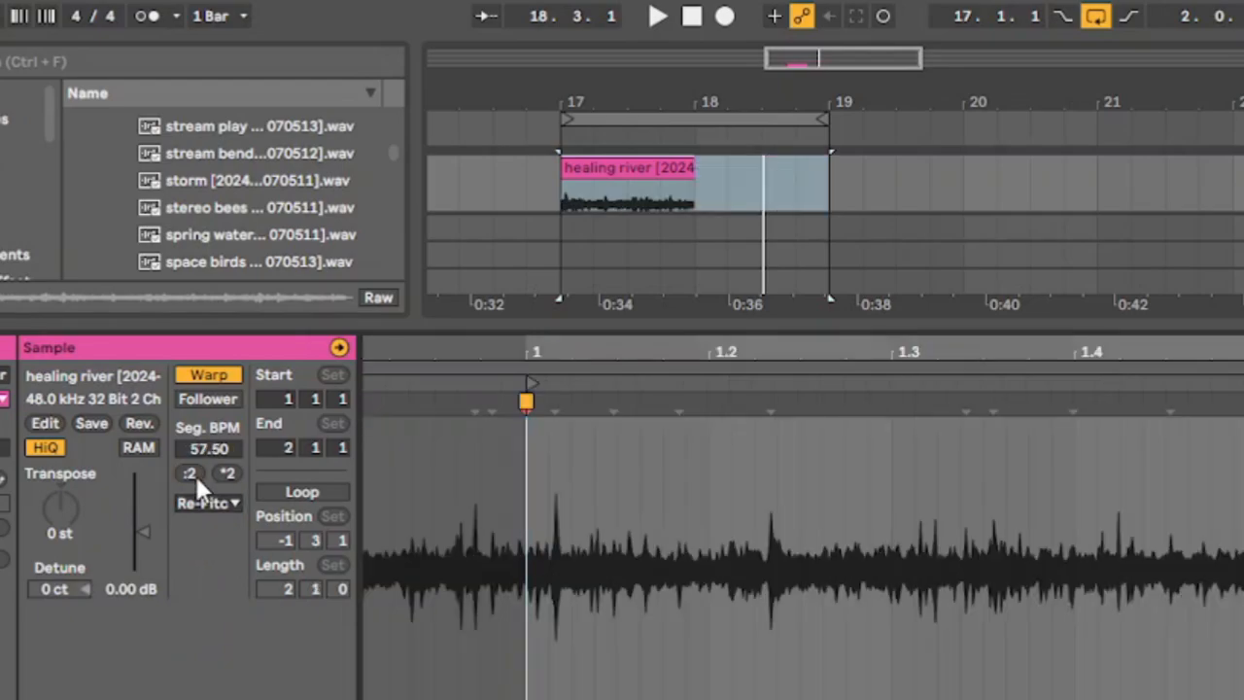
{"action": "key", "text": "space"}
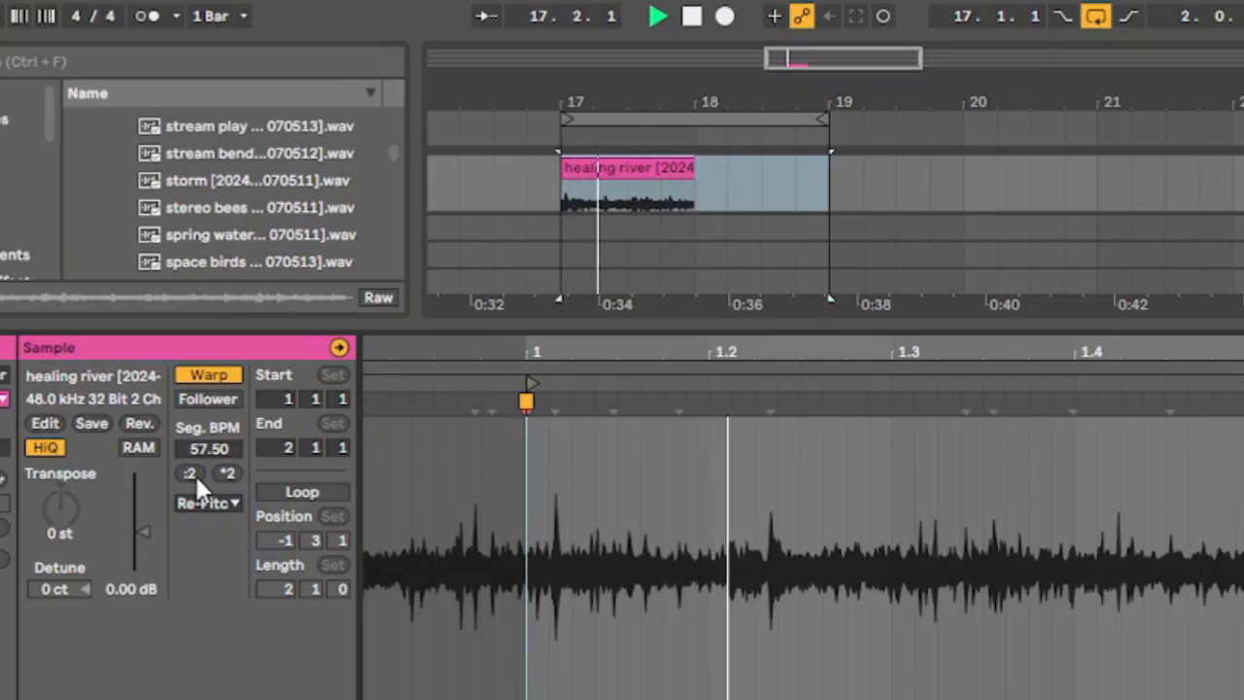
{"action": "left_click", "coordinate": [195, 474]}
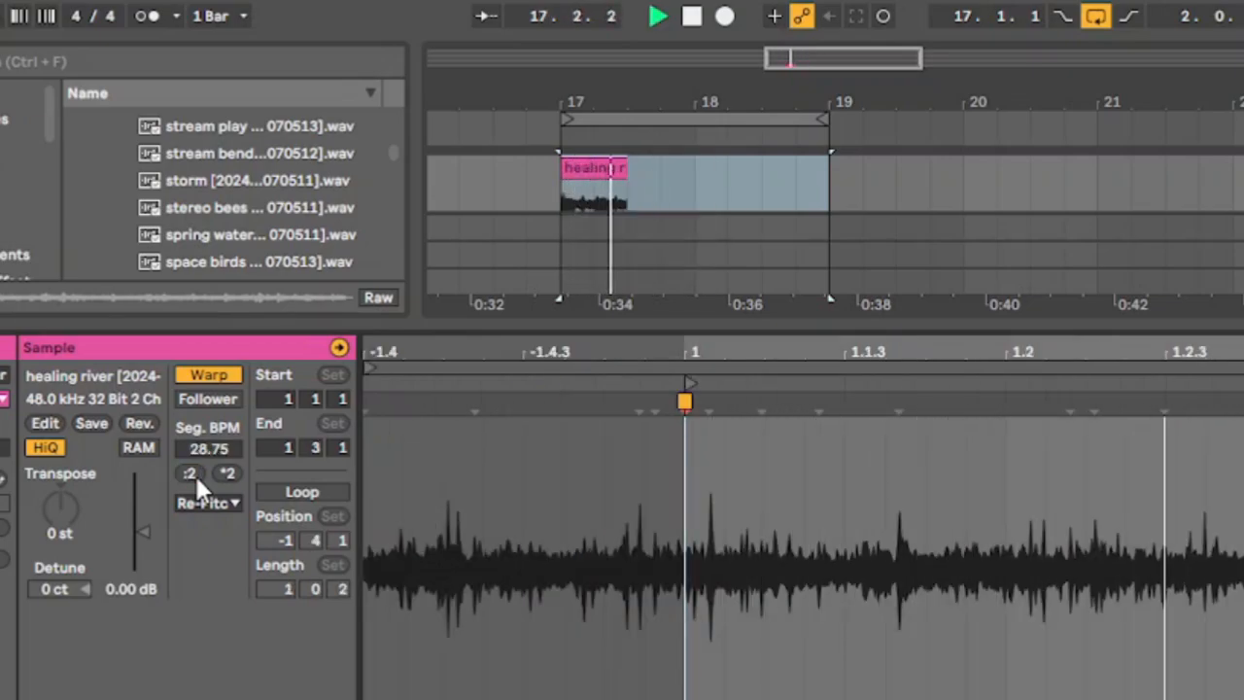
{"action": "left_click", "coordinate": [195, 472]}
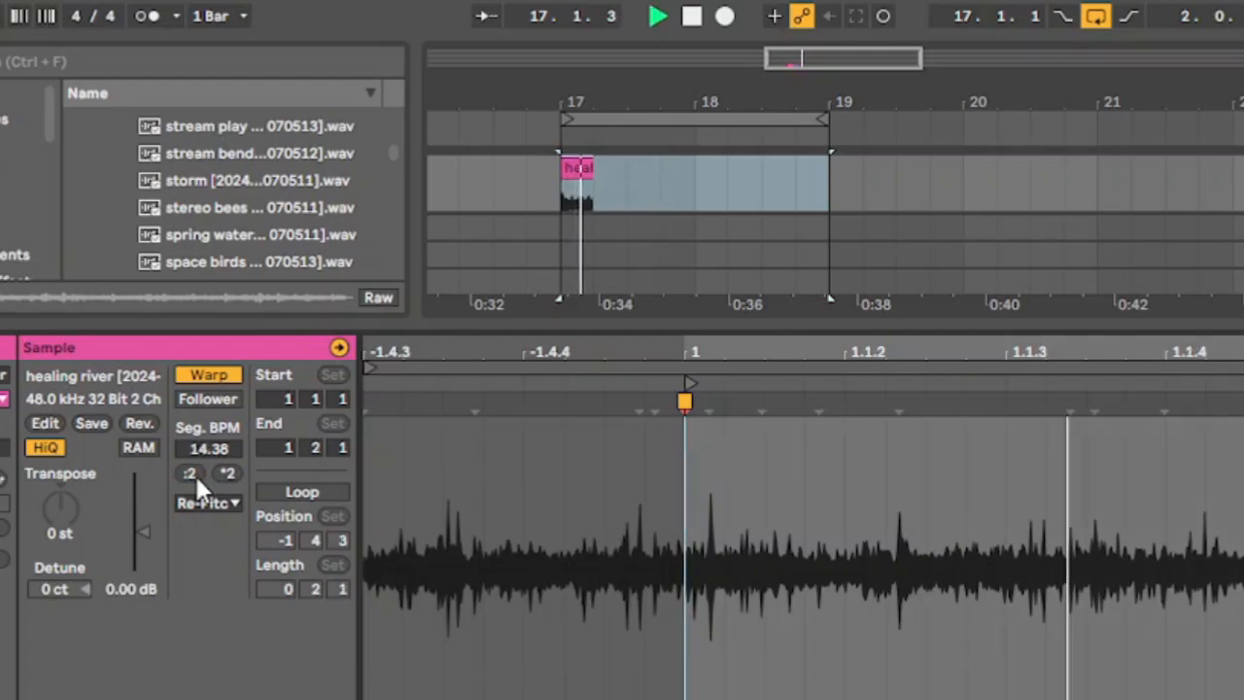
{"action": "left_click", "coordinate": [227, 473]}
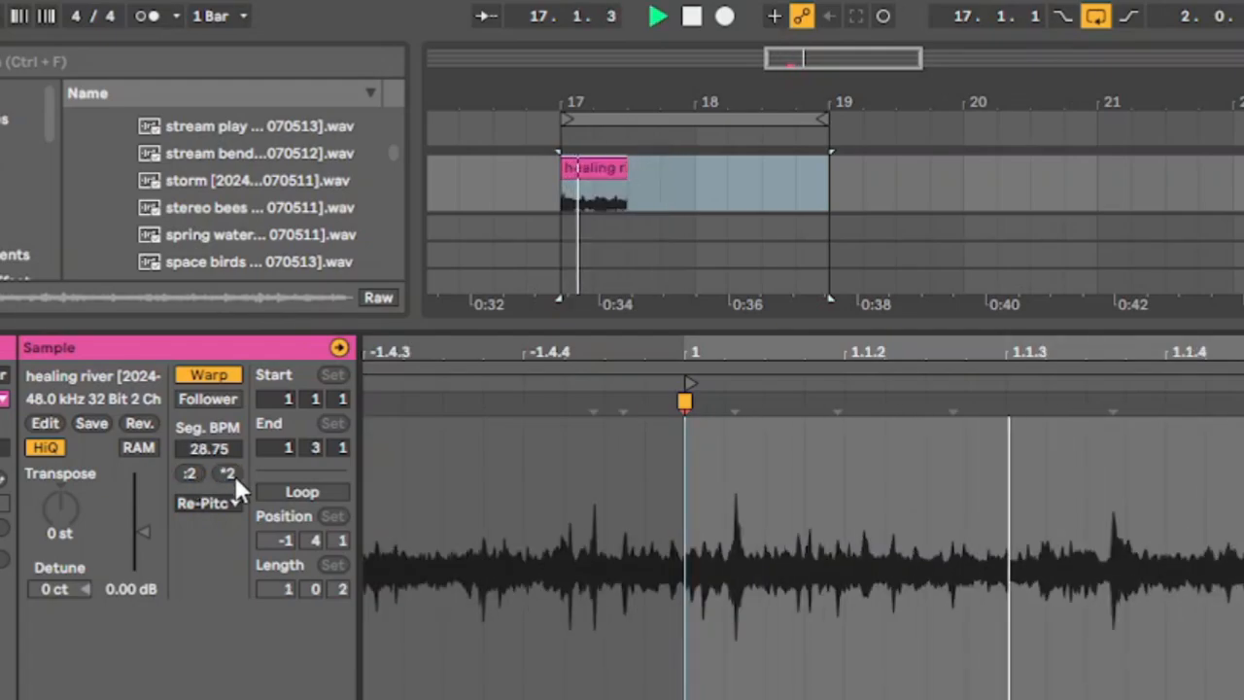
{"action": "key", "text": "space"}
{"action": "left_click", "coordinate": [607, 168]}
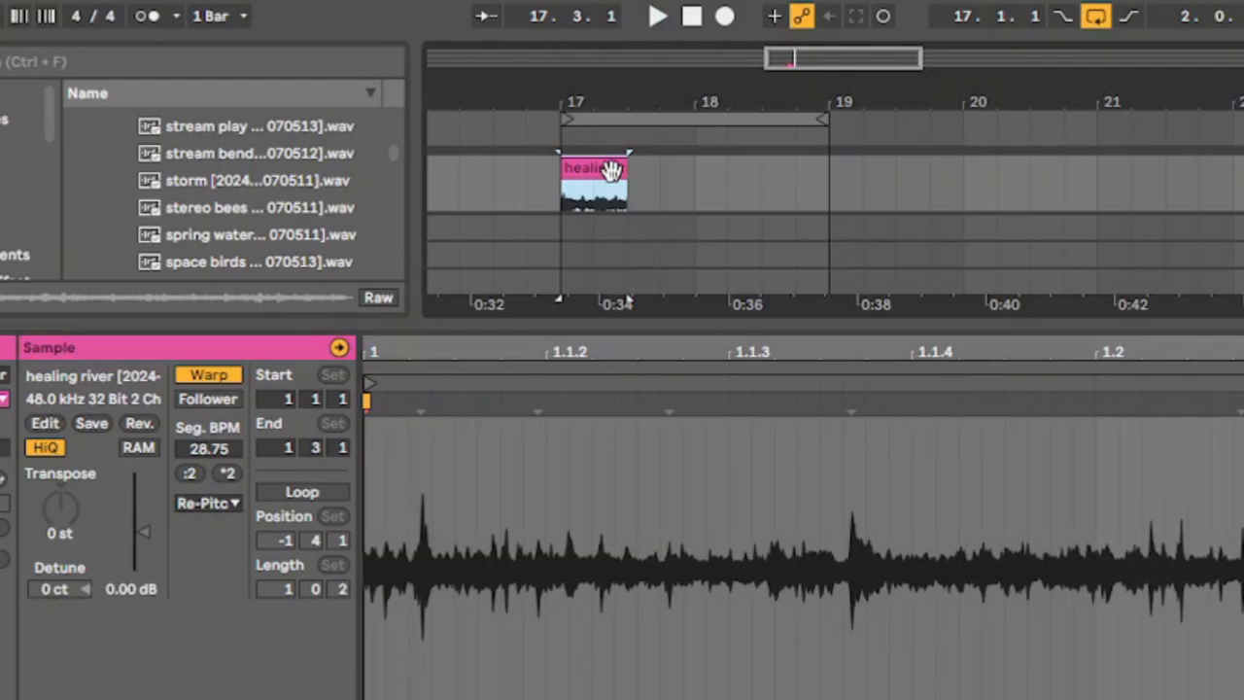
{"action": "double_click", "coordinate": [610, 170]}
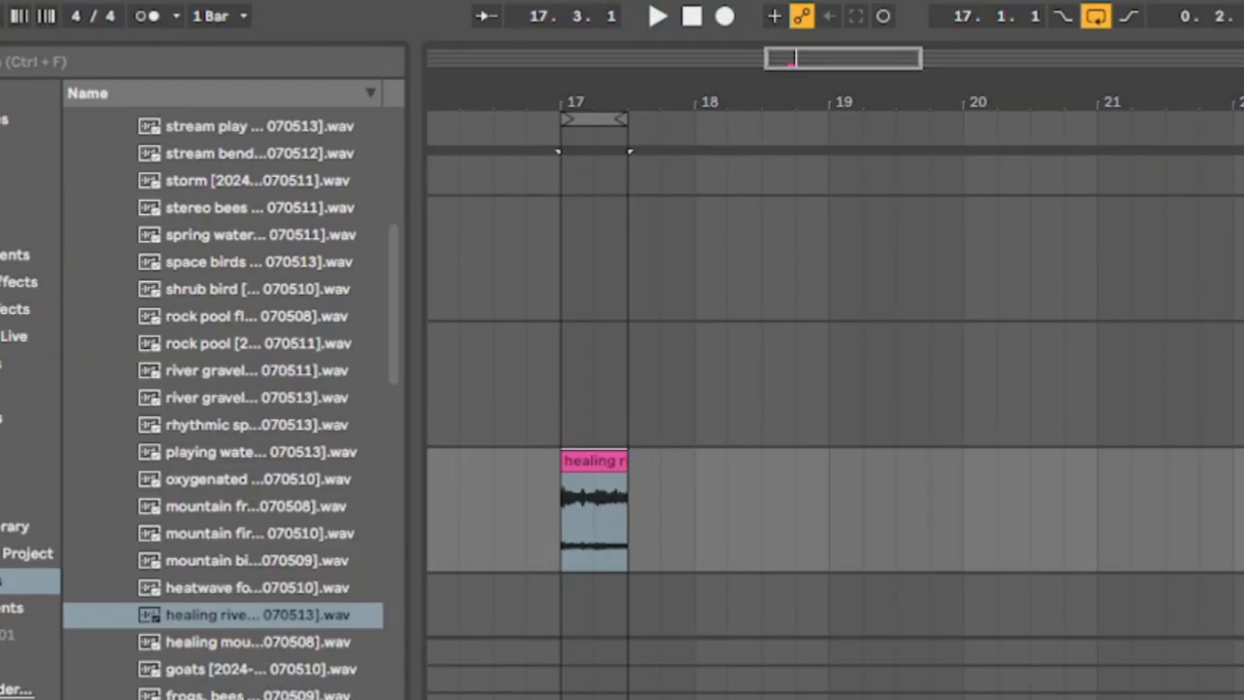
- Add a MIDI track below the healing river track and load the Wavetable instrument on it
{"action": "key", "text": "Down"}
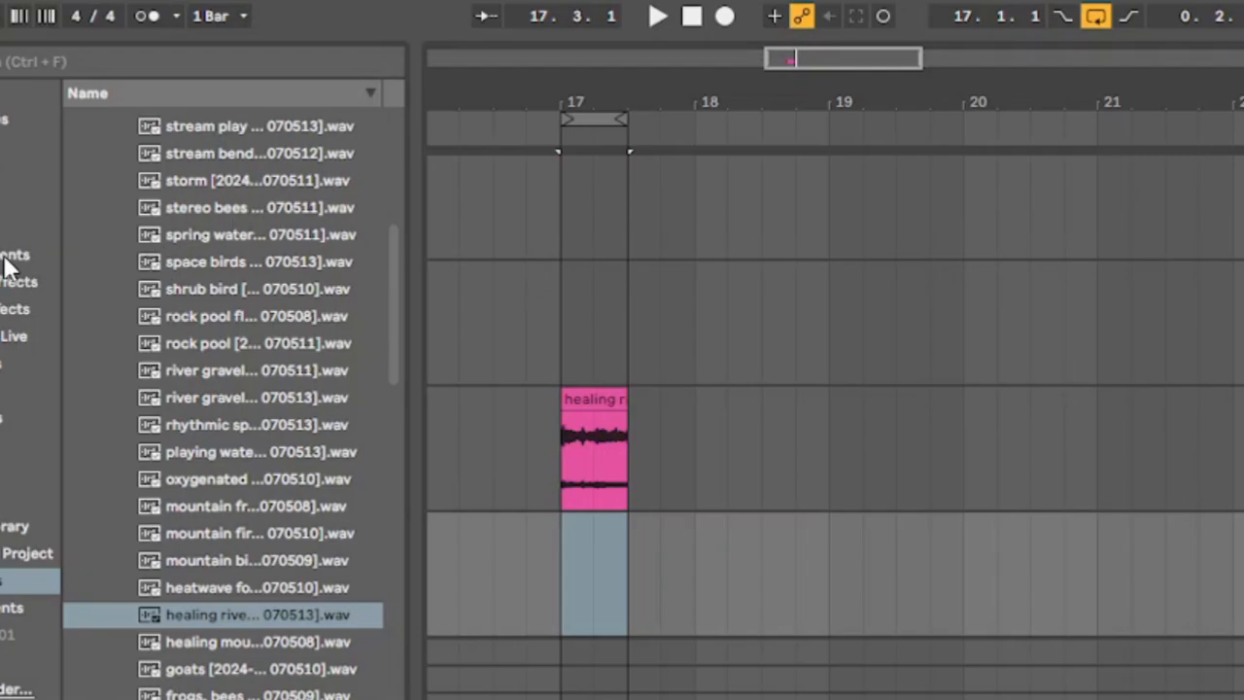
{"action": "left_click", "coordinate": [8, 256]}
{"action": "left_click_drag", "start_coordinate": [158, 425], "coordinate": [567, 573]}
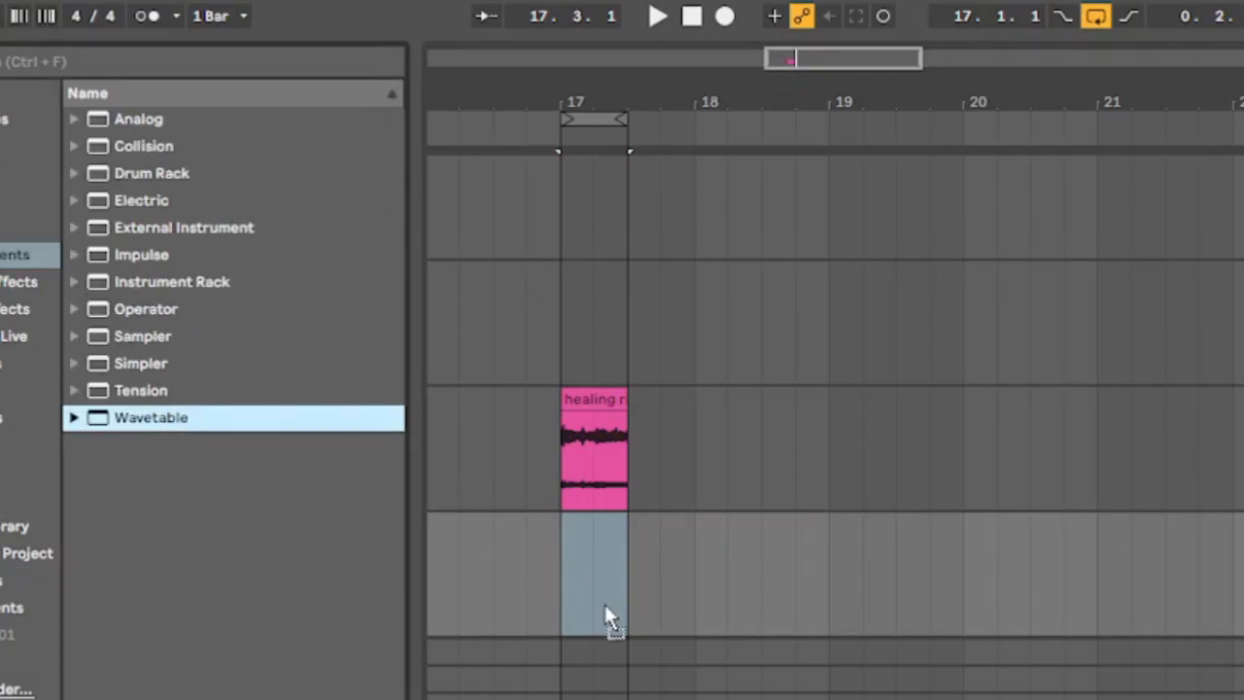
{"action": "left_click_drag", "start_coordinate": [605, 613], "coordinate": [604, 613]}
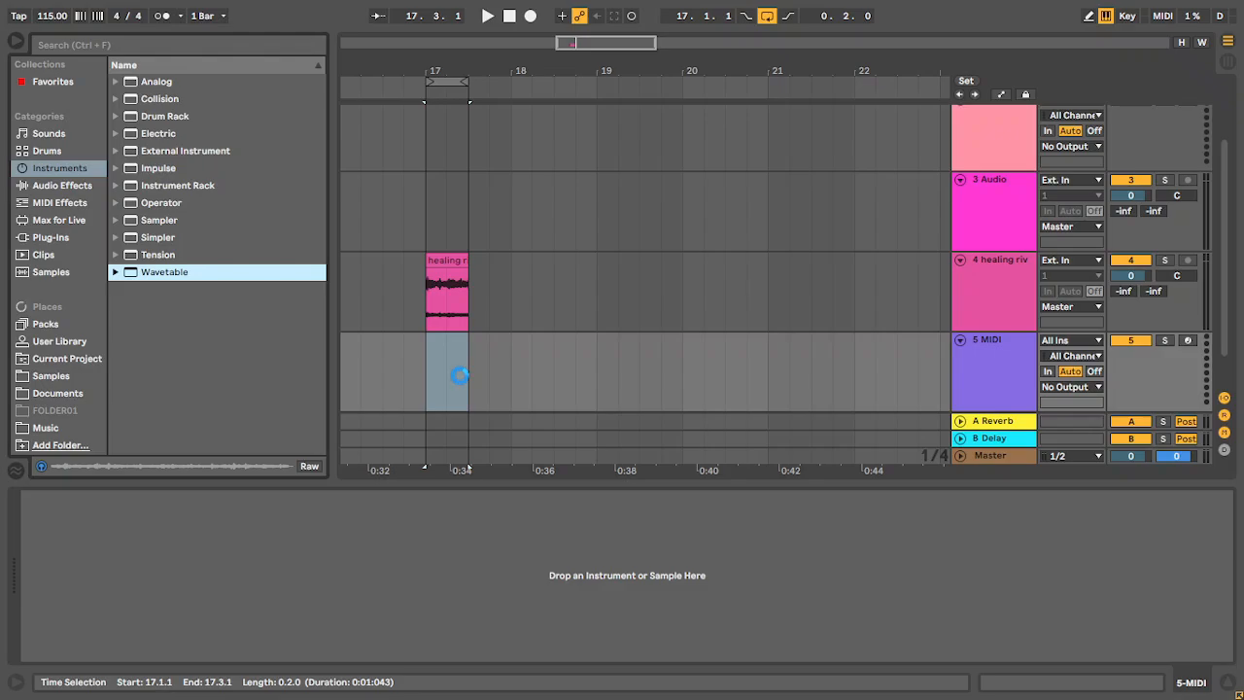
- Lower the Wavetable track's volume to -7.3 dB and raise its amp envelope sustain to 0.0 dB during loop playback
{"action": "key", "text": "space"}
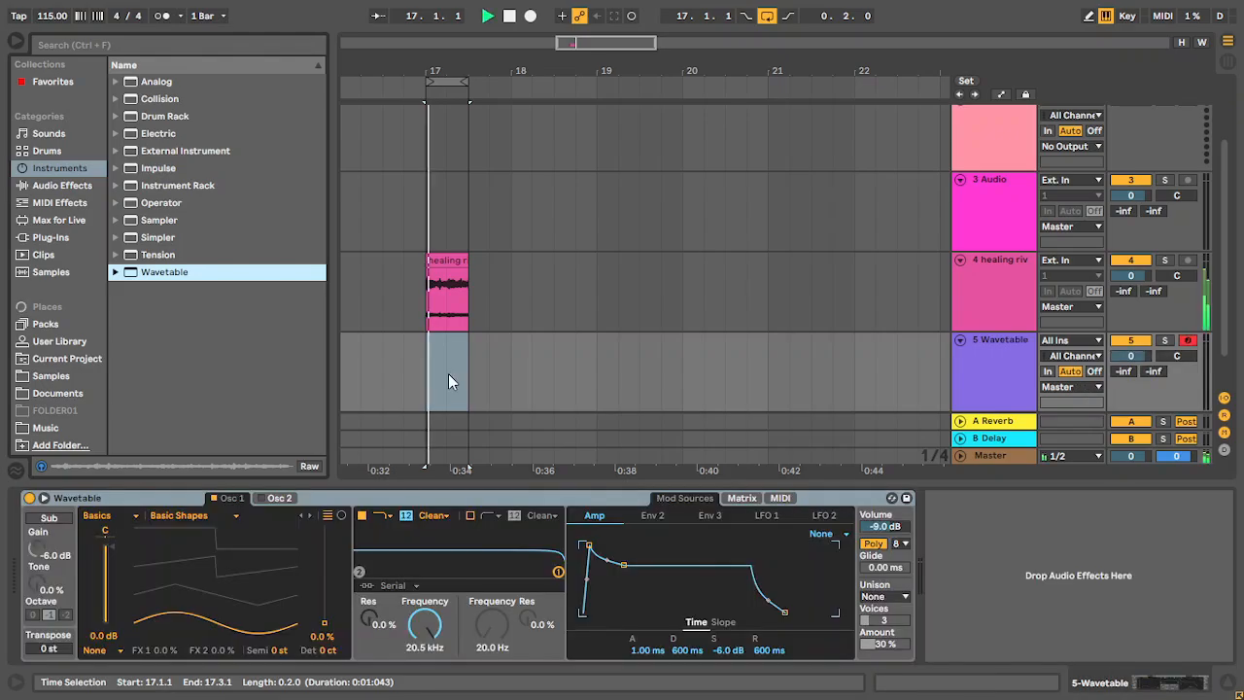
{"action": "left_click_drag", "start_coordinate": [1133, 358], "coordinate": [1133, 389]}
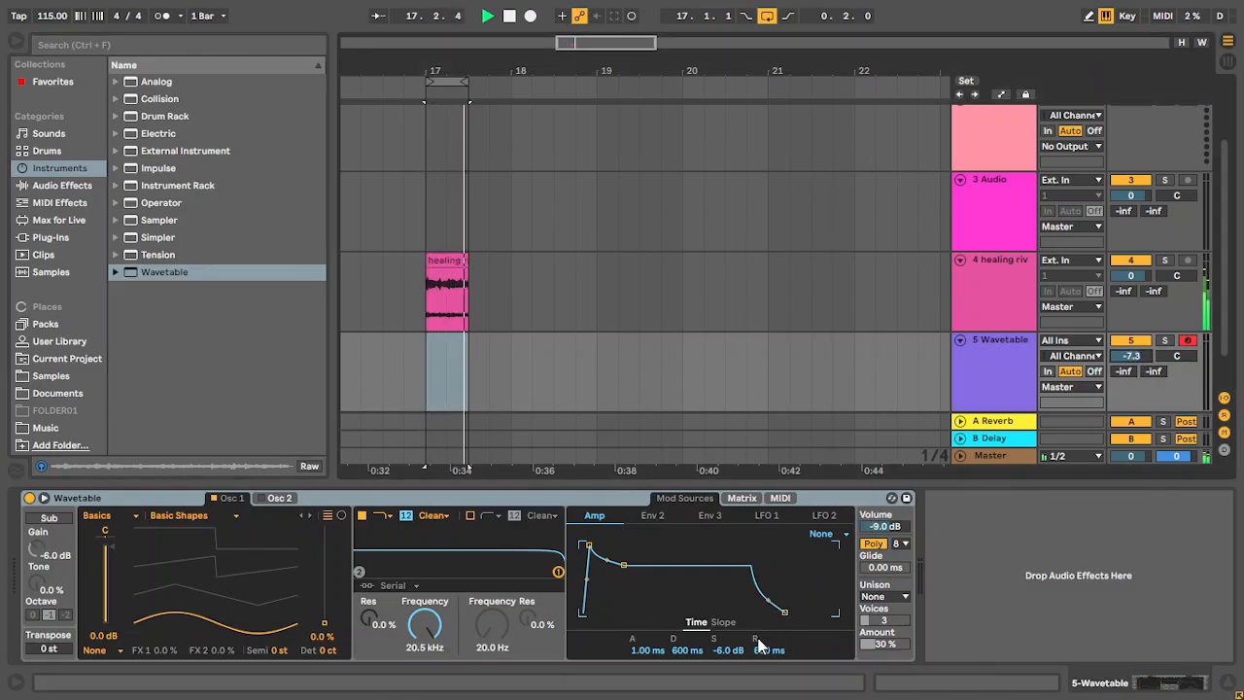
{"action": "left_click_drag", "start_coordinate": [730, 651], "coordinate": [730, 613]}
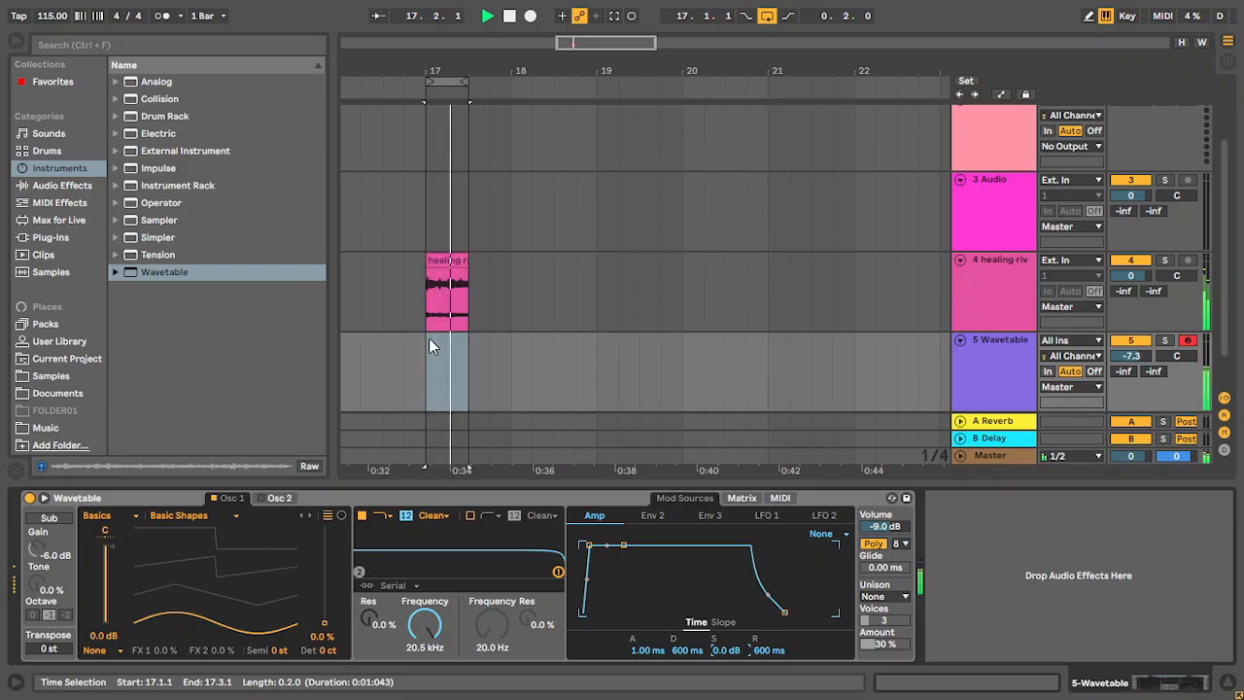
- Raise the computer keyboard's octave to C5 and lower the Wavetable track's volume to -24.8 dB while the loop plays
{"action": "key", "text": "x"}
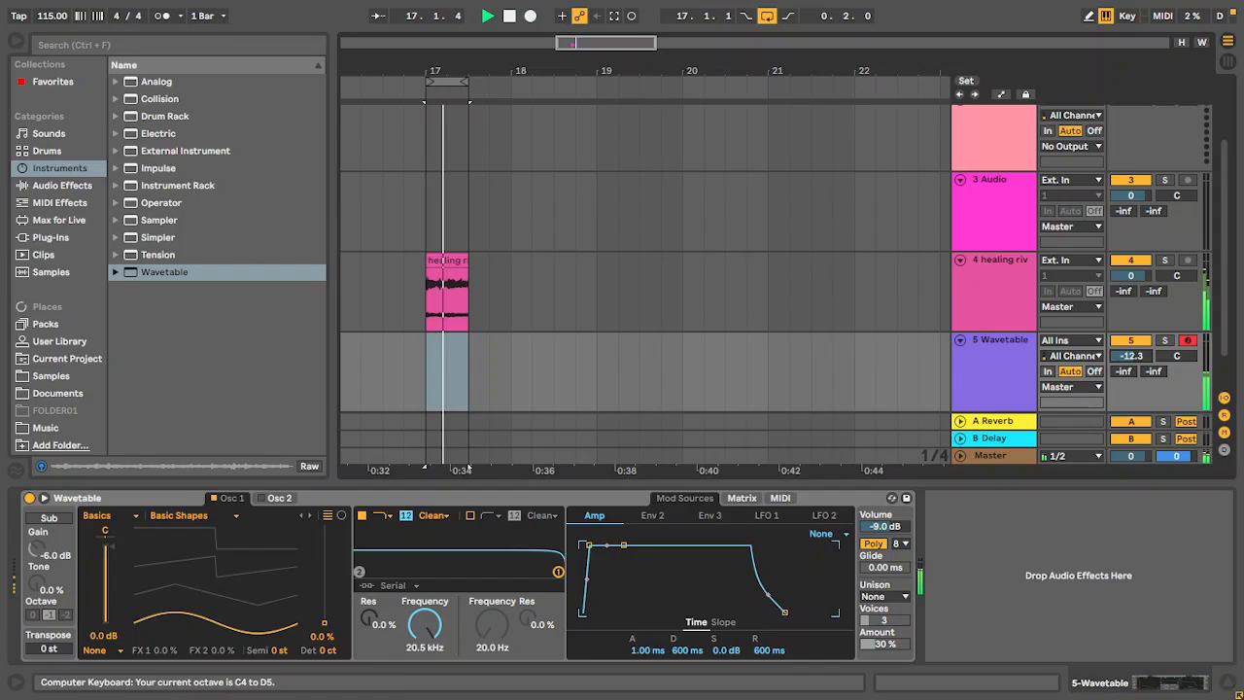
{"action": "left_click_drag", "start_coordinate": [1124, 357], "coordinate": [1125, 384]}
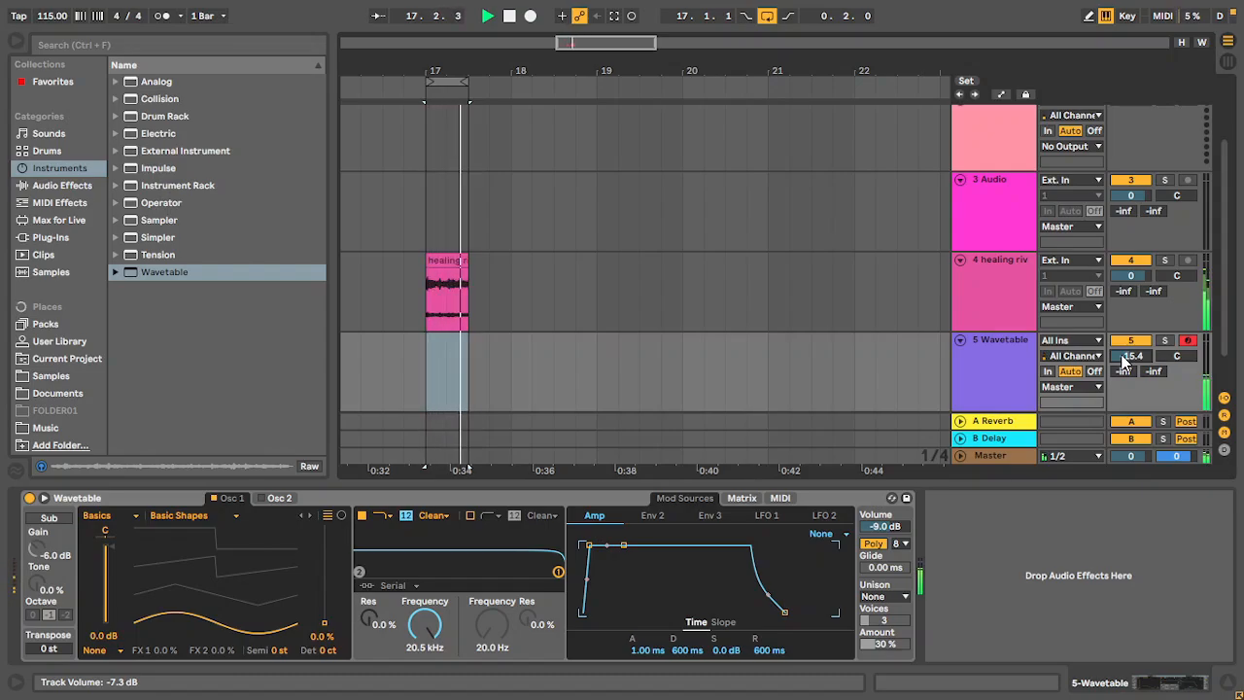
{"action": "key", "text": "x"}
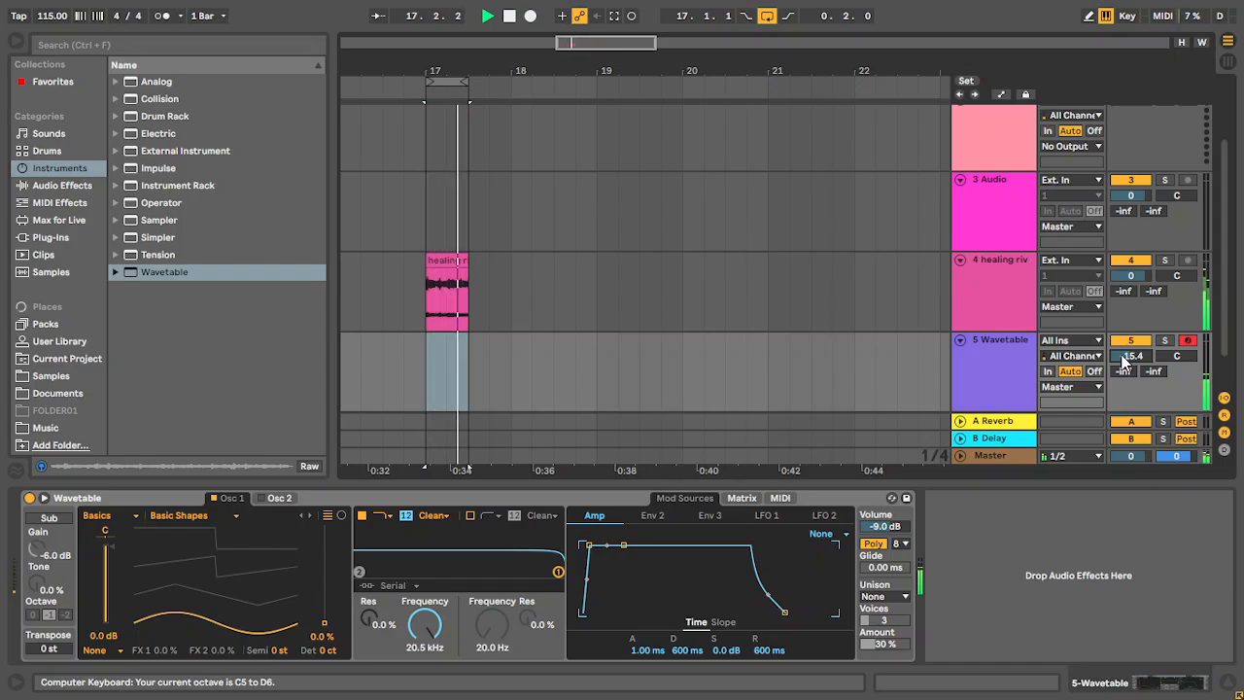
{"action": "left_click_drag", "start_coordinate": [1130, 355], "coordinate": [1130, 350]}
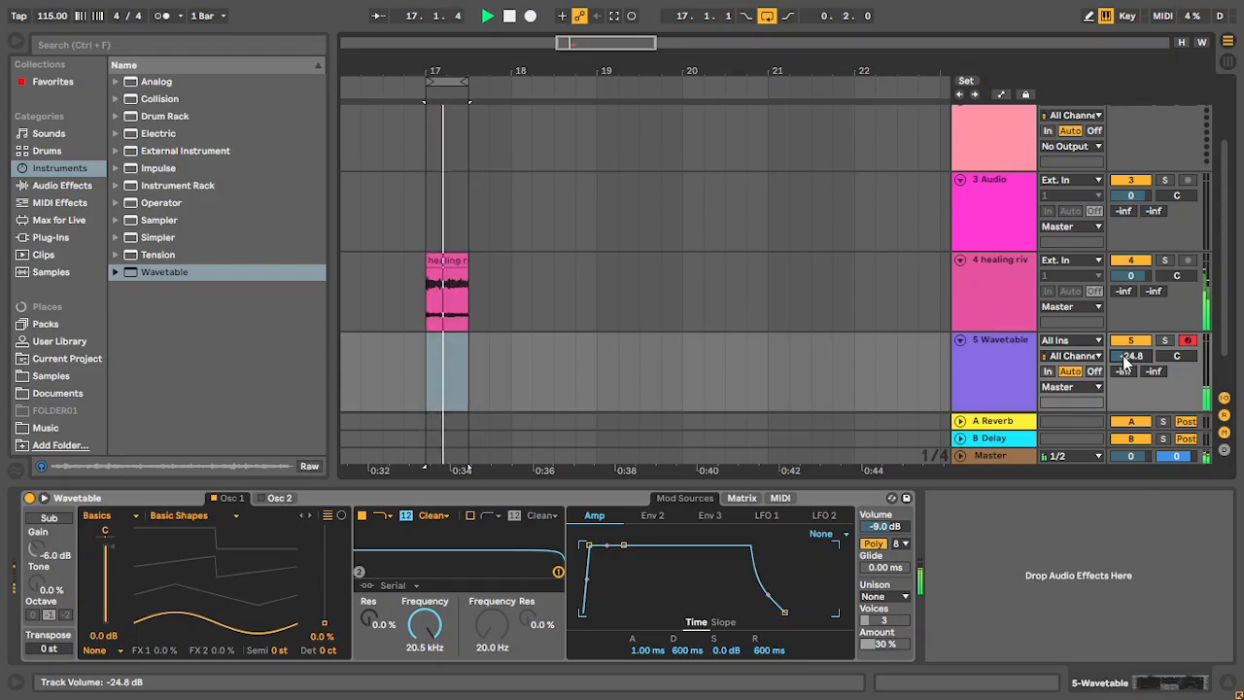
- Record a held F5 note on the Wavetable track within the half-bar playback loop at bar 17, and stop playback
{"action": "key", "text": "q"}
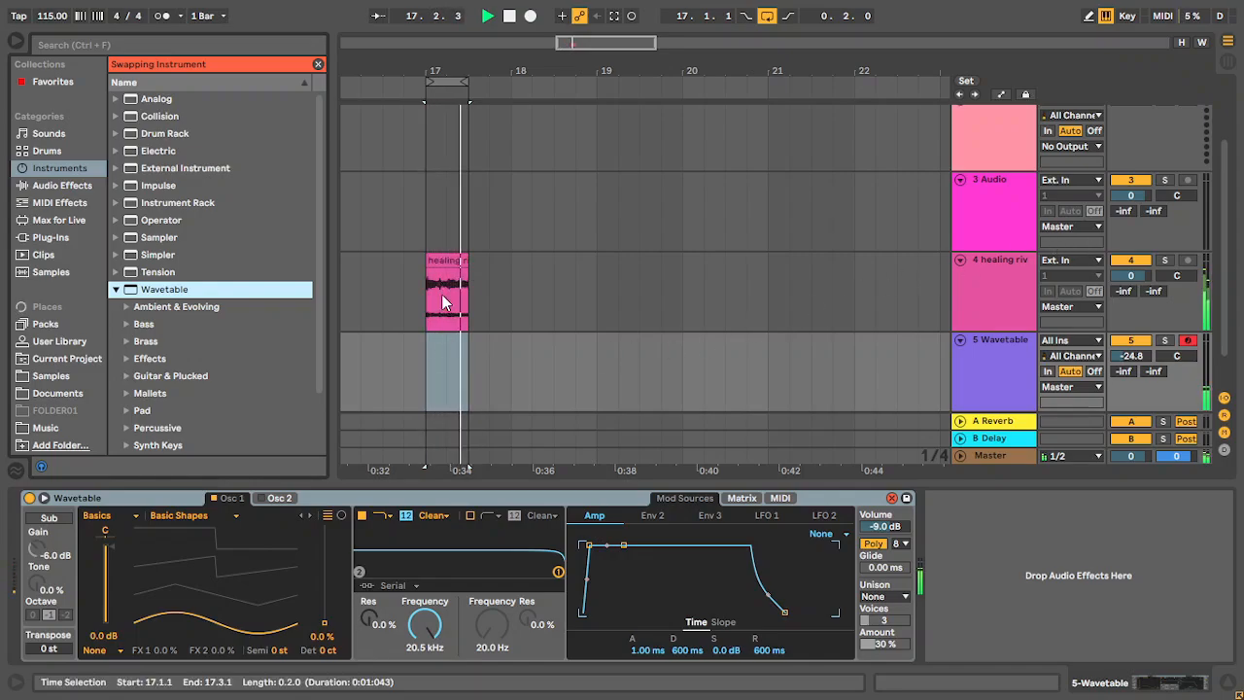
{"action": "left_click", "coordinate": [529, 15]}
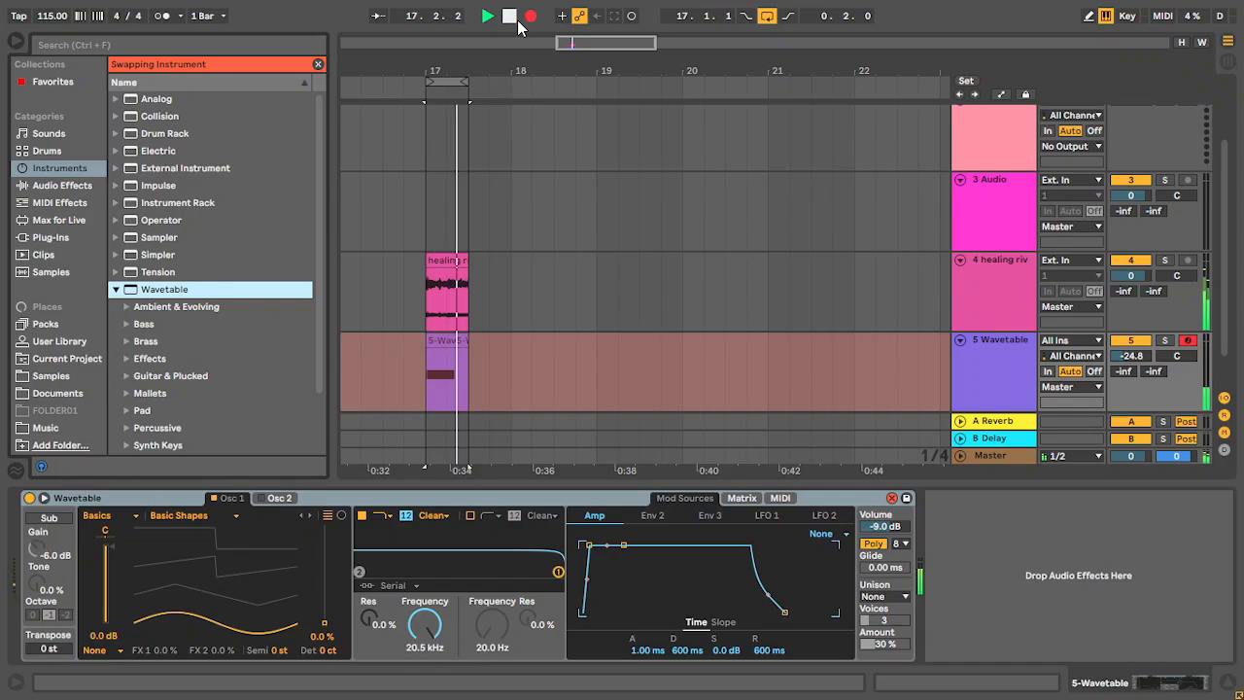
{"action": "left_click", "coordinate": [513, 18]}
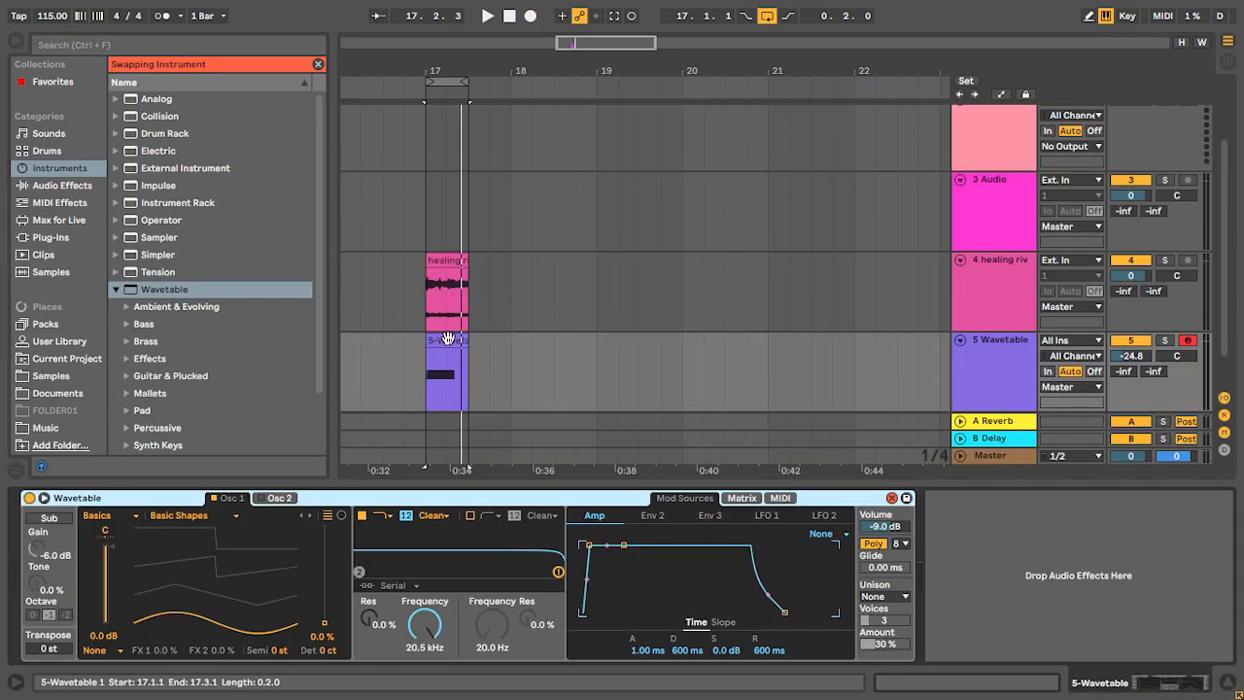
- Shift the recorded F5 note to the clip's start and make it legato so it fills the whole clip
{"action": "double_click", "coordinate": [449, 337]}
{"action": "left_click", "coordinate": [470, 282]}
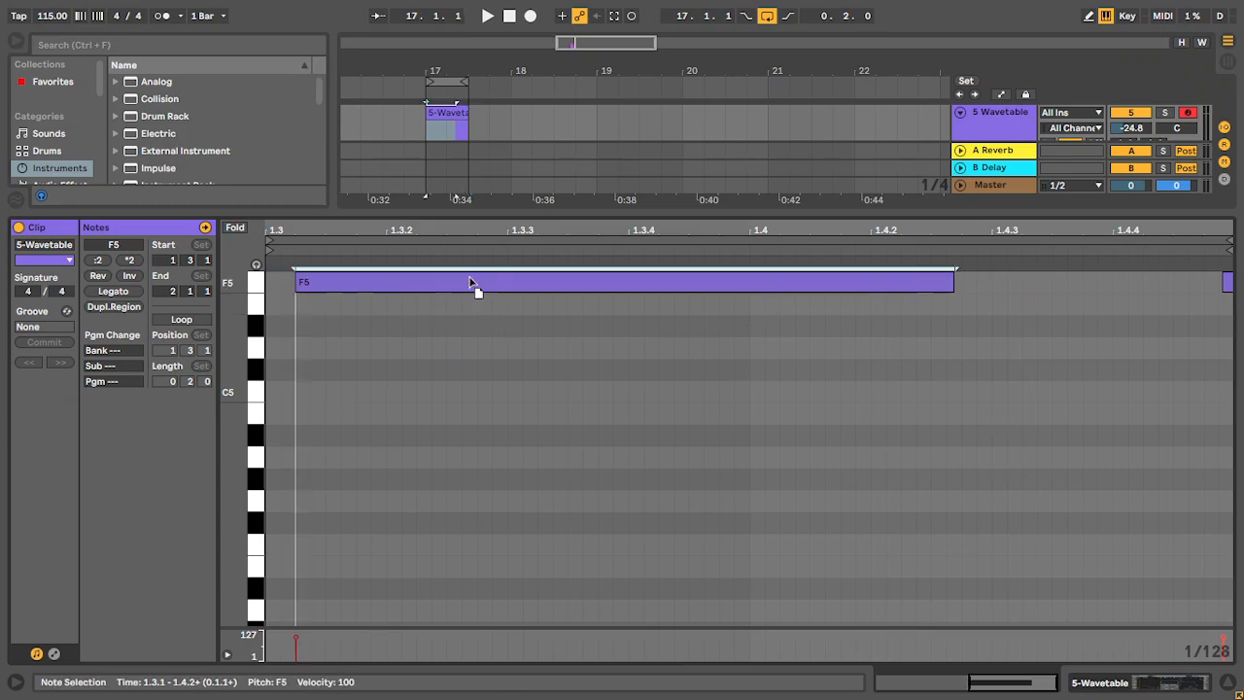
{"action": "left_click_drag", "start_coordinate": [470, 282], "coordinate": [431, 286]}
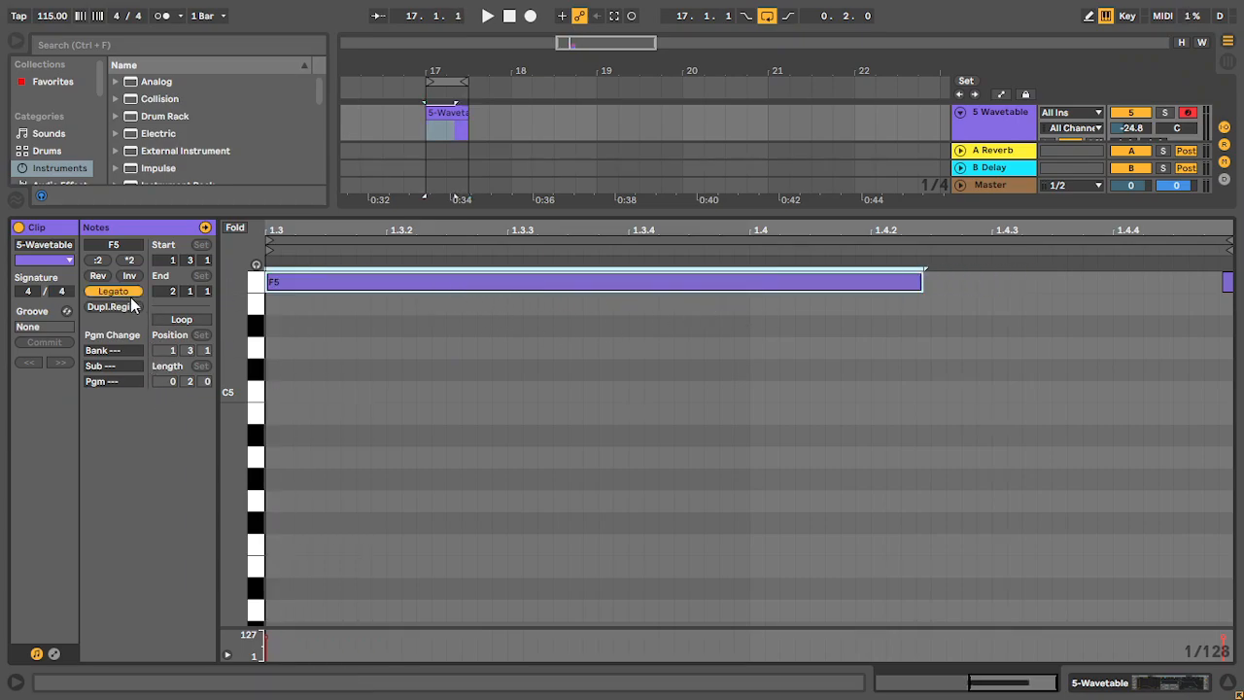
{"action": "key", "text": "shift+Tab"}
- Detune Wavetable's oscillator 1 to -8 ct by ear while the river clip and synth note play together
{"action": "key", "text": "space"}
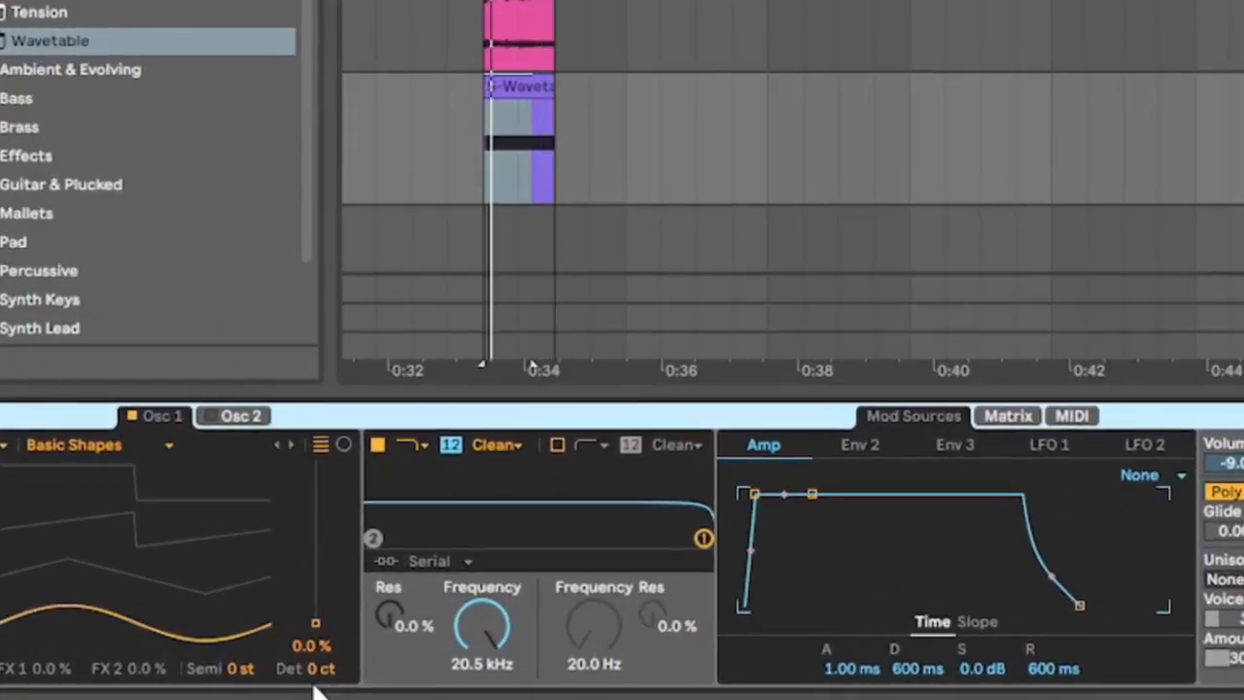
{"action": "mouse_move", "coordinate": [320, 669]}
{"action": "left_mouse_down"}
{"action": "mouse_move", "coordinate": [321, 650]}
{"action": "mouse_move", "coordinate": [320, 691]}
{"action": "mouse_move", "coordinate": [321, 671]}
{"action": "left_mouse_up"}
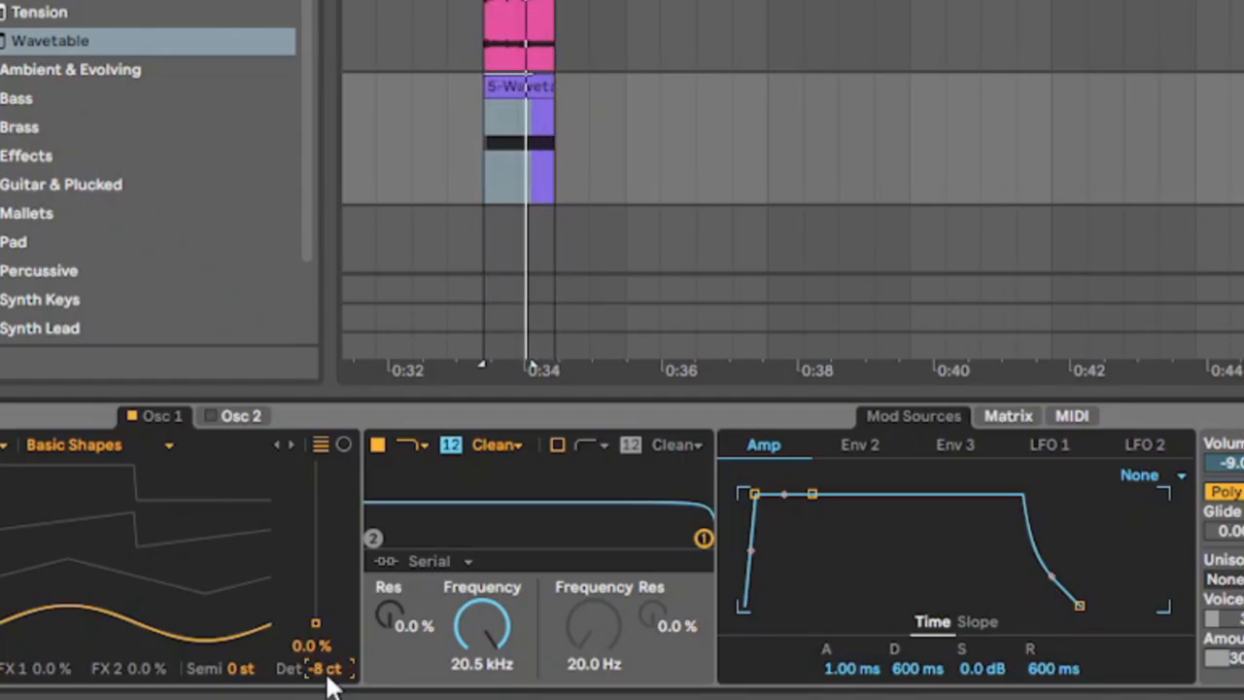
{"action": "key", "text": "Delete"}
{"action": "key", "text": "ctrl+z"}
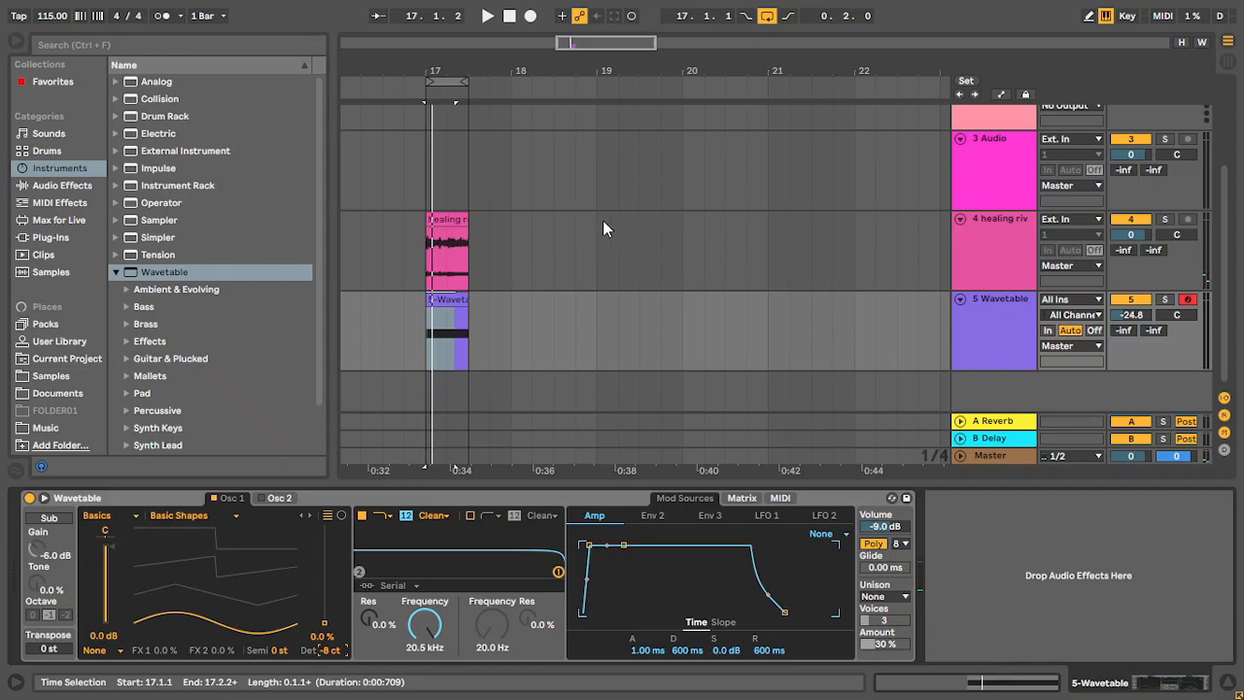
- Set the playback loop to bars 17 through 18 and turn off warping for the river clip
{"action": "left_click_drag", "start_coordinate": [597, 223], "coordinate": [428, 223]}
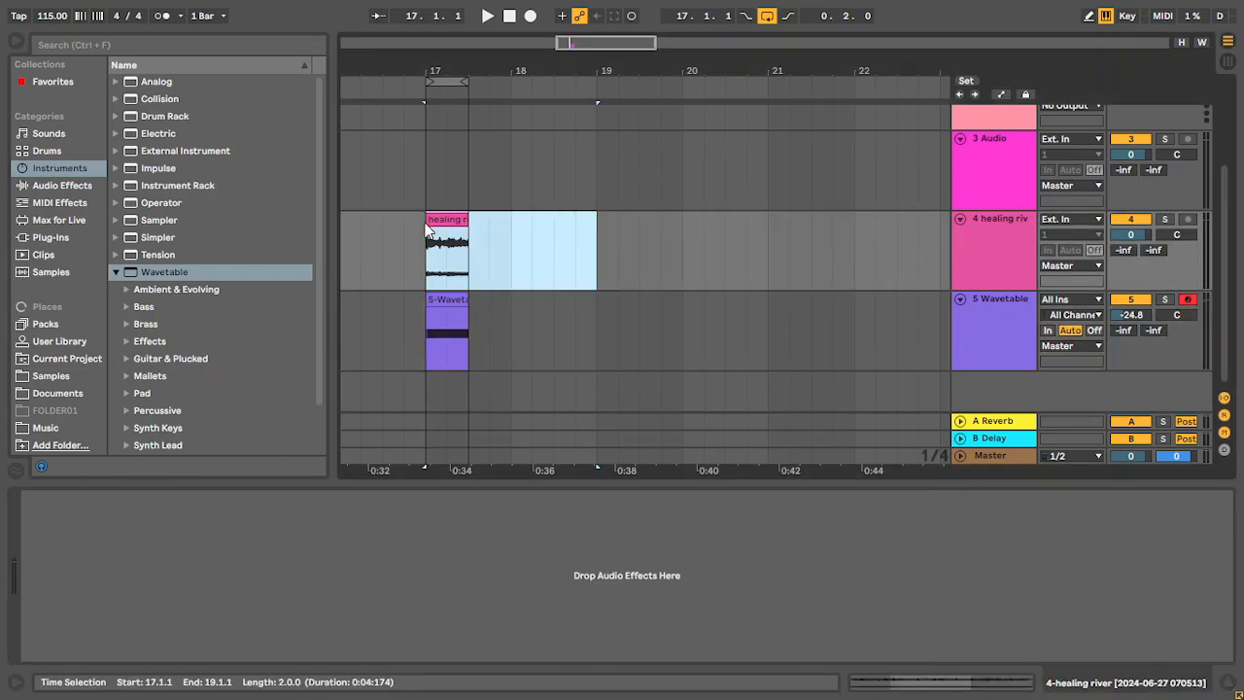
{"action": "key", "text": "ctrl+l"}
{"action": "double_click", "coordinate": [428, 222]}
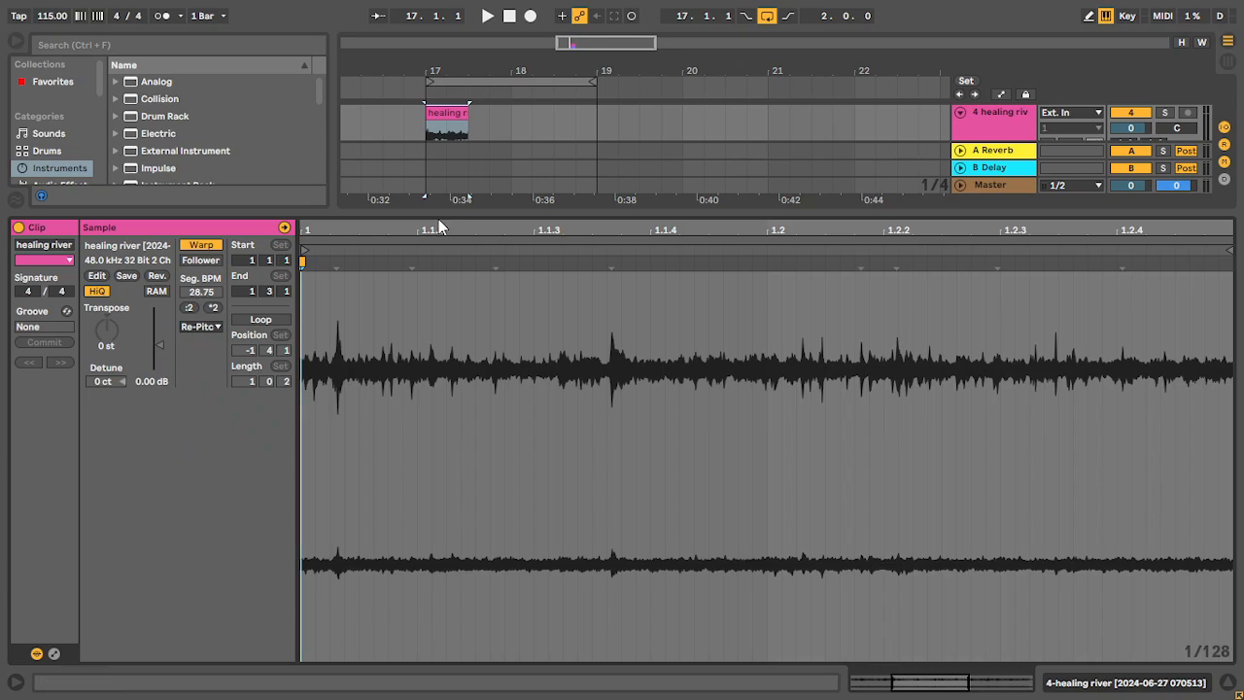
{"action": "left_click", "coordinate": [201, 246]}
{"action": "key", "text": "shift+Tab"}
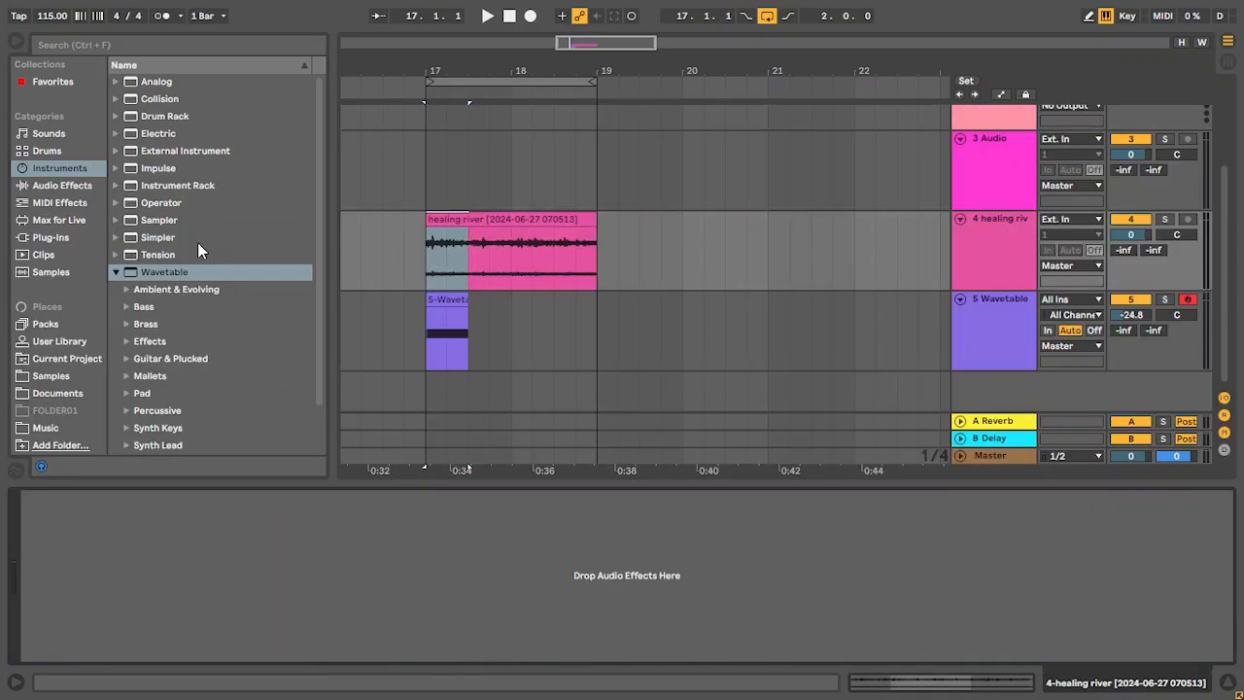
{"action": "key", "text": "space"}
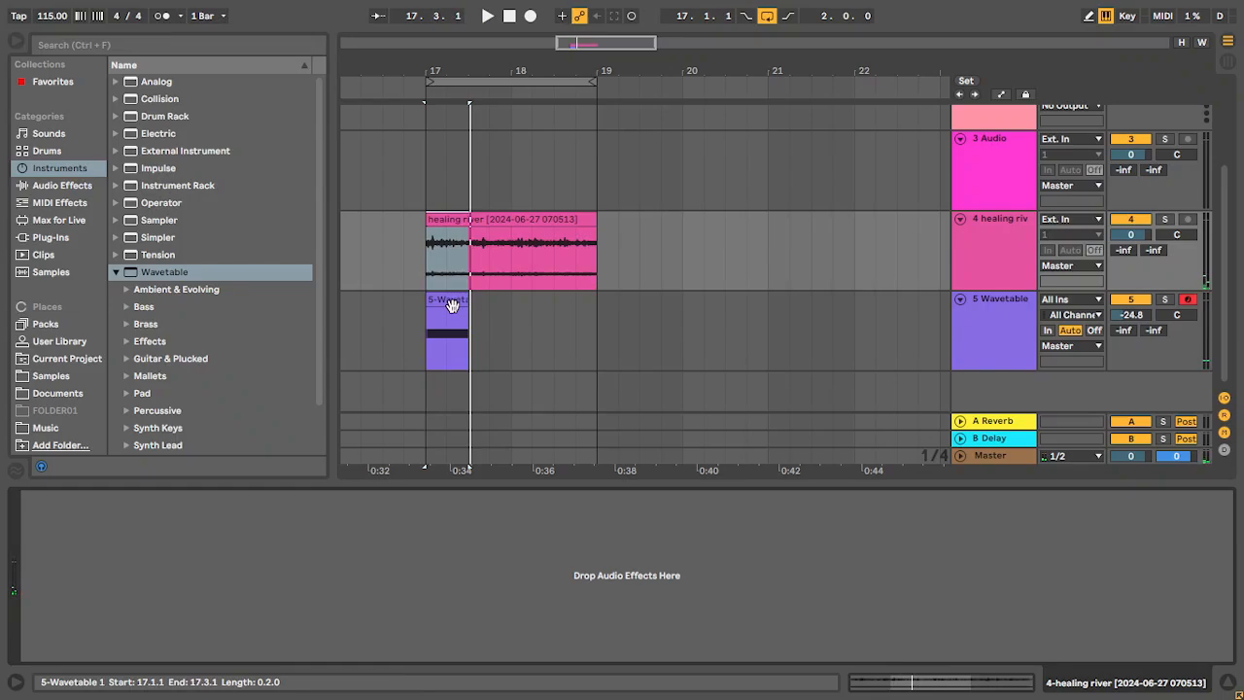
- Extend the Wavetable clip to two bars, 17.1.1 to 19.1.1, and transpose its note down to F2
{"action": "left_click_drag", "start_coordinate": [589, 295], "coordinate": [427, 324]}
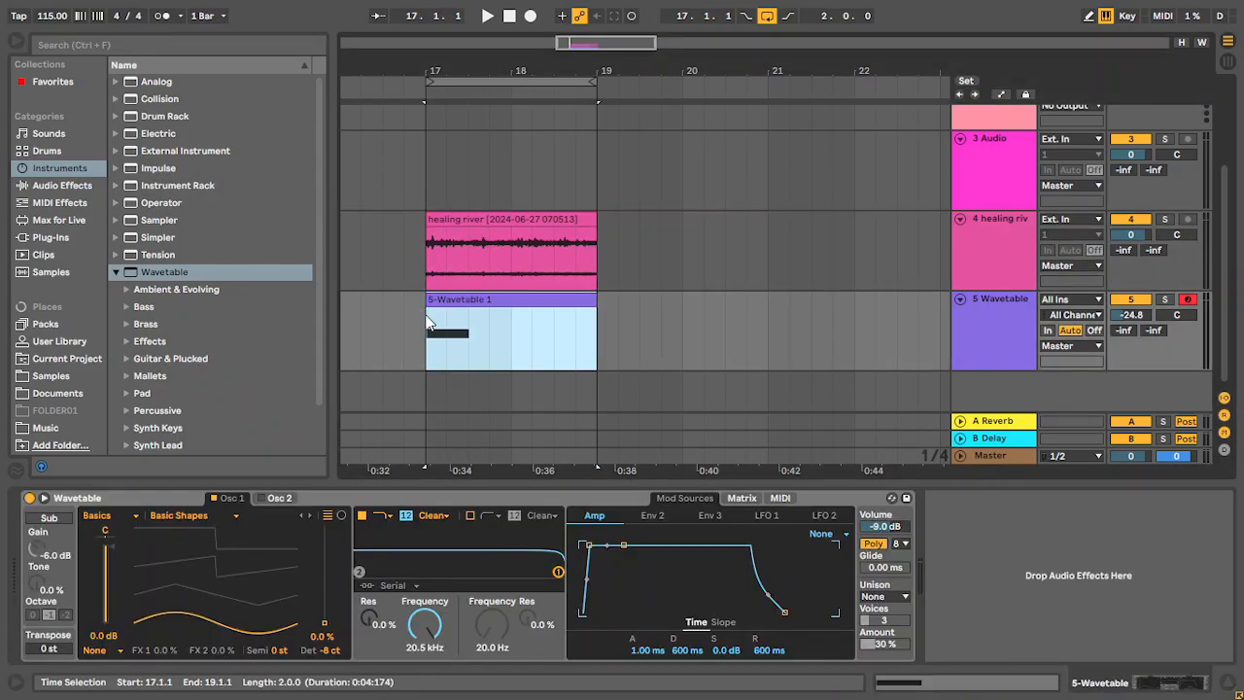
{"action": "double_click", "coordinate": [428, 324]}
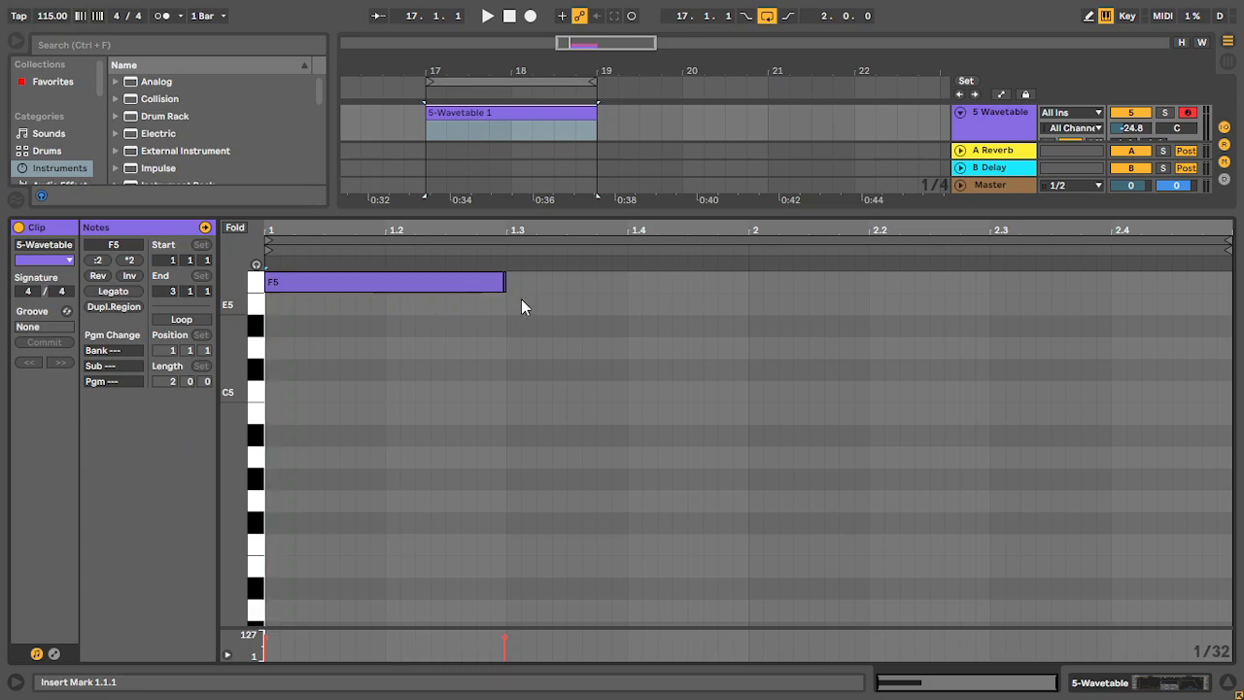
{"action": "left_click", "coordinate": [424, 285]}
{"action": "key", "text": "shift+Down"}
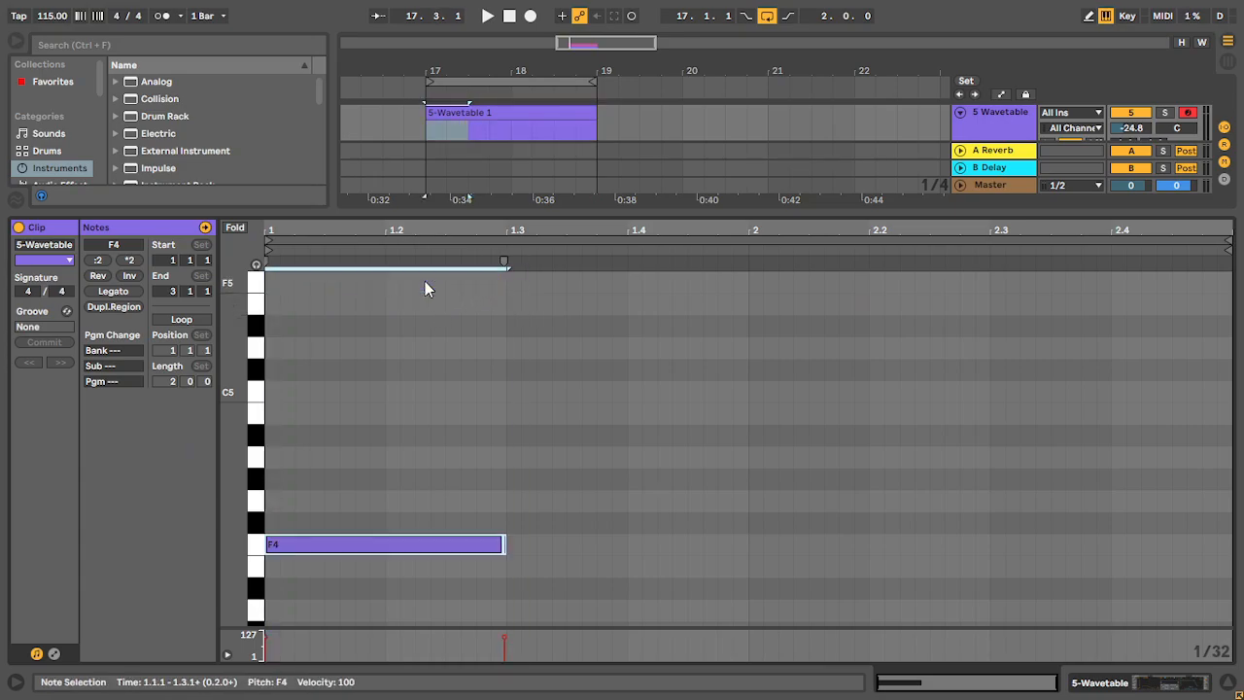
{"action": "key", "text": "shift+Down"}
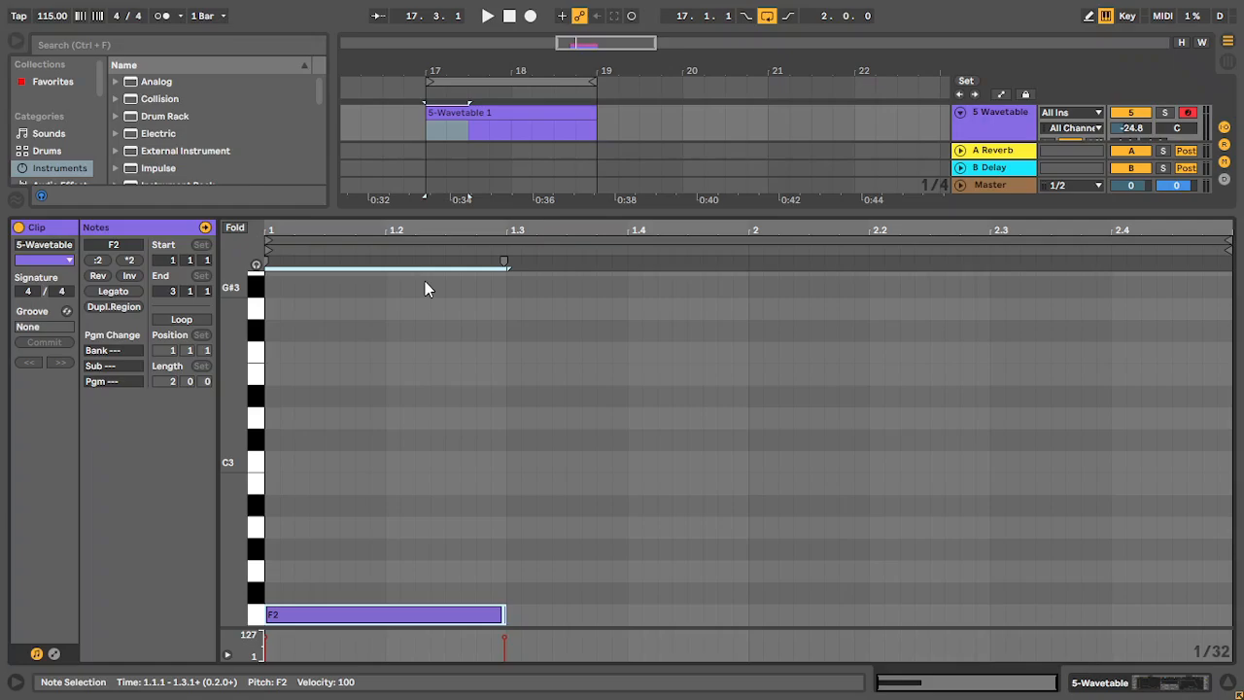
{"action": "key", "text": "space"}
{"action": "key", "text": "space"}
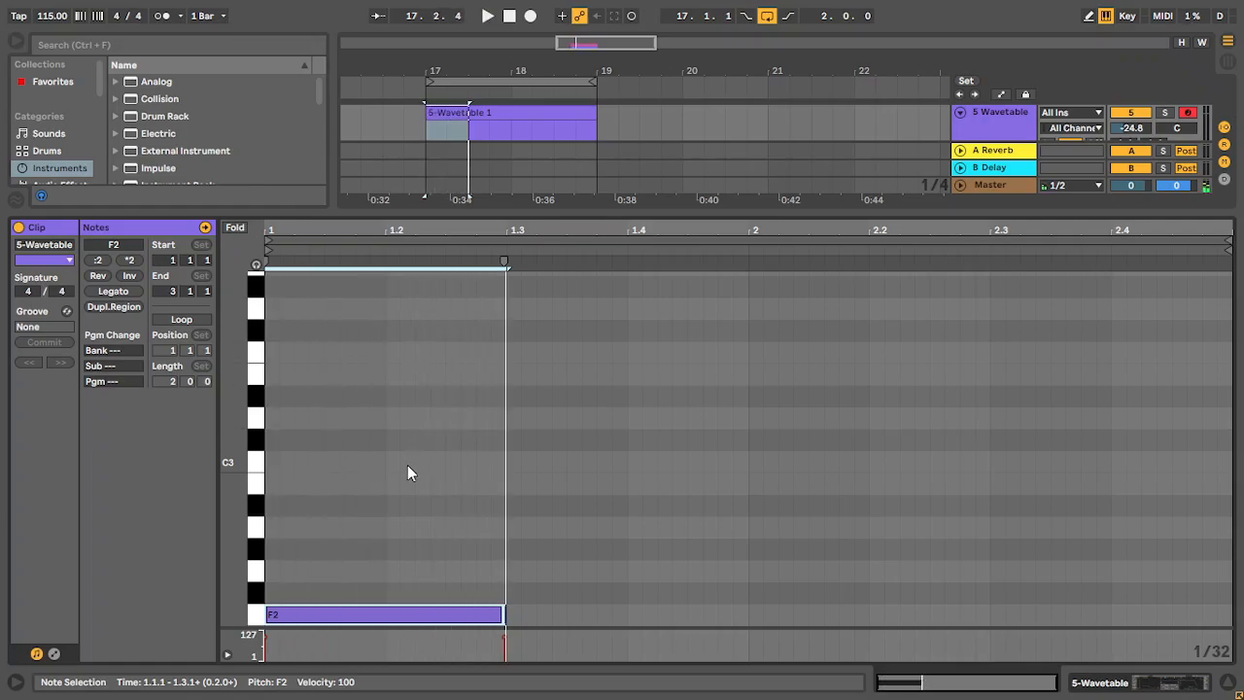
- Delete the long F2 note from the Wavetable clip and set the note grid to fixed 1/16
{"action": "left_click_drag", "start_coordinate": [235, 572], "coordinate": [235, 409]}
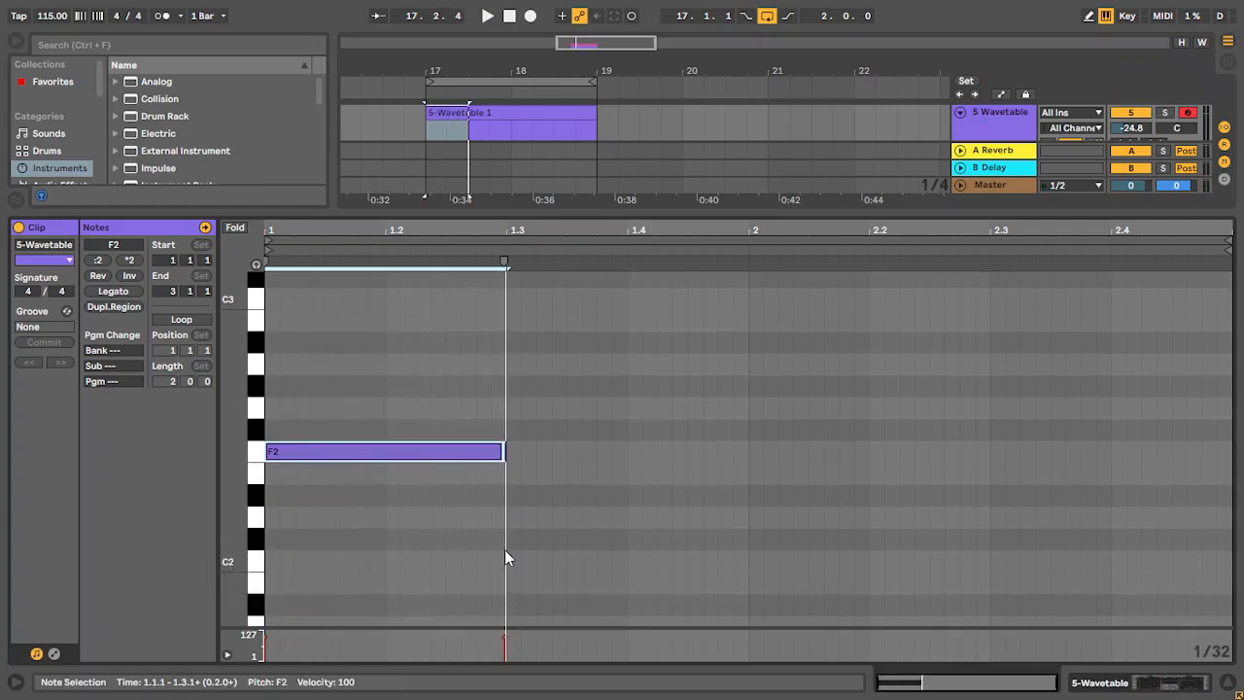
{"action": "left_click_drag", "start_coordinate": [535, 471], "coordinate": [484, 455]}
{"action": "key", "text": "Delete"}
{"action": "right_click", "coordinate": [482, 450]}
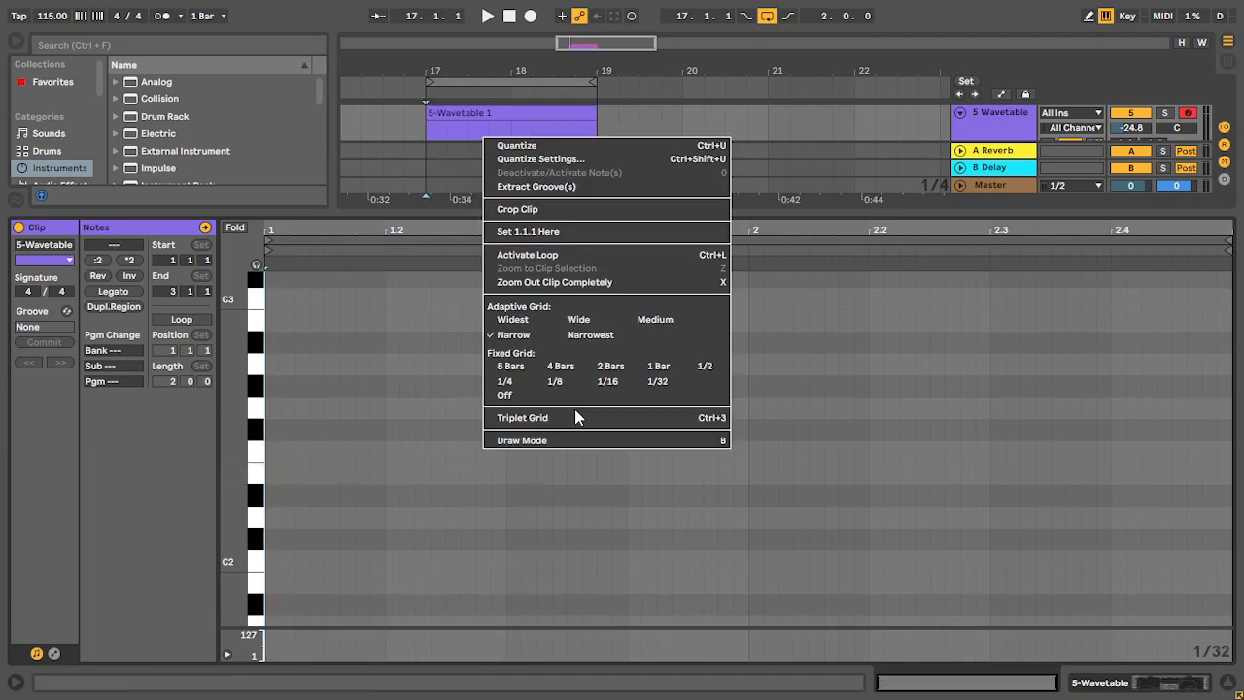
{"action": "left_click", "coordinate": [607, 381]}
- Draw a sixteenth F2 note at 1.1.1, place copies at 1.1.4, 1.3, 2.1.1 and 2.1.3, and play the pattern
{"action": "double_click", "coordinate": [280, 452]}
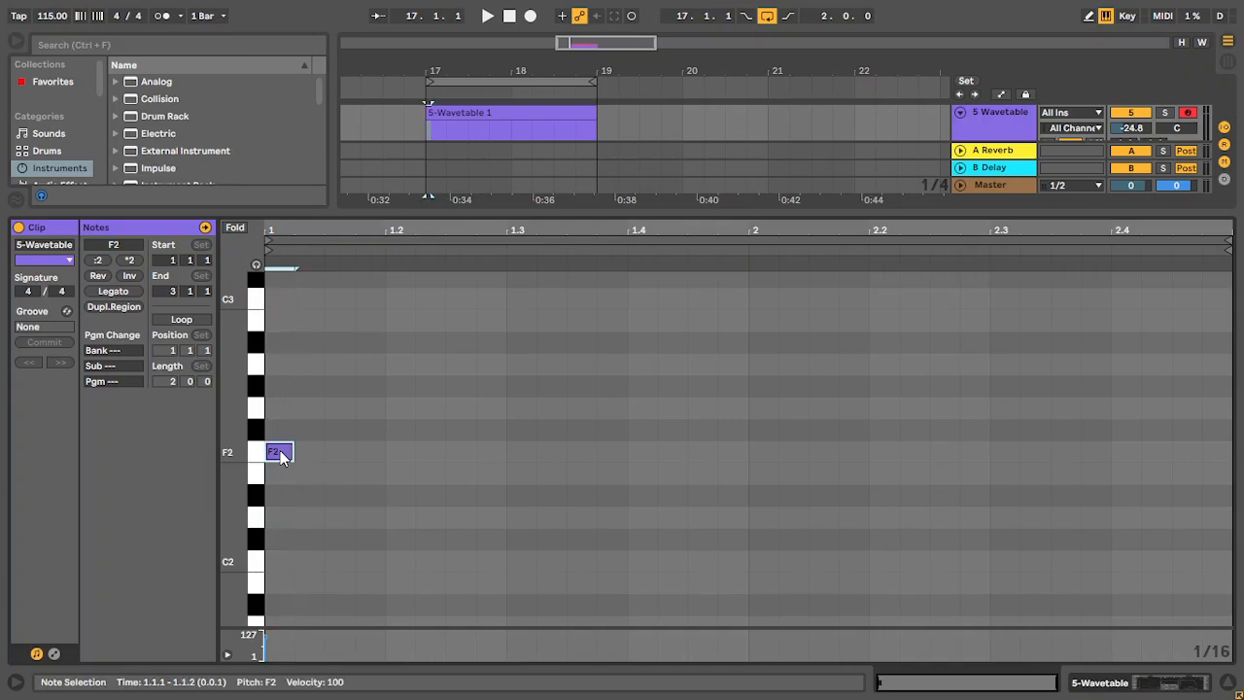
{"action": "left_click_drag", "start_coordinate": [278, 455], "coordinate": [640, 459]}
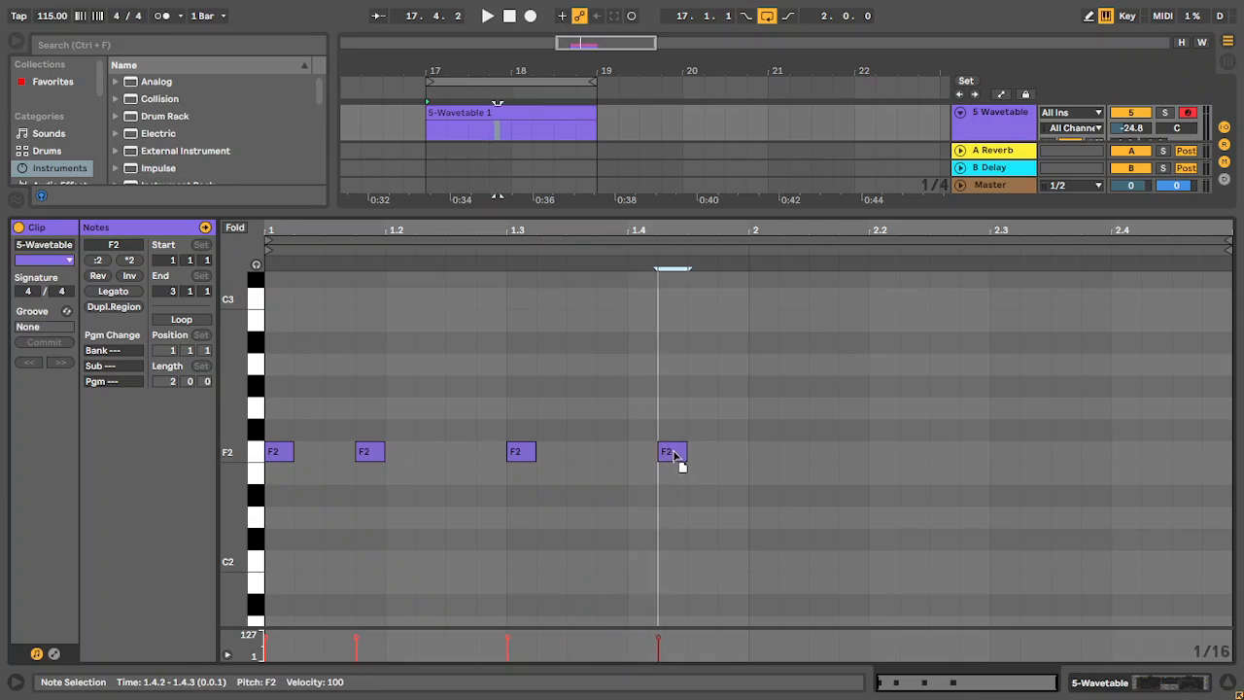
{"action": "left_click_drag", "start_coordinate": [672, 452], "coordinate": [754, 452]}
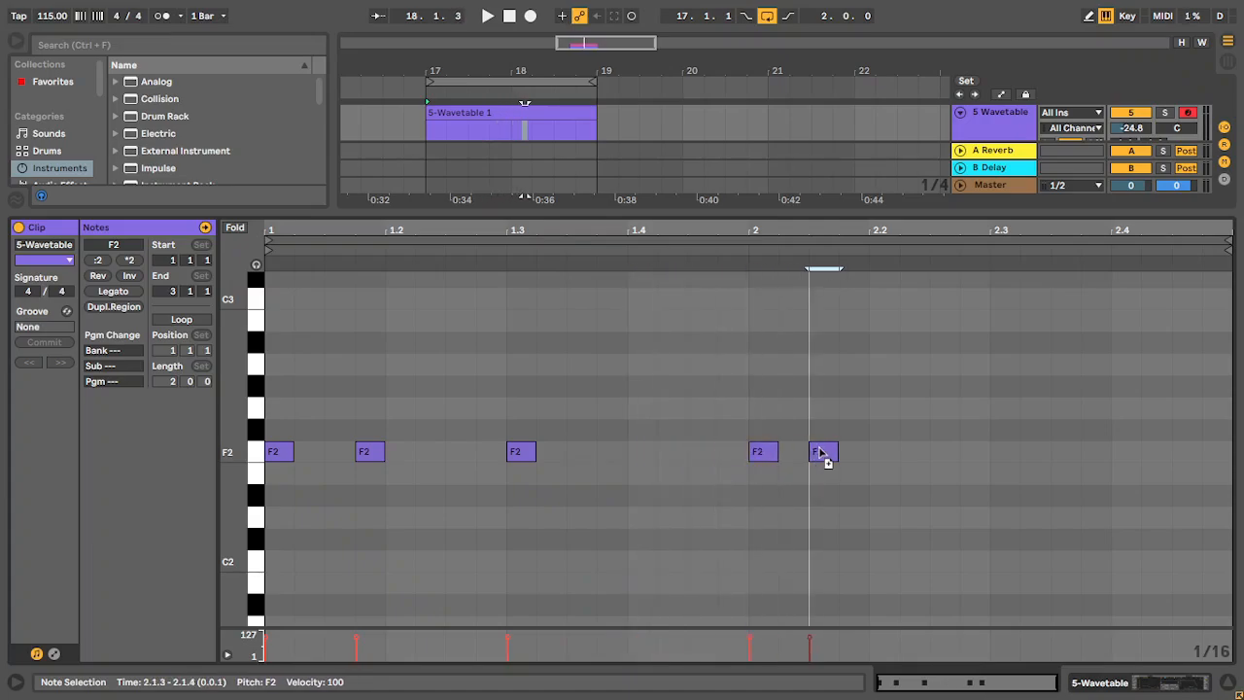
{"action": "key", "text": "space"}
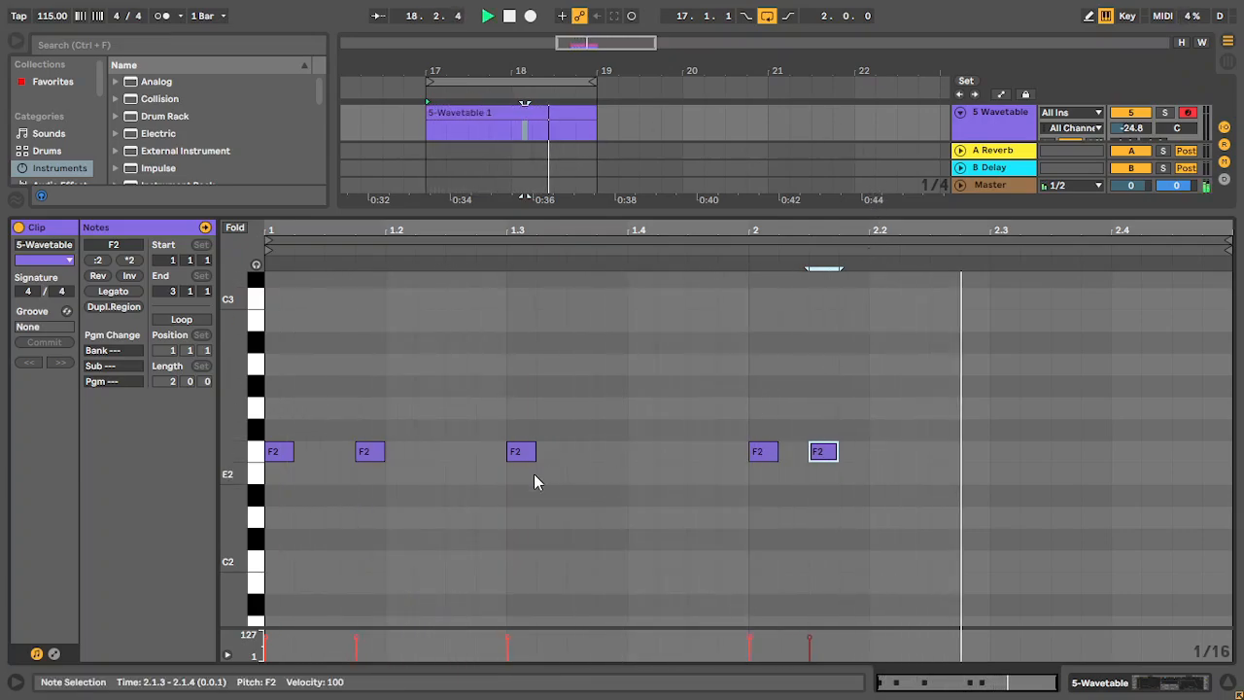
- Thin the pattern by deleting the F2 notes at 1.1.4, 2.1.1 and 2.1.3, and move the 1.3 note to 1.3.3
{"action": "left_click", "coordinate": [370, 453]}
{"action": "key", "text": "Delete"}
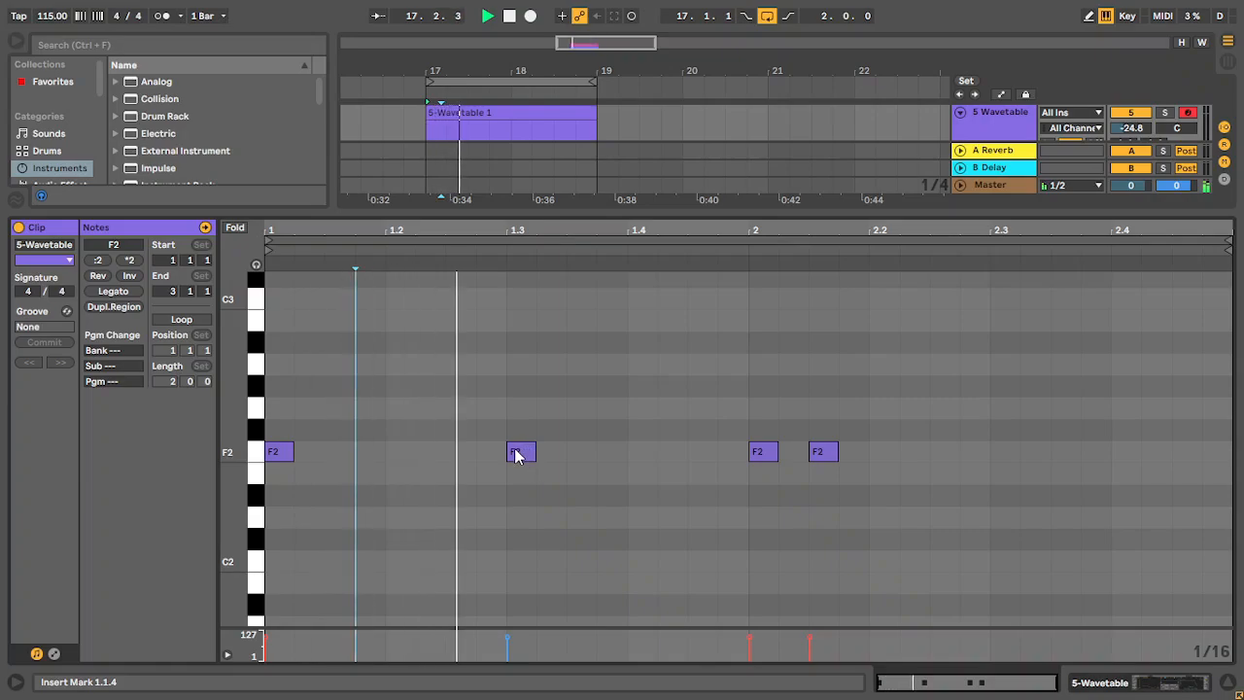
{"action": "left_click_drag", "start_coordinate": [522, 452], "coordinate": [579, 454]}
{"action": "left_click_drag", "start_coordinate": [756, 503], "coordinate": [841, 422]}
{"action": "key", "text": "Delete"}
- Lengthen the two remaining F2 notes to one beat and stack copies at G#2 and C3 to form chords
{"action": "left_click_drag", "start_coordinate": [714, 477], "coordinate": [365, 430]}
{"action": "key", "text": "ctrl+u"}
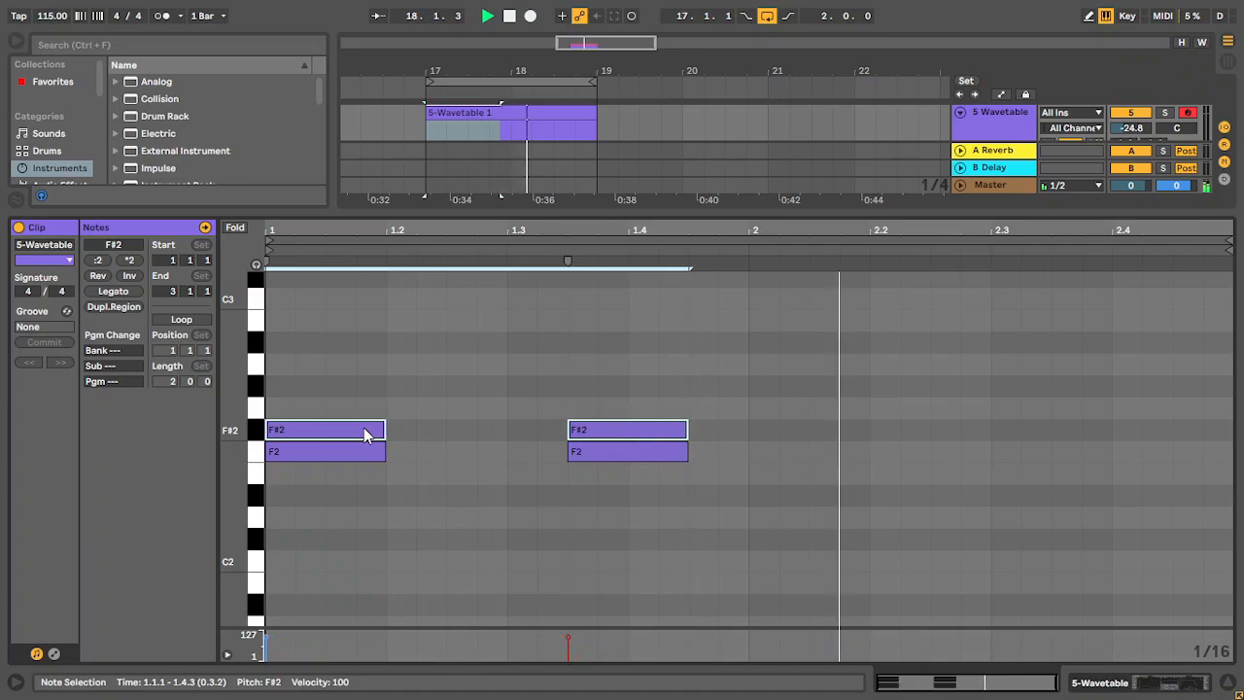
{"action": "key", "text": "Up"}
{"action": "key", "text": "Up"}
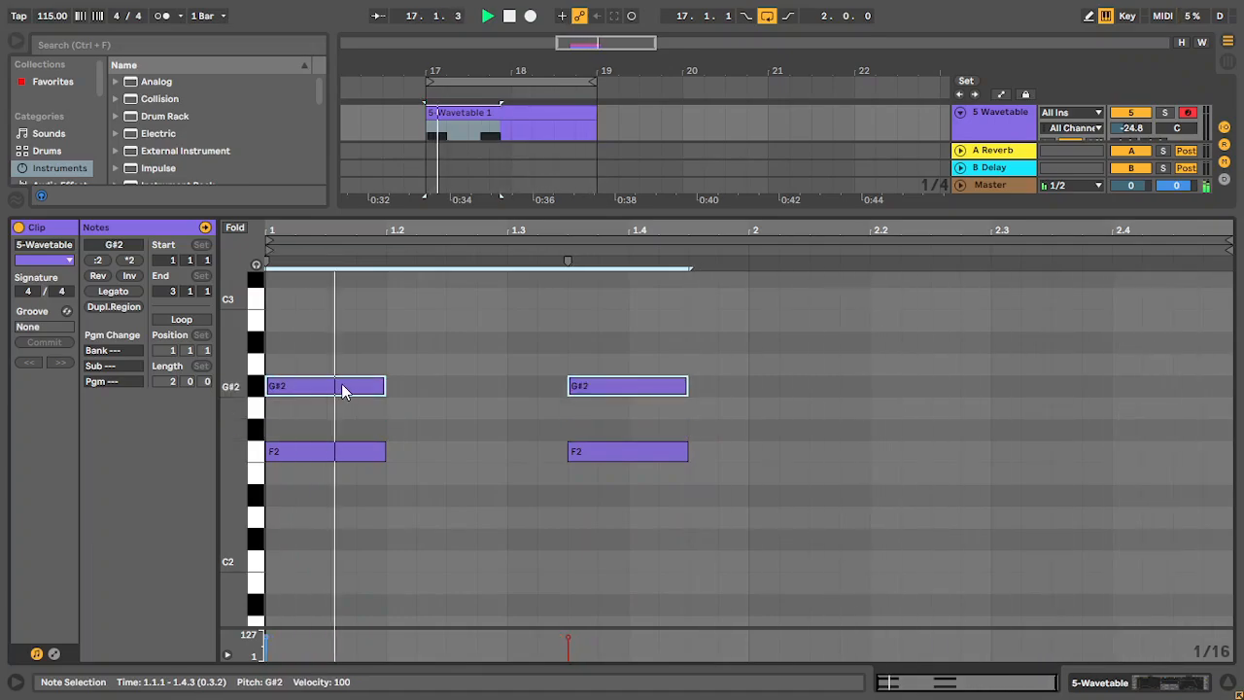
{"action": "left_click_drag", "start_coordinate": [344, 389], "coordinate": [341, 370]}
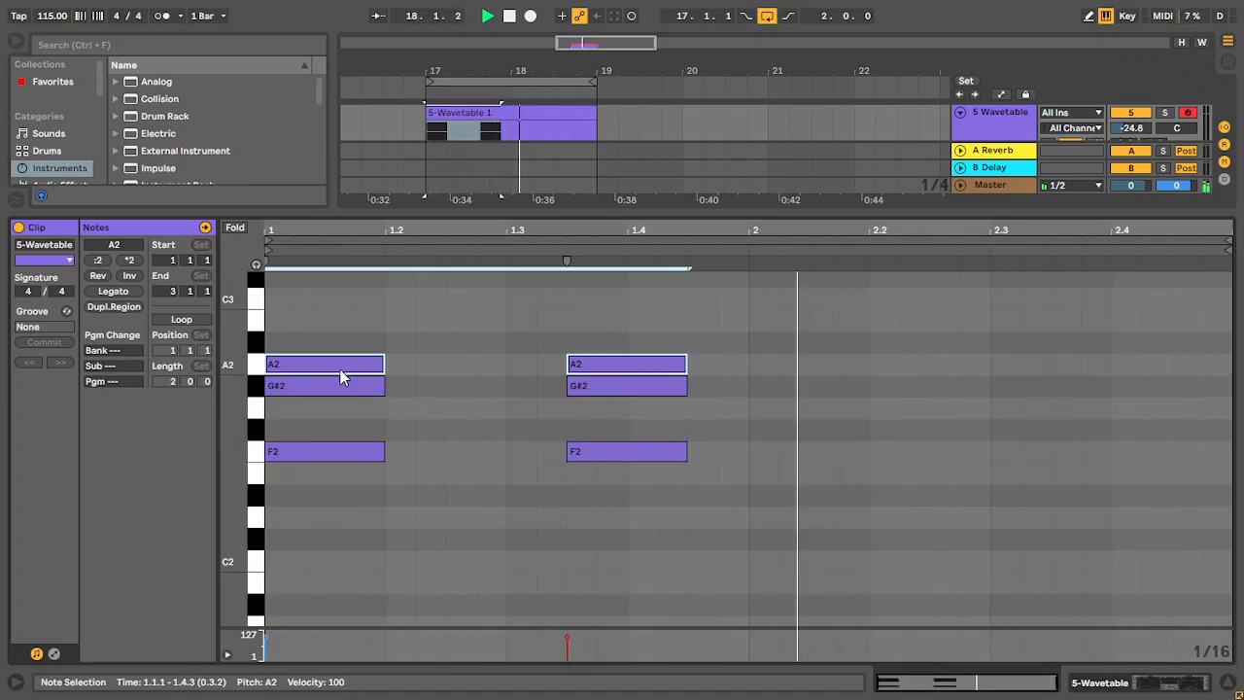
{"action": "key", "text": "Up"}
{"action": "key", "text": "Up"}
{"action": "key", "text": "Up"}
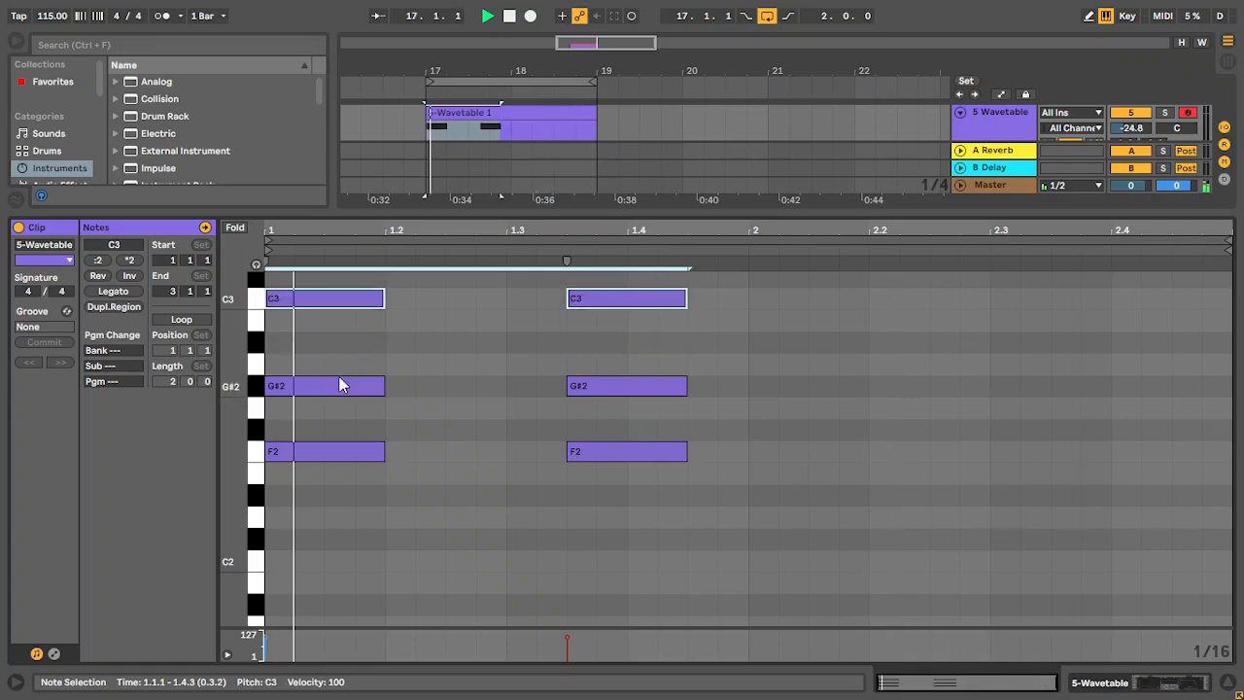
- Insert an Auto Filter between Wavetable and the Envelope Follower, and set its cutoff to 1.98 kHz with 36% resonance
{"action": "key", "text": "shift+Tab"}
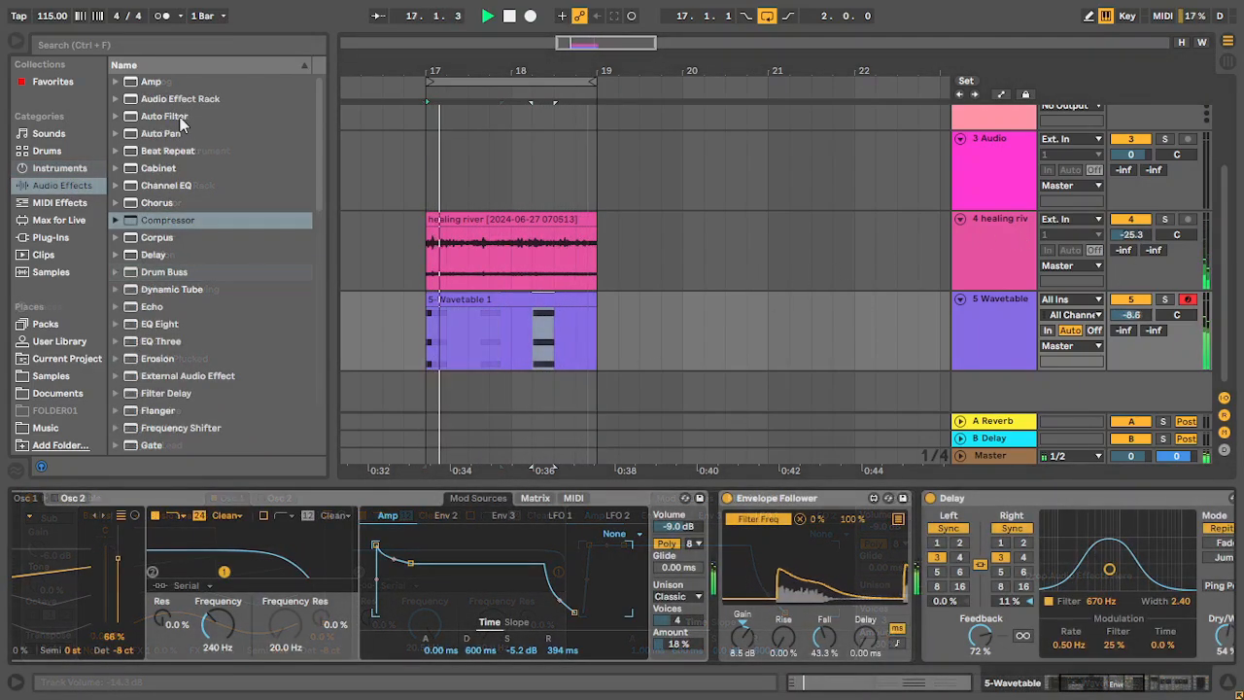
{"action": "left_click_drag", "start_coordinate": [181, 121], "coordinate": [710, 581]}
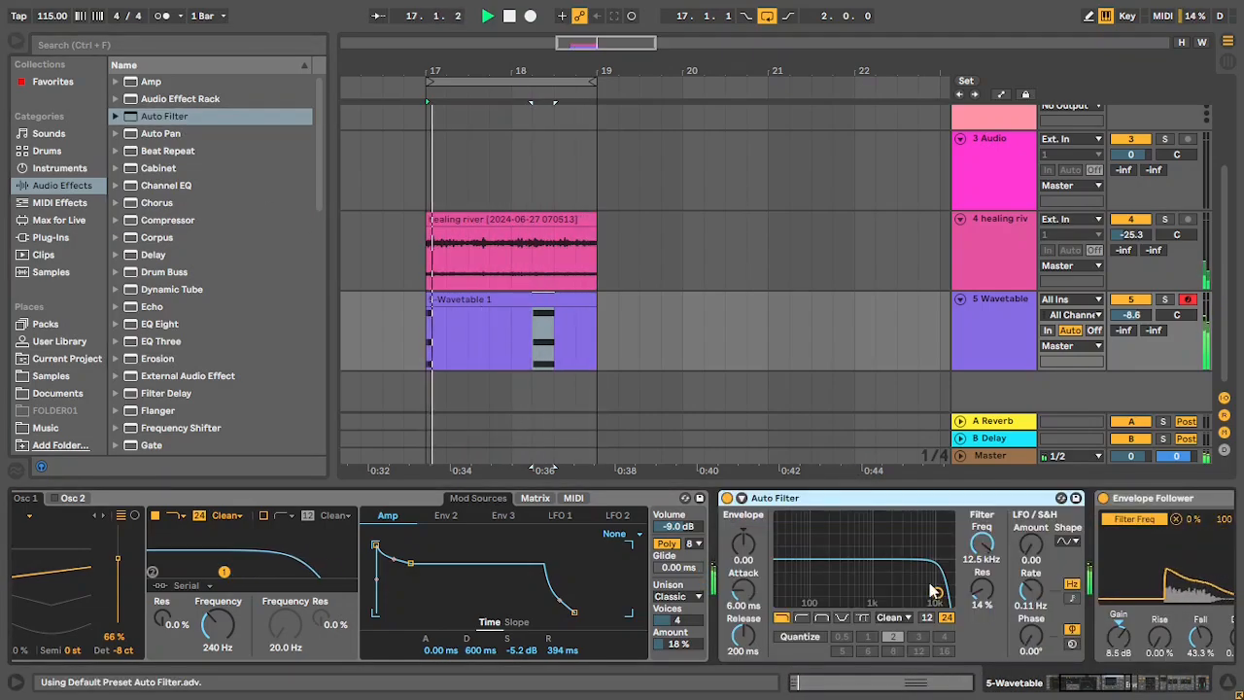
{"action": "left_click_drag", "start_coordinate": [936, 595], "coordinate": [890, 577]}
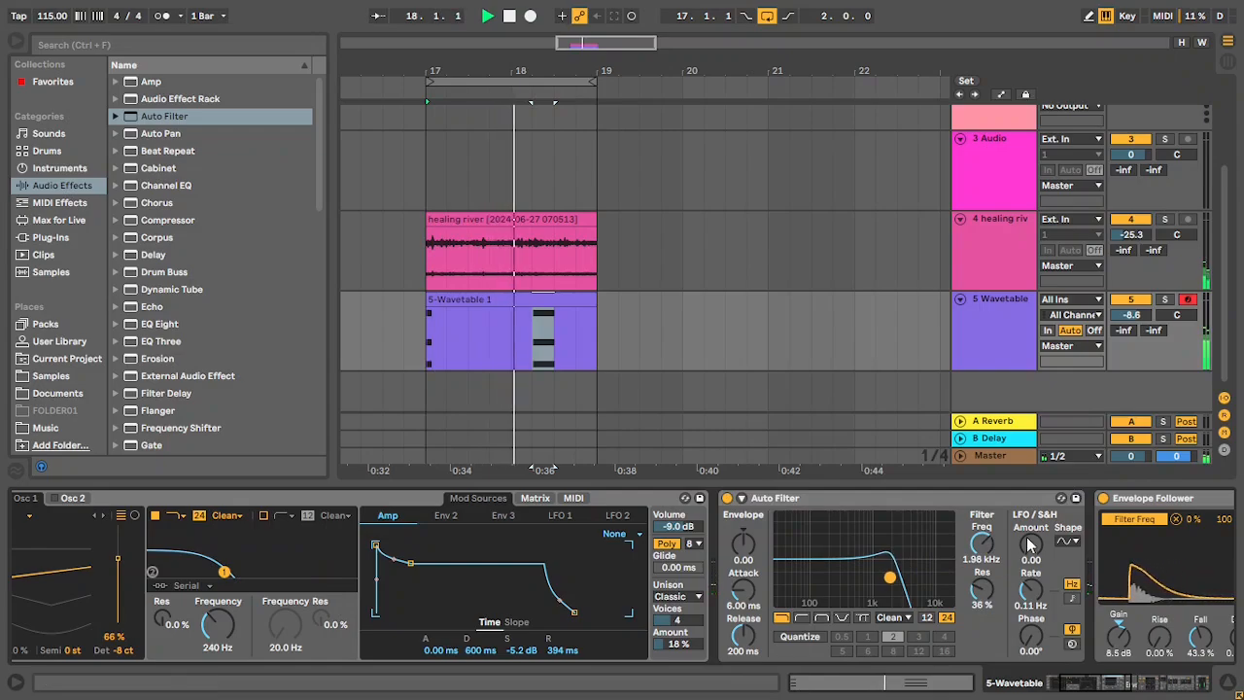
- Set the Auto Filter's LFO amount to 10.0 and rate to 0.28 Hz, and switch its filter circuit to MS2
{"action": "left_click_drag", "start_coordinate": [1030, 545], "coordinate": [1030, 520]}
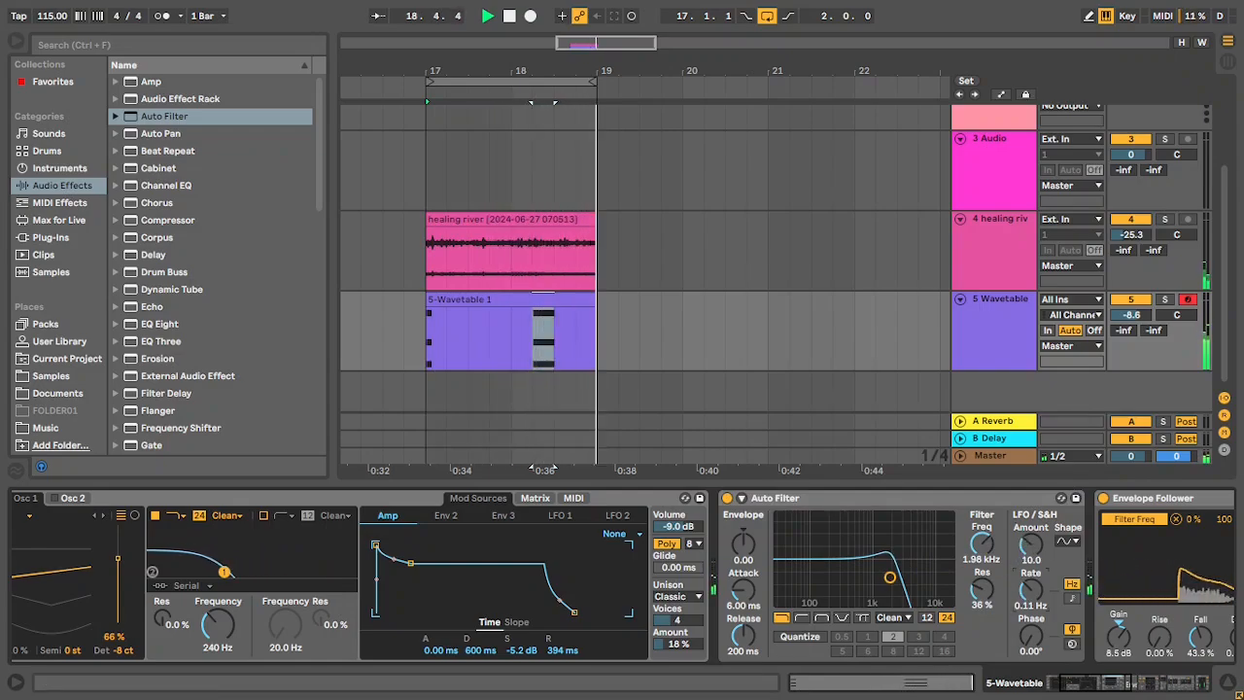
{"action": "left_click_drag", "start_coordinate": [1030, 590], "coordinate": [1030, 568]}
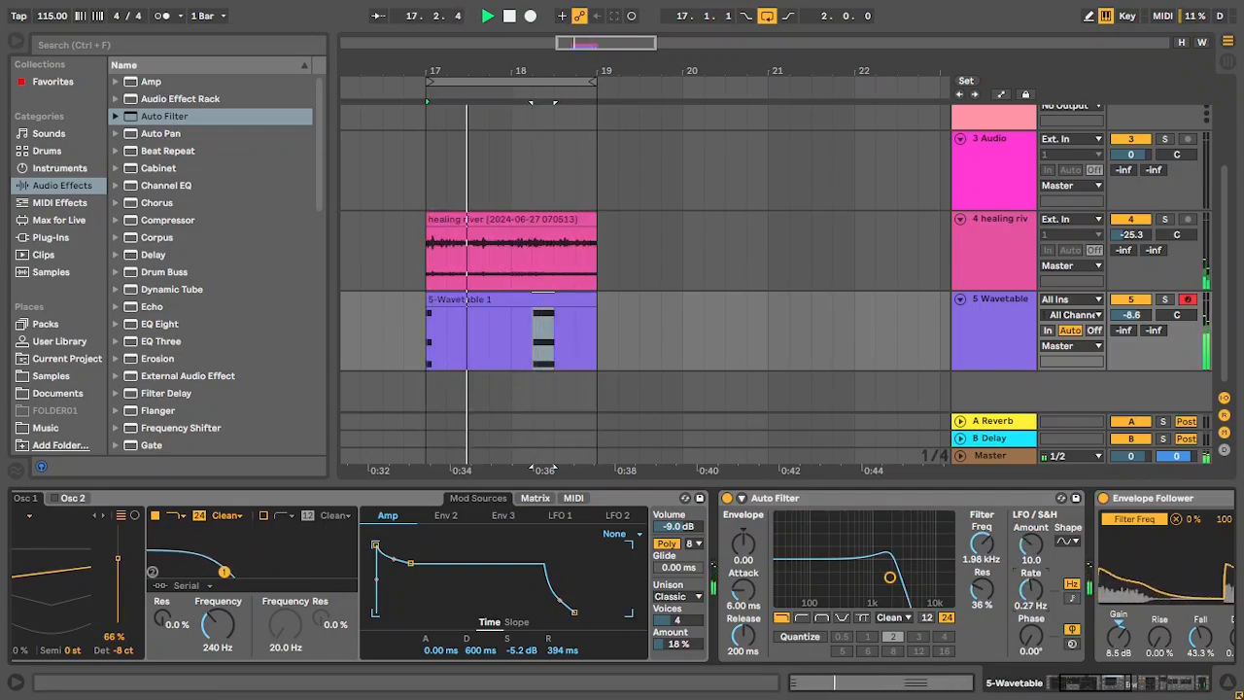
{"action": "left_click", "coordinate": [894, 618]}
{"action": "left_click", "coordinate": [886, 575]}
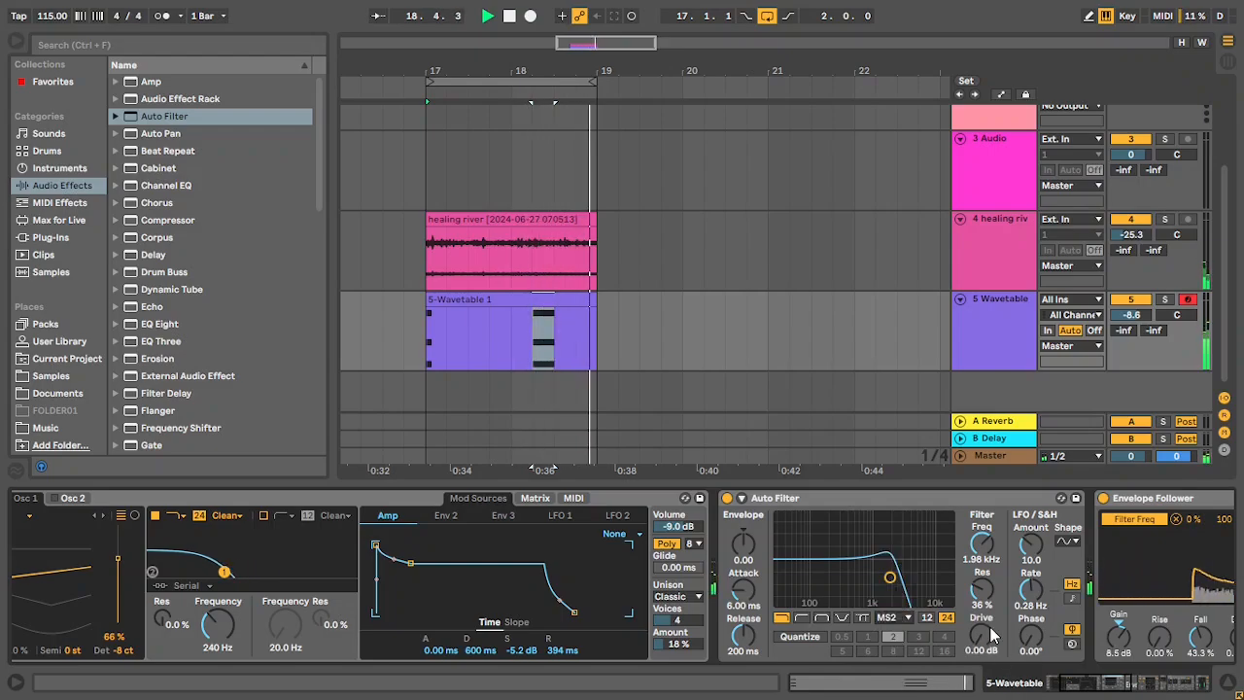
- Group the healing river and Wavetable tracks
{"action": "left_click_drag", "start_coordinate": [1106, 683], "coordinate": [1184, 683]}
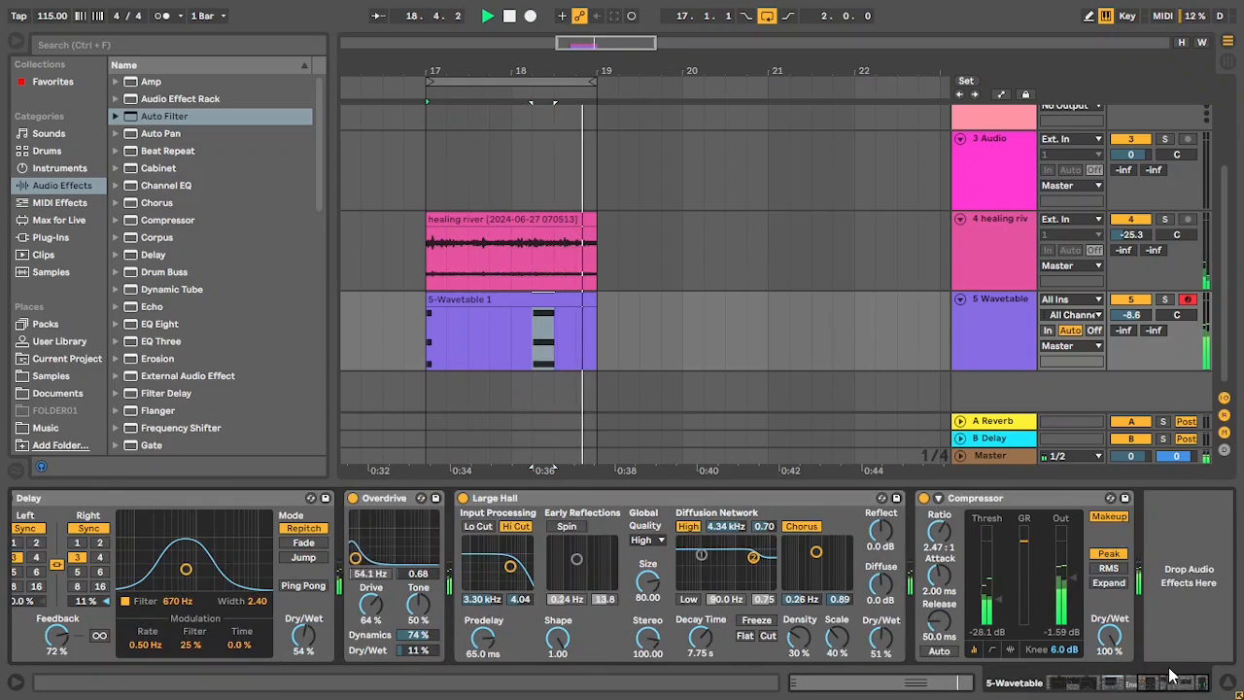
{"action": "left_click_drag", "start_coordinate": [1176, 681], "coordinate": [1120, 691]}
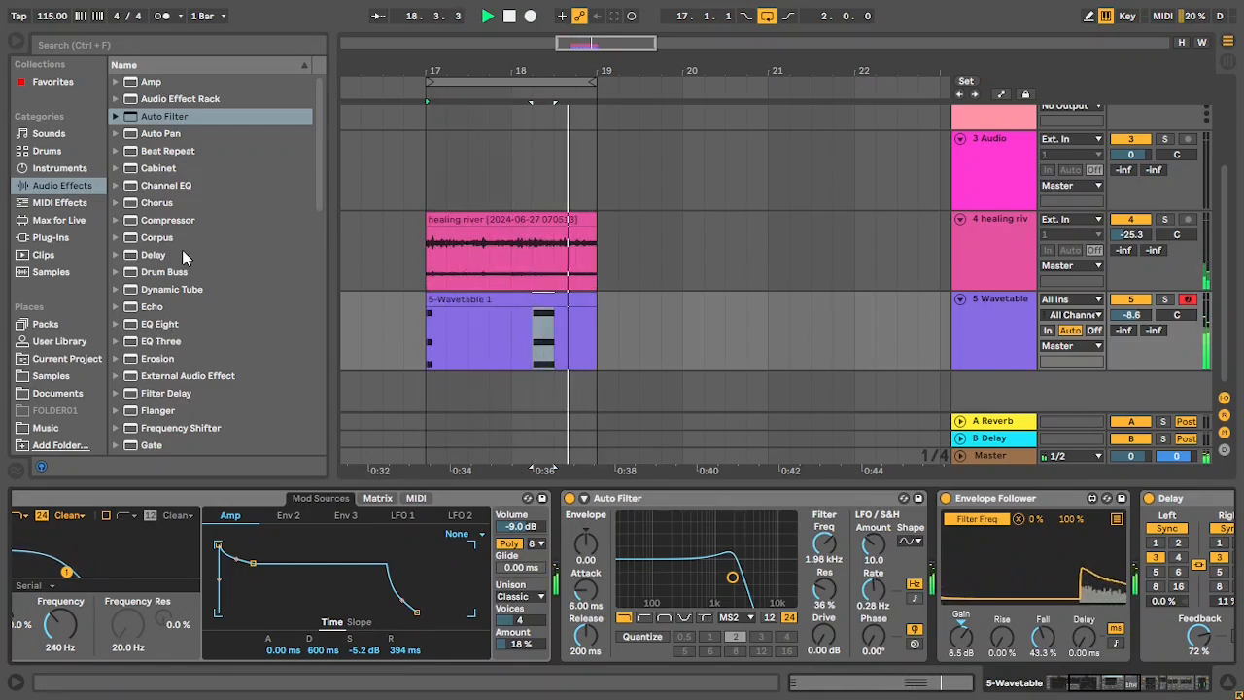
{"action": "left_click_drag", "start_coordinate": [1102, 680], "coordinate": [1176, 686]}
{"action": "left_click", "coordinate": [1006, 303]}
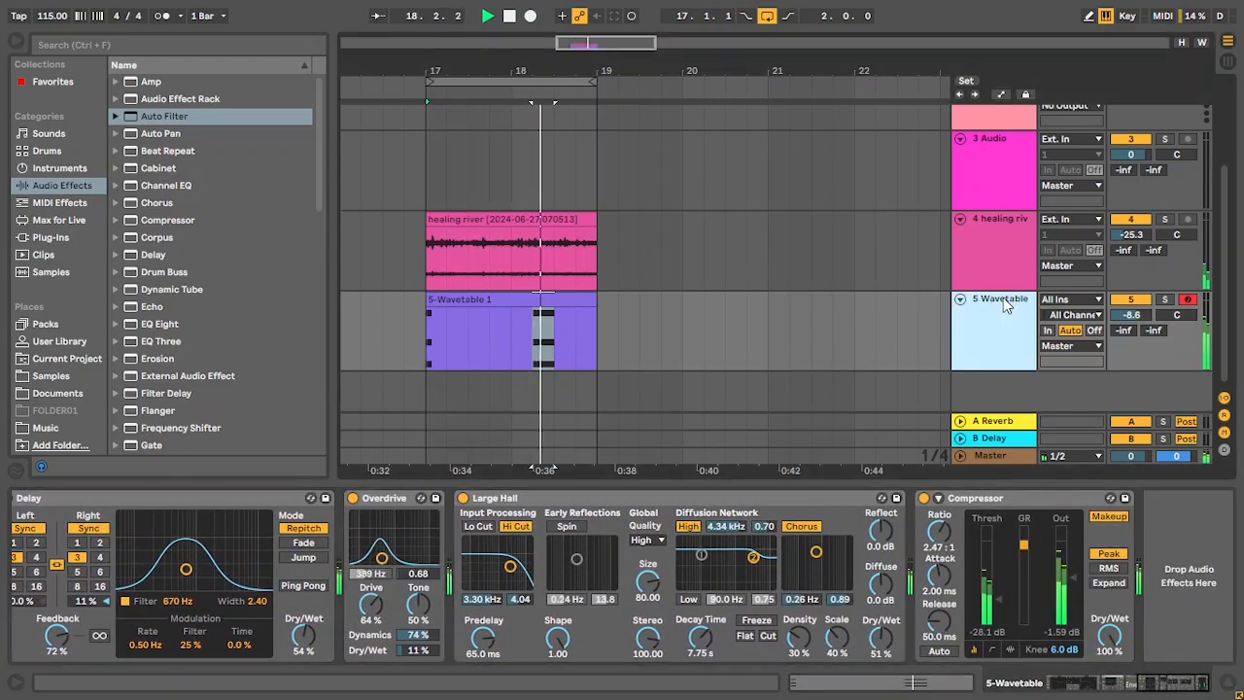
{"action": "left_click", "coordinate": [1001, 238]}
{"action": "key", "text": "ctrl+g"}
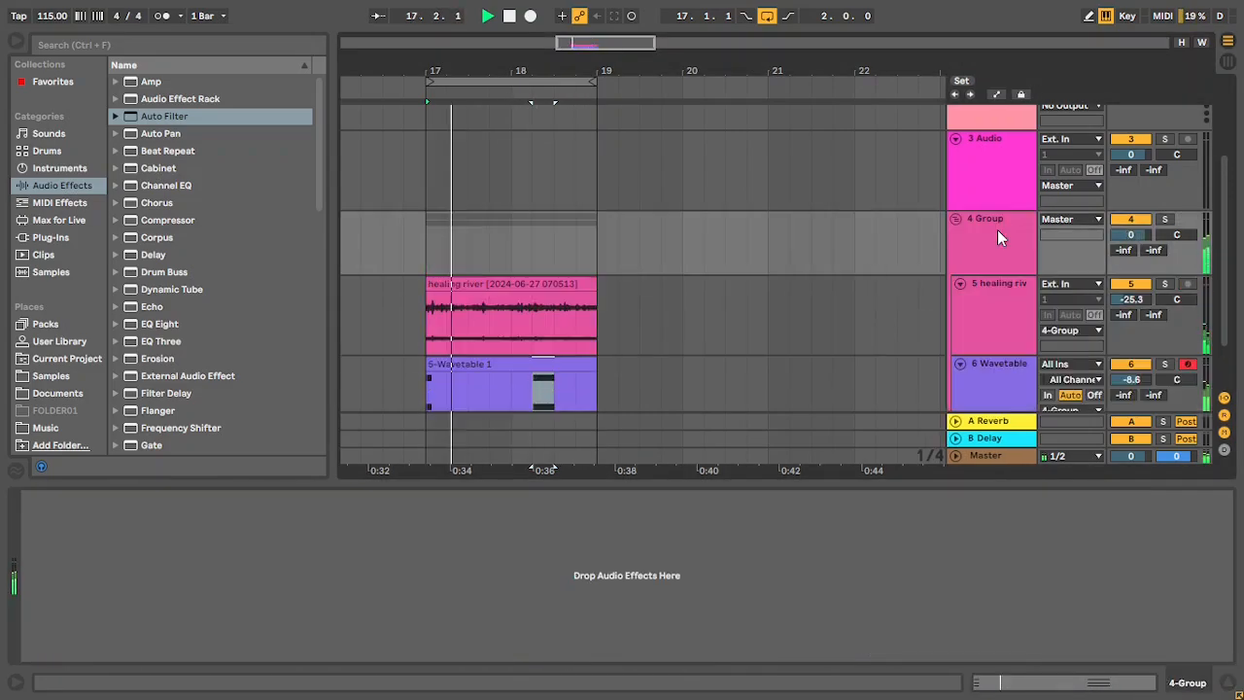
- Place the Wavetable track's Large Hall reverb and Compressor on the new group track
{"action": "left_click", "coordinate": [992, 323]}
{"action": "left_click", "coordinate": [992, 318]}
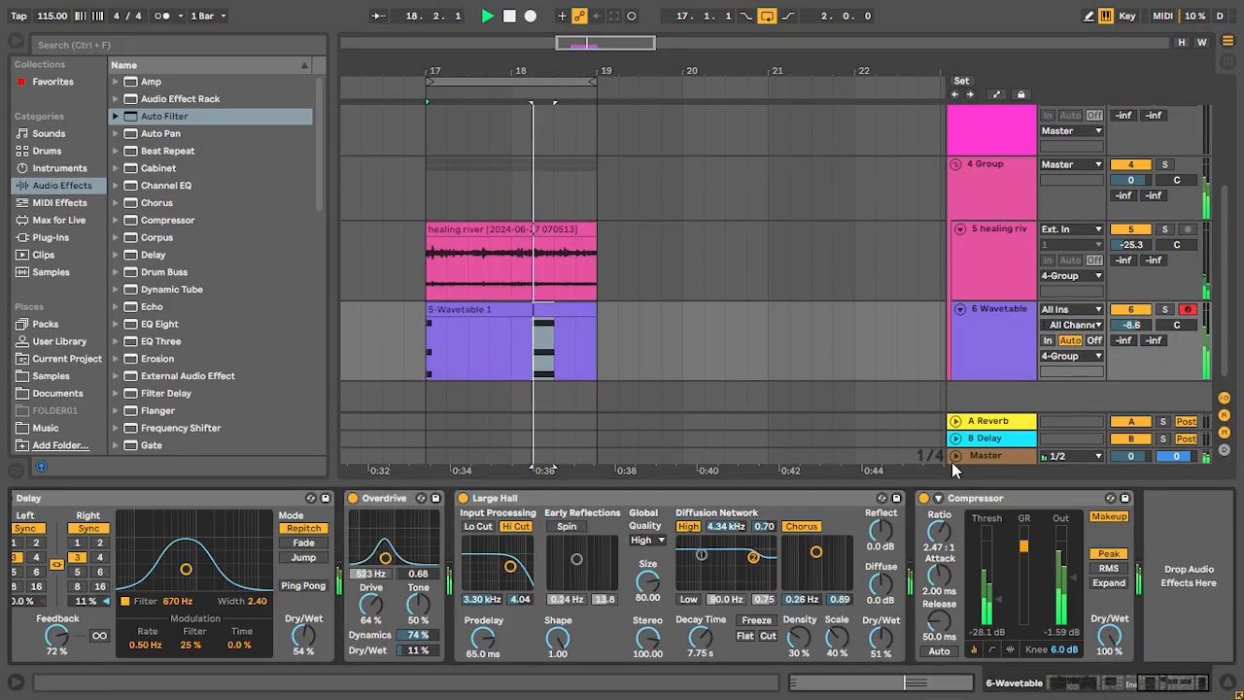
{"action": "left_click", "coordinate": [985, 502]}
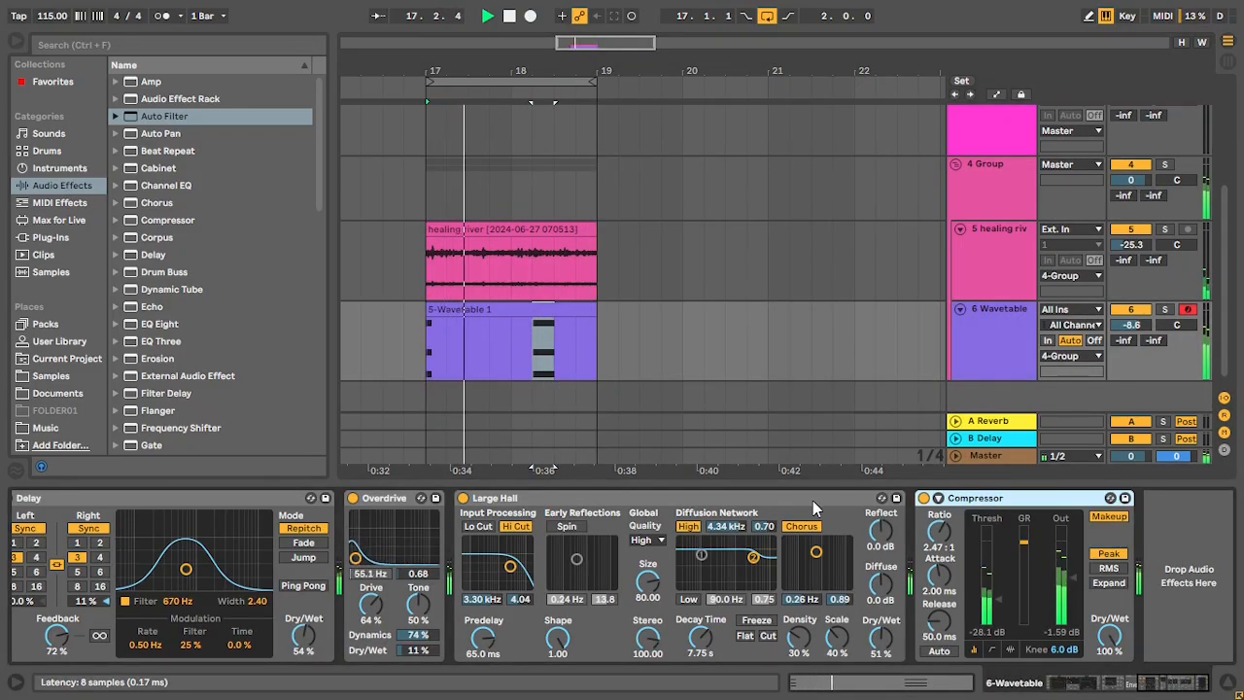
{"action": "left_click", "coordinate": [813, 500]}
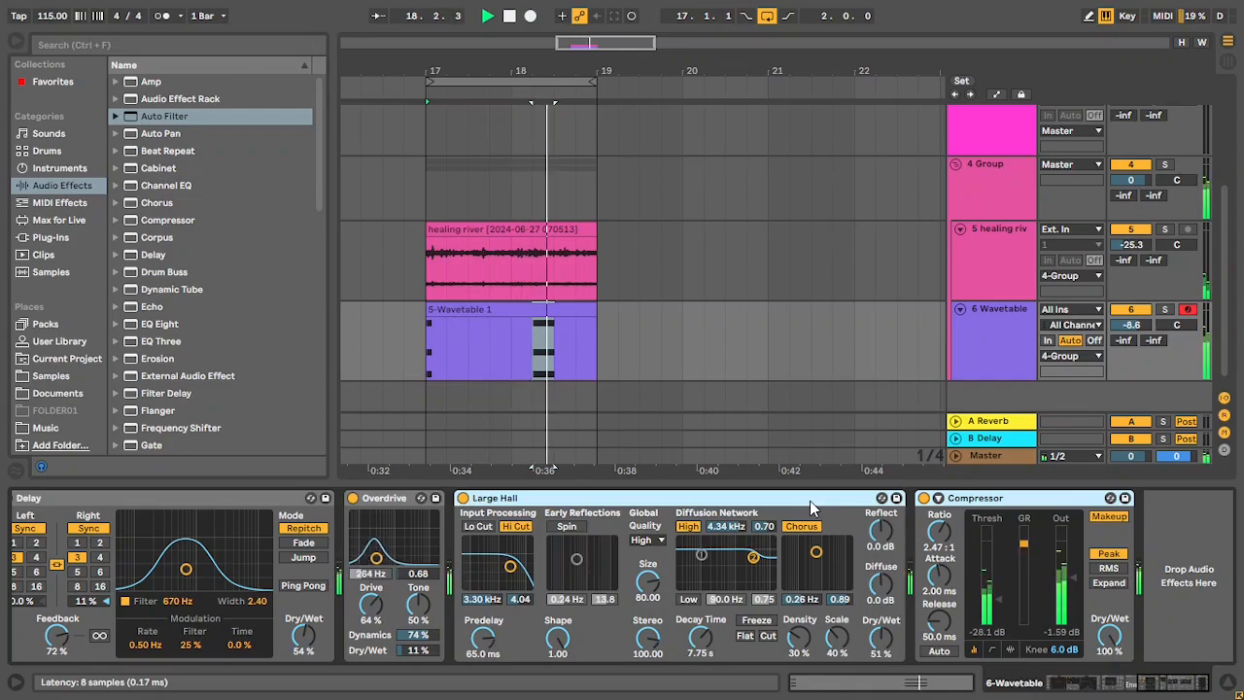
{"action": "left_click", "coordinate": [967, 196]}
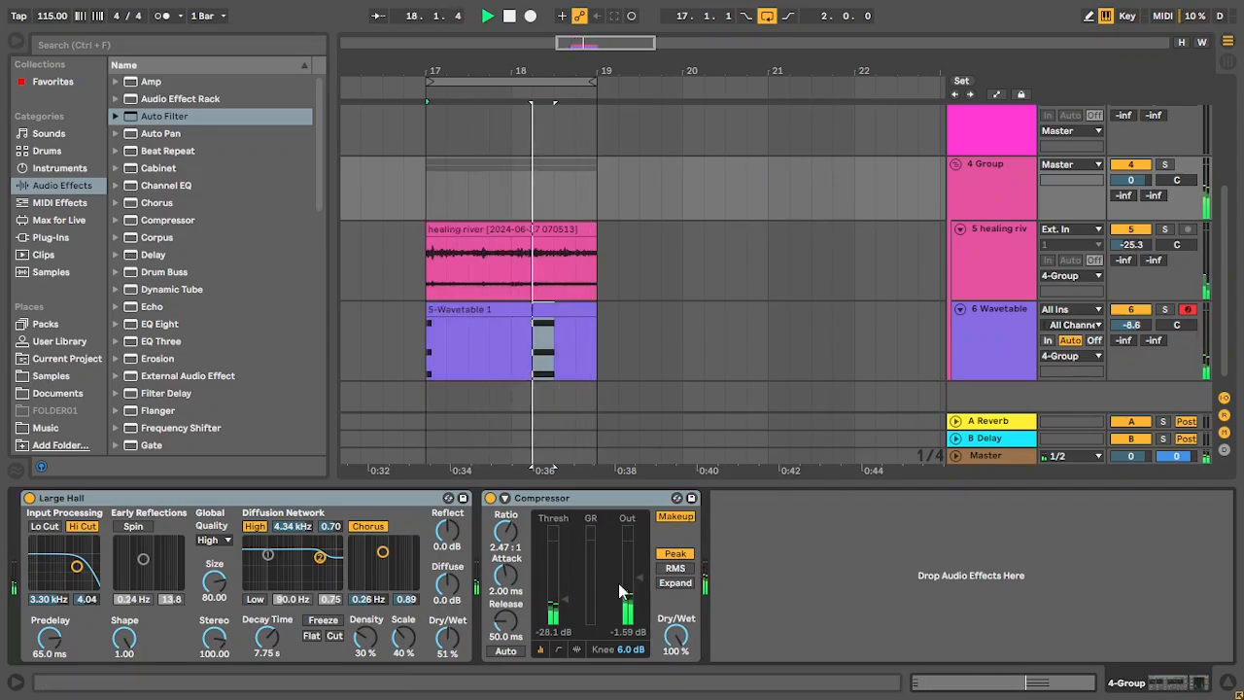
- Lower the threshold of the group's Compressor while the loop plays, trying -32.9 dB
{"action": "left_click_drag", "start_coordinate": [568, 610], "coordinate": [568, 627]}
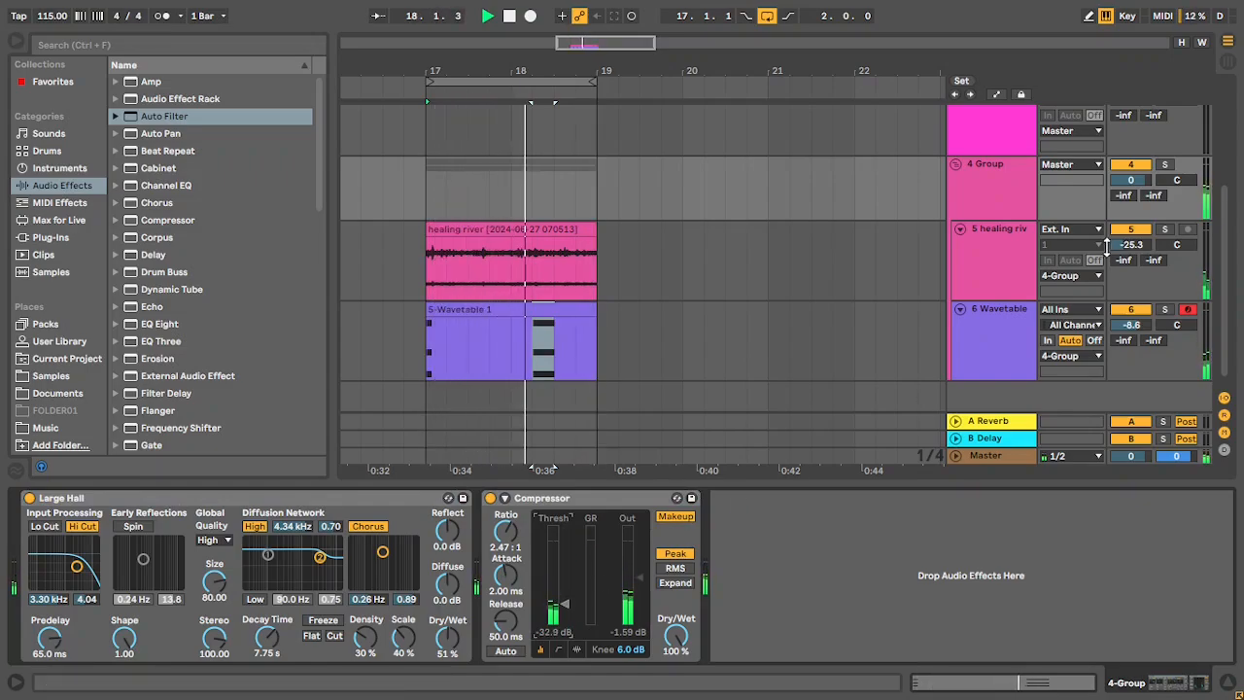
{"action": "mouse_move", "coordinate": [1141, 249]}
{"action": "left_mouse_down"}
{"action": "mouse_move", "coordinate": [1141, 279]}
{"action": "mouse_move", "coordinate": [1135, 247]}
{"action": "left_mouse_up"}
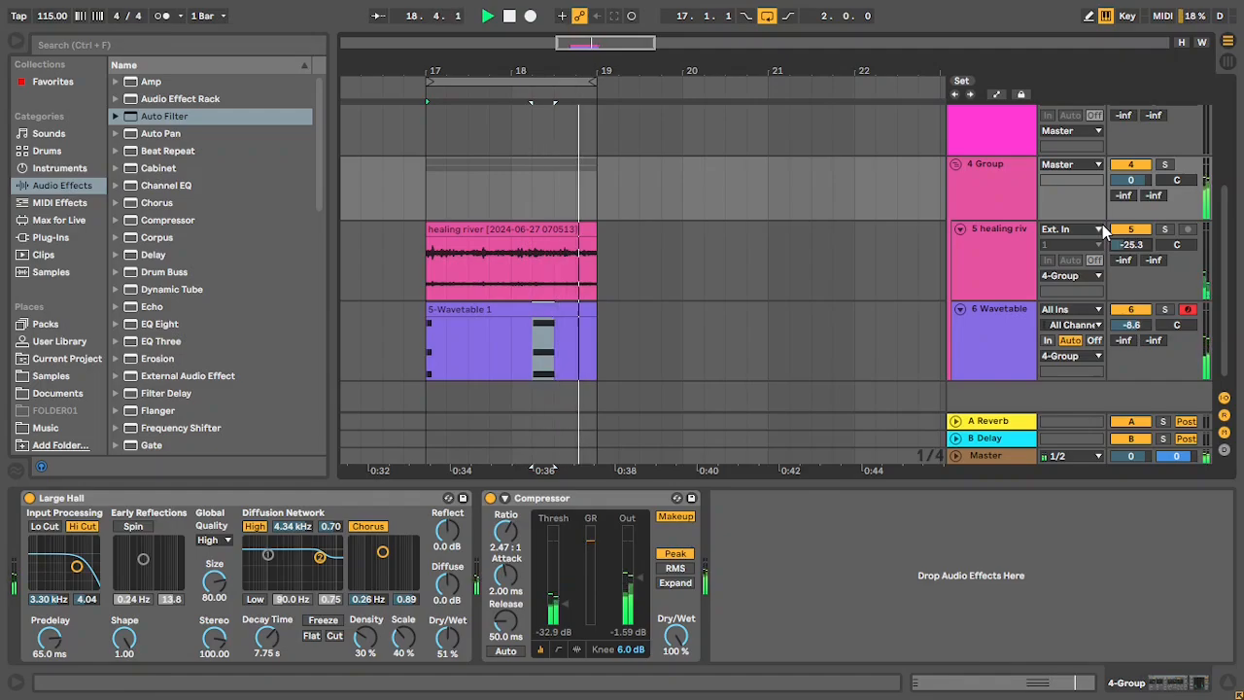
{"action": "key", "text": "Down"}
{"action": "key", "text": "Down"}
{"action": "left_click", "coordinate": [1008, 179]}
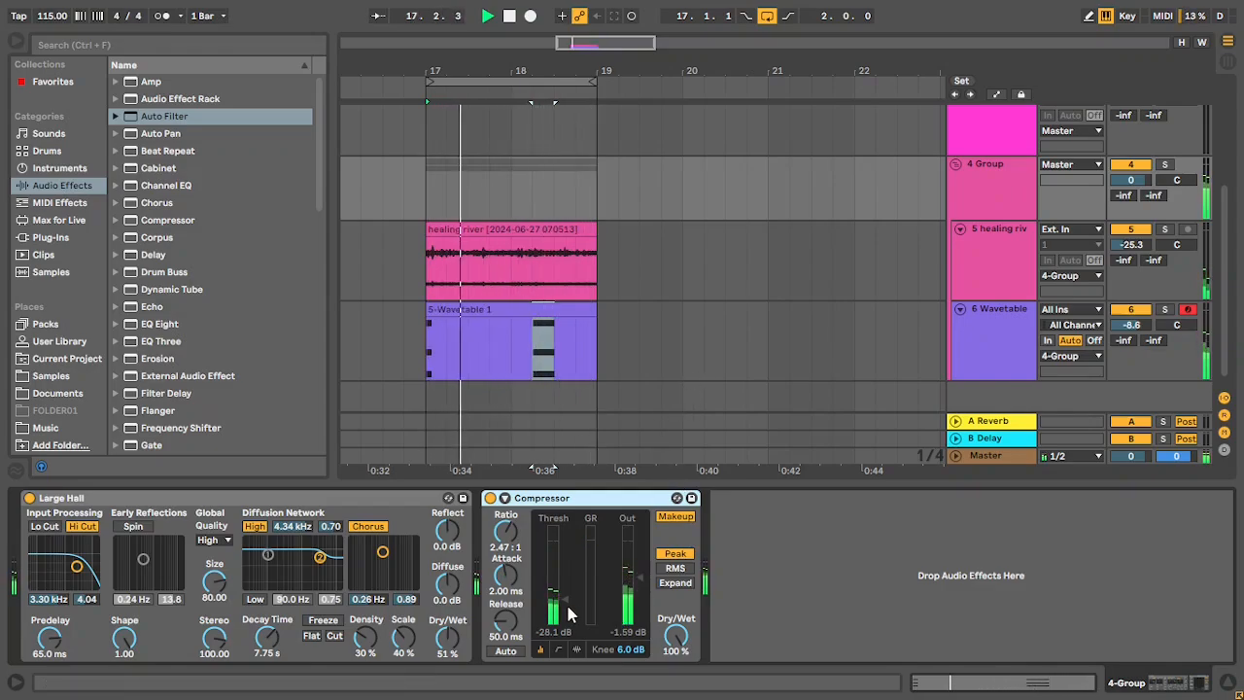
{"action": "left_click_drag", "start_coordinate": [566, 608], "coordinate": [567, 617]}
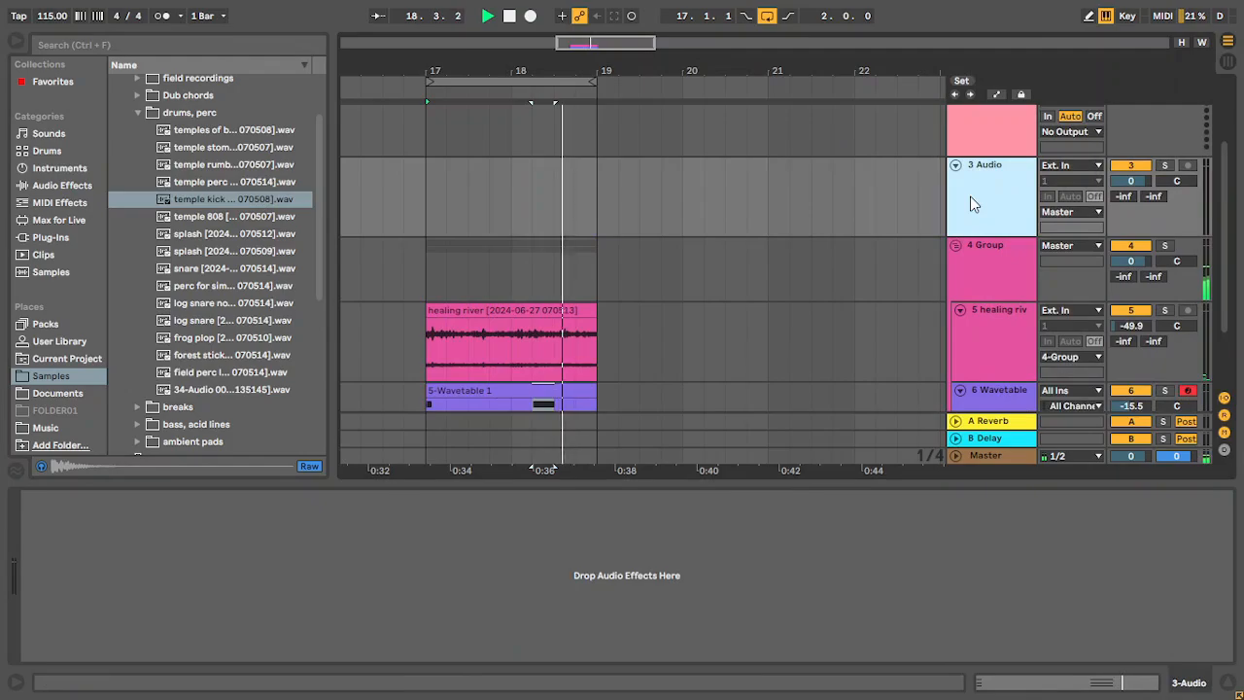
- Duplicate the healing river track and consolidate the duplicate's clip over the two-bar loop from 17.1.1 to 19.1.1
{"action": "key", "text": "ctrl+shift+t"}
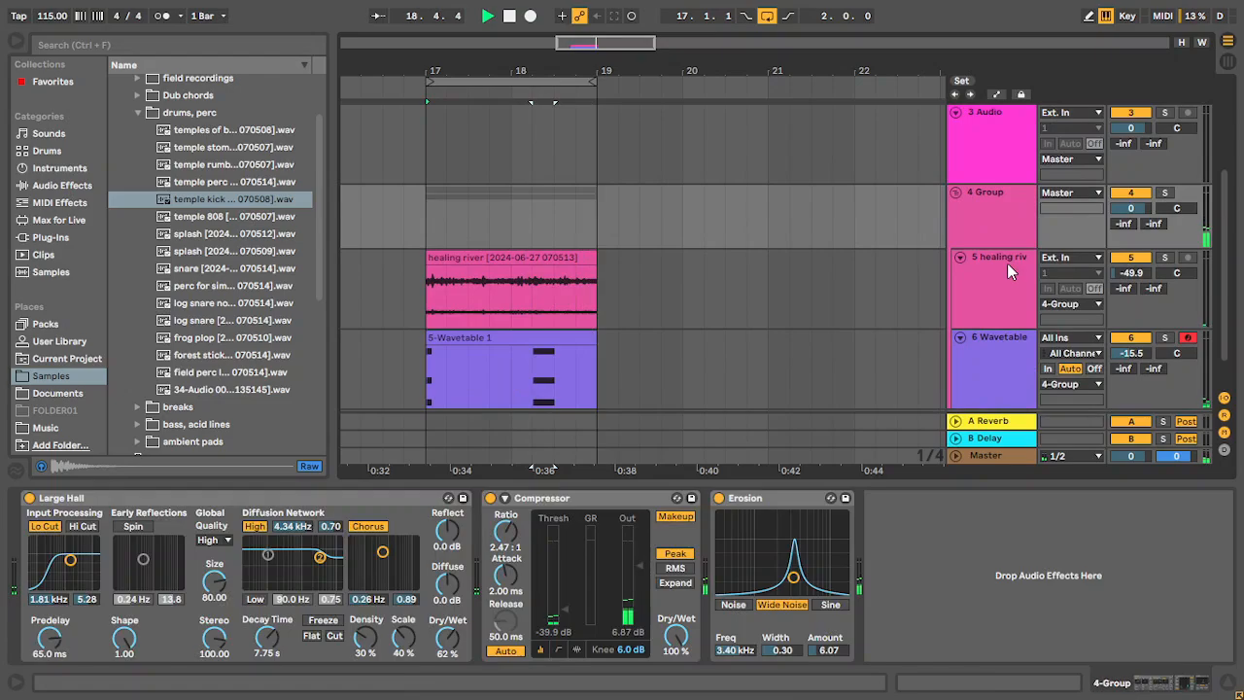
{"action": "left_click", "coordinate": [1005, 271]}
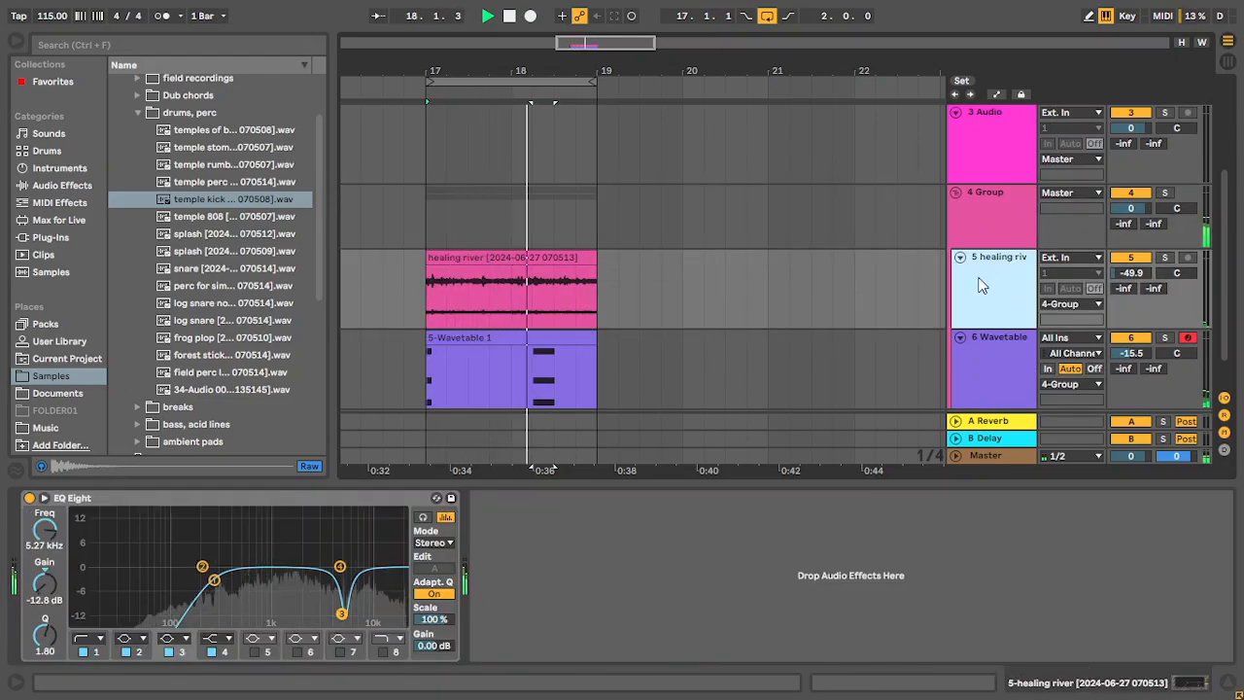
{"action": "key", "text": "ctrl+d"}
{"action": "left_click", "coordinate": [537, 338]}
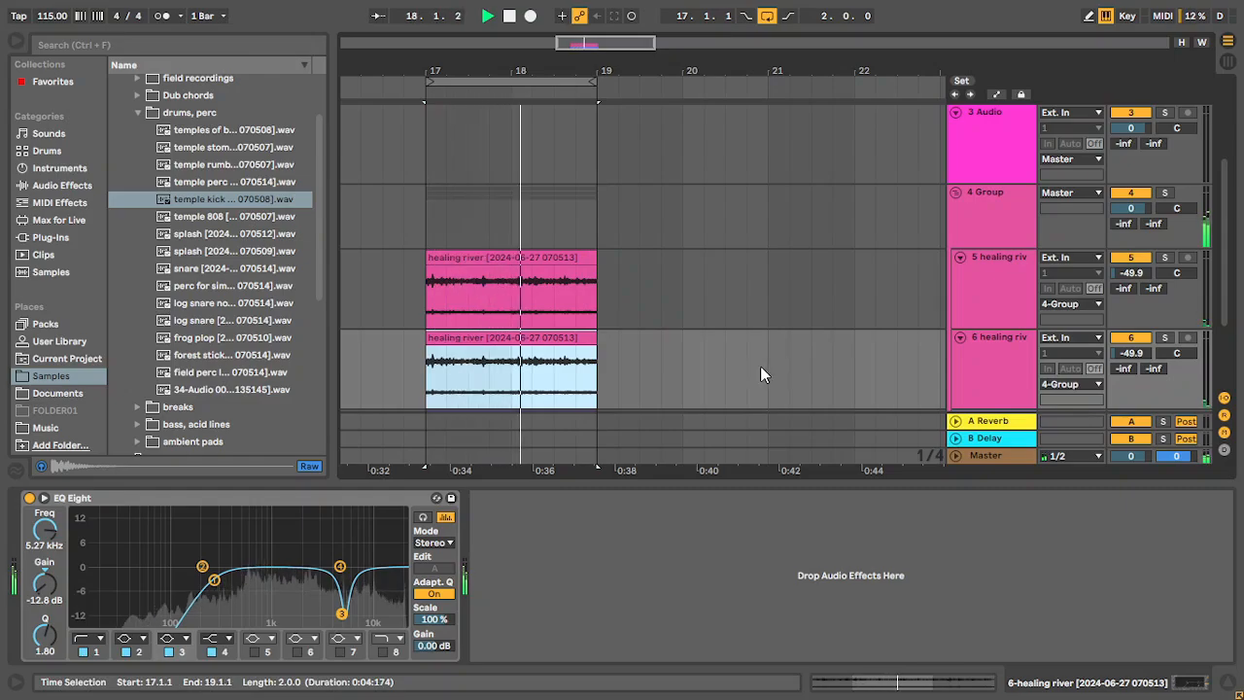
{"action": "key", "text": "r"}
{"action": "left_click", "coordinate": [583, 374]}
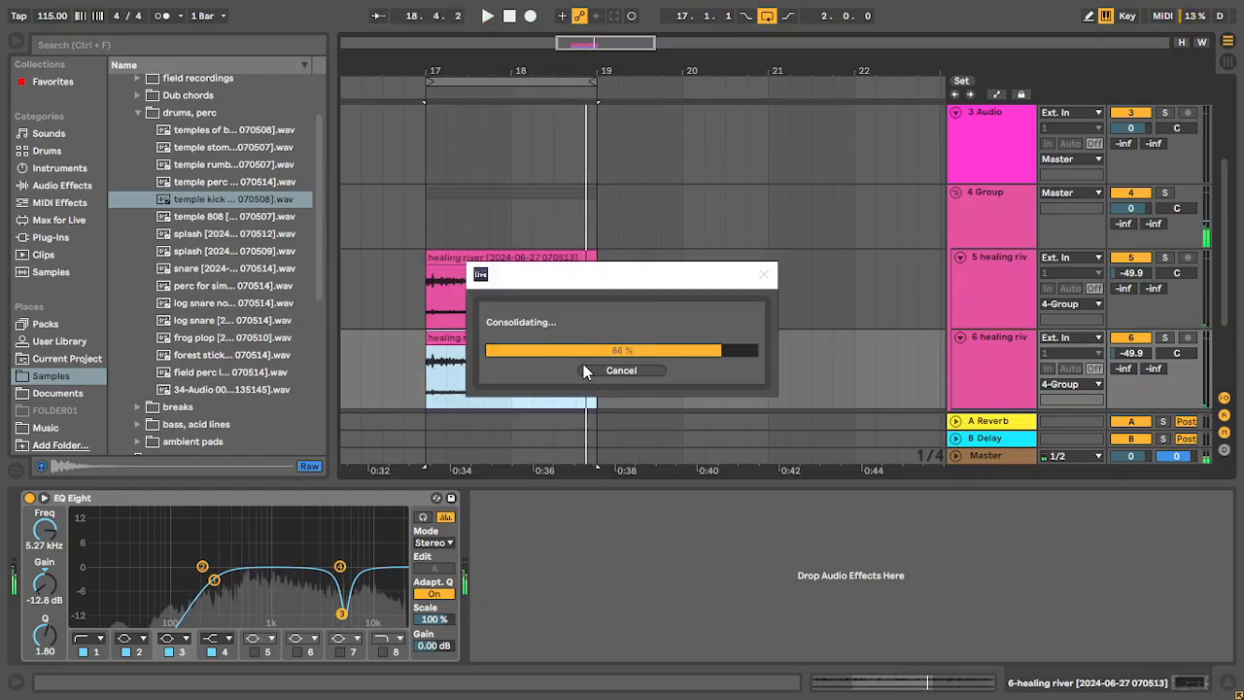
- Set the duplicated river track's volume to -14.2 dB and resume playback
{"action": "double_click", "coordinate": [561, 338]}
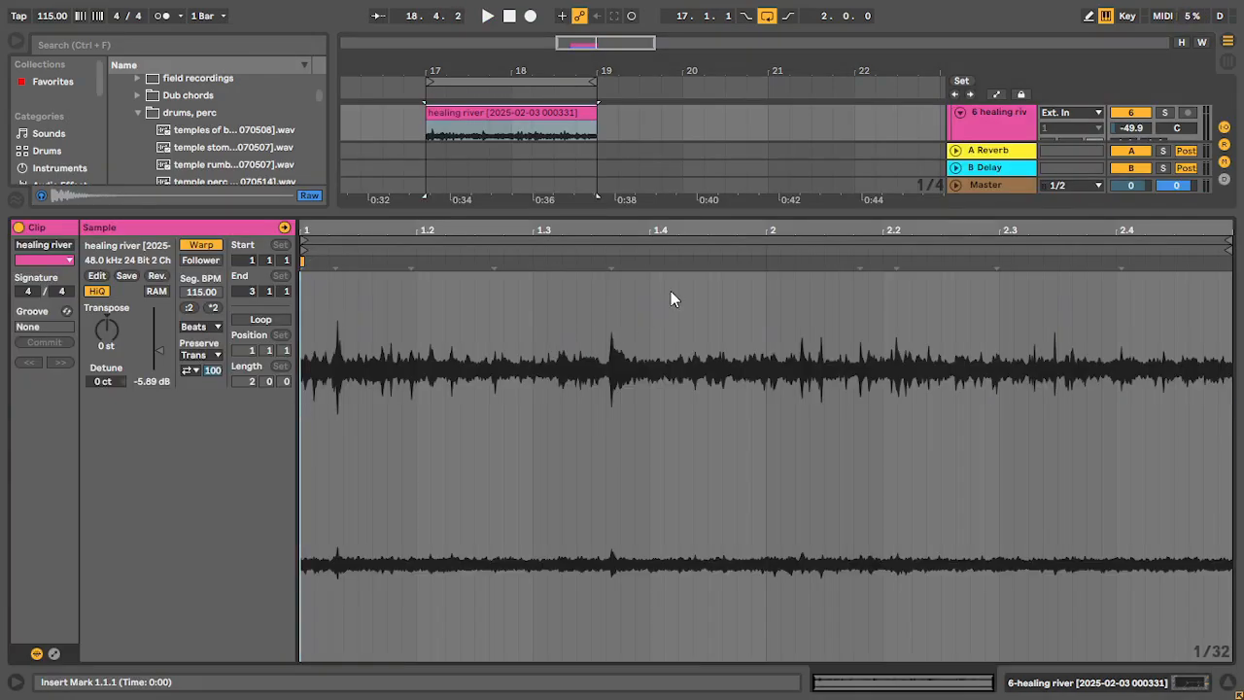
{"action": "key", "text": "shift+Tab"}
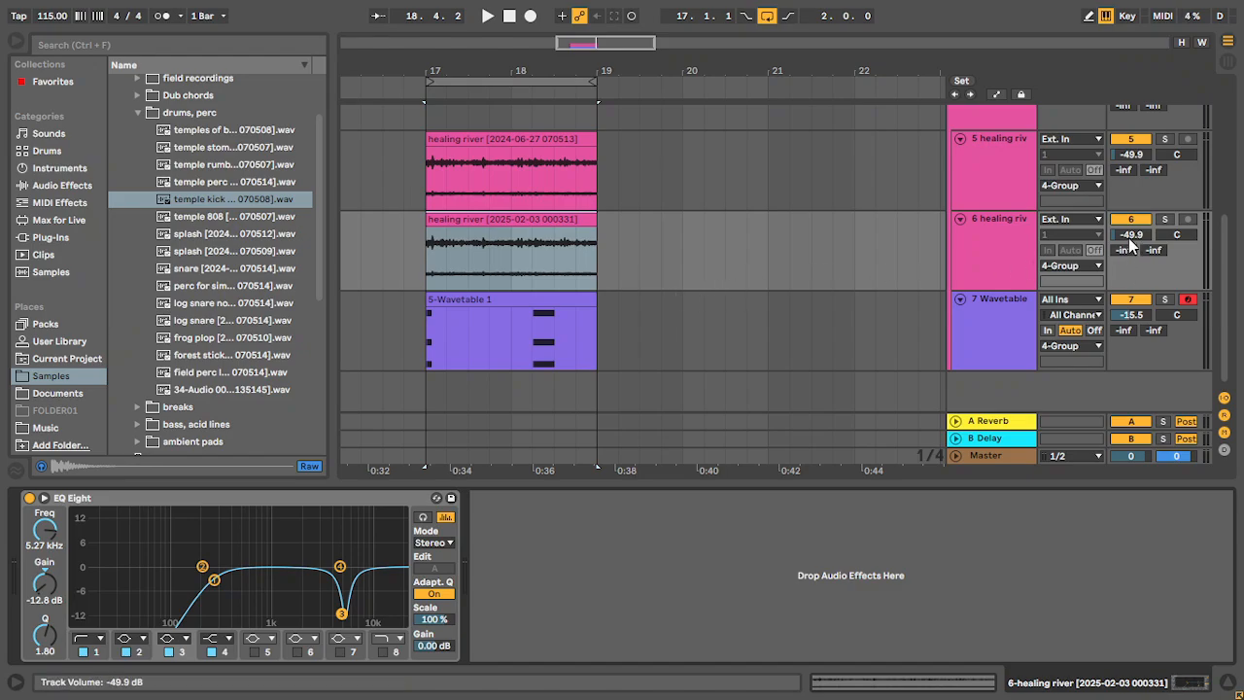
{"action": "left_click_drag", "start_coordinate": [1129, 238], "coordinate": [1129, 185]}
{"action": "key", "text": "space"}
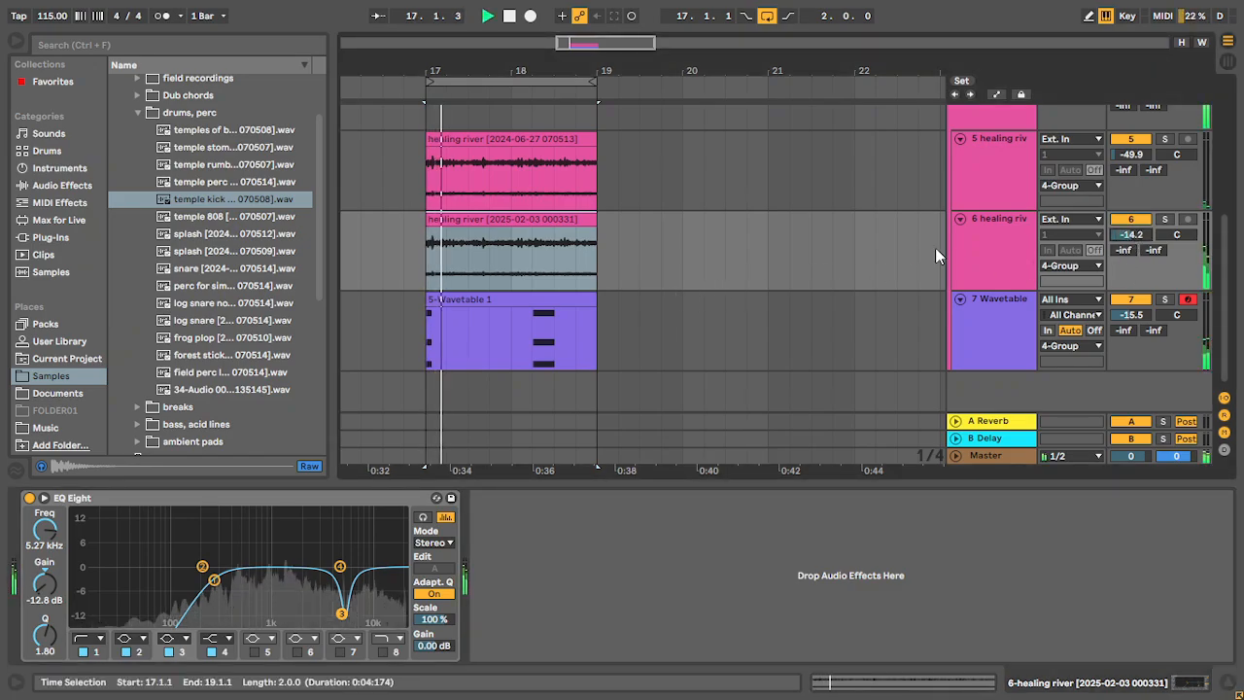
- In the duplicated river clip's Beats warp settings, turn transient looping off and set the transient envelope to 17
{"action": "double_click", "coordinate": [568, 236]}
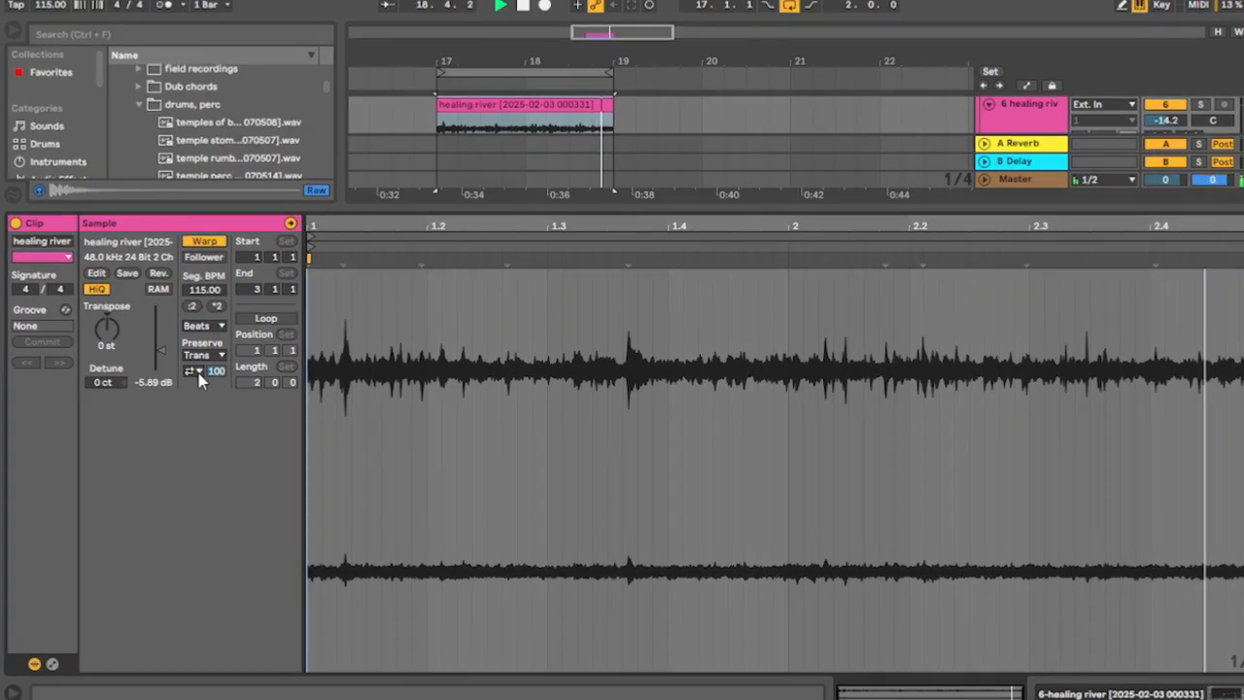
{"action": "left_click", "coordinate": [193, 370]}
{"action": "left_click", "coordinate": [194, 385]}
{"action": "left_click_drag", "start_coordinate": [213, 370], "coordinate": [213, 375]}
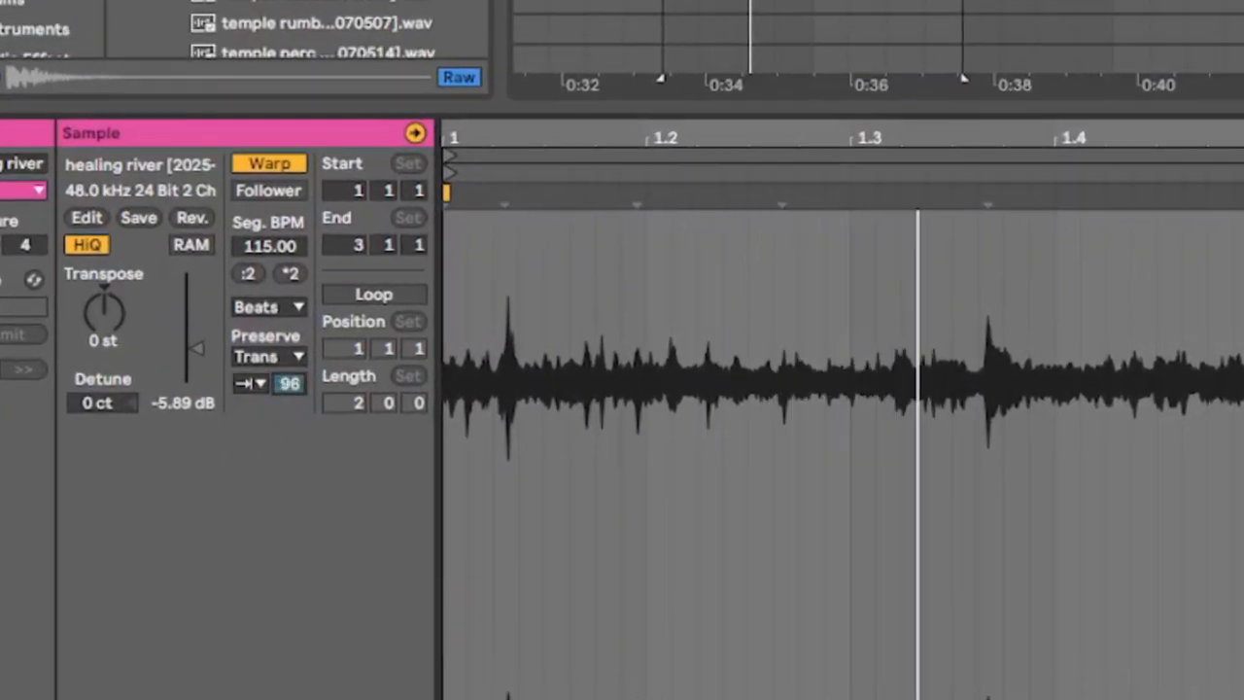
{"action": "left_click_drag", "start_coordinate": [289, 383], "coordinate": [288, 428]}
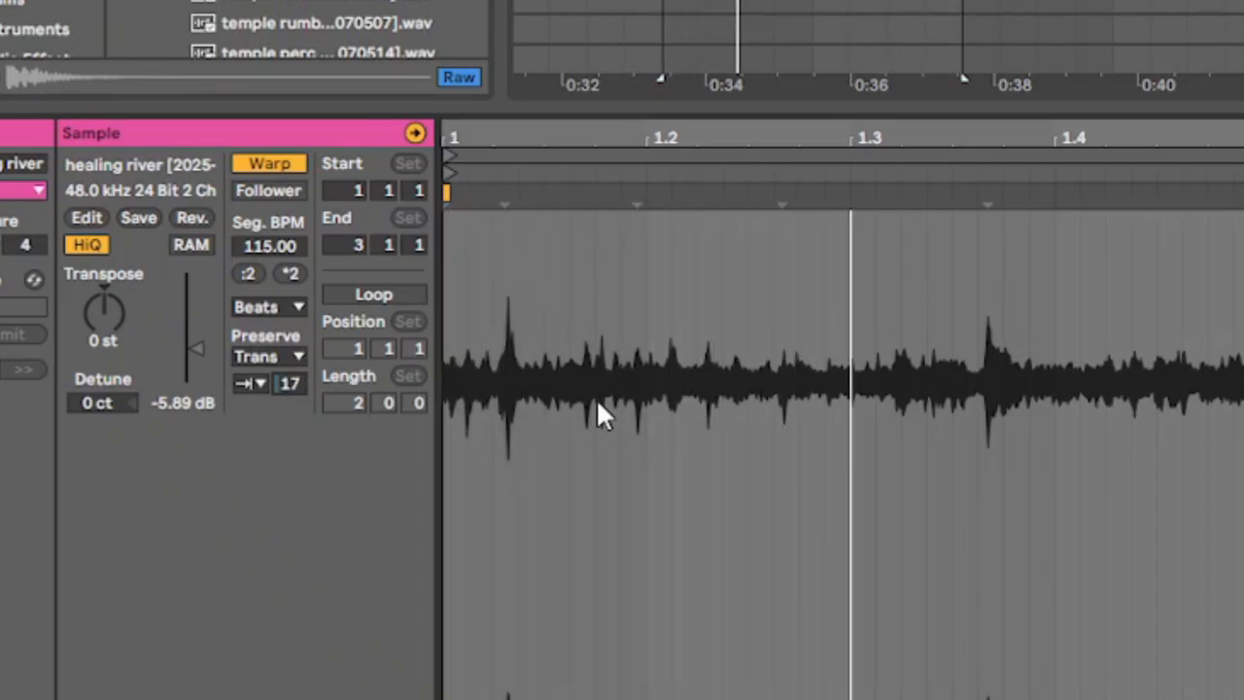
{"action": "key", "text": "ctrl+alt+l"}
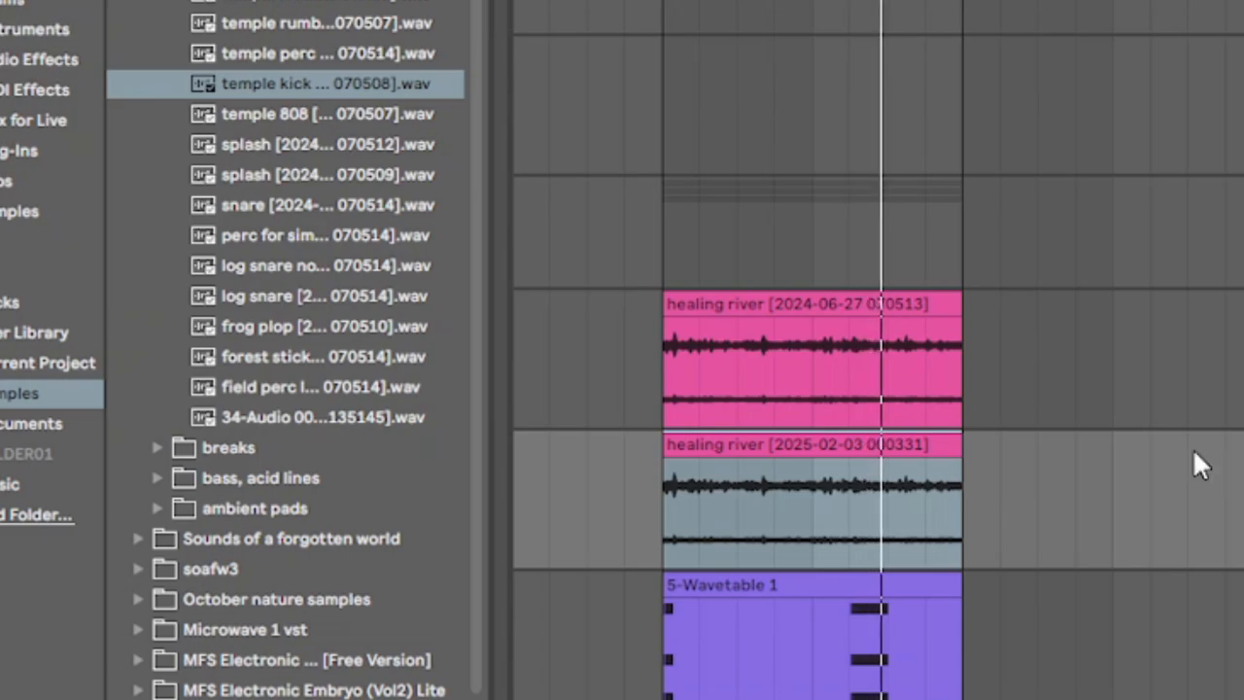
- Move the duplicated river track out of the group to sit above it, and set its volume to -7.1 dB
{"action": "left_click_drag", "start_coordinate": [1239, 291], "coordinate": [1239, 180]}
{"action": "left_click", "coordinate": [779, 201]}
{"action": "double_click", "coordinate": [779, 201]}
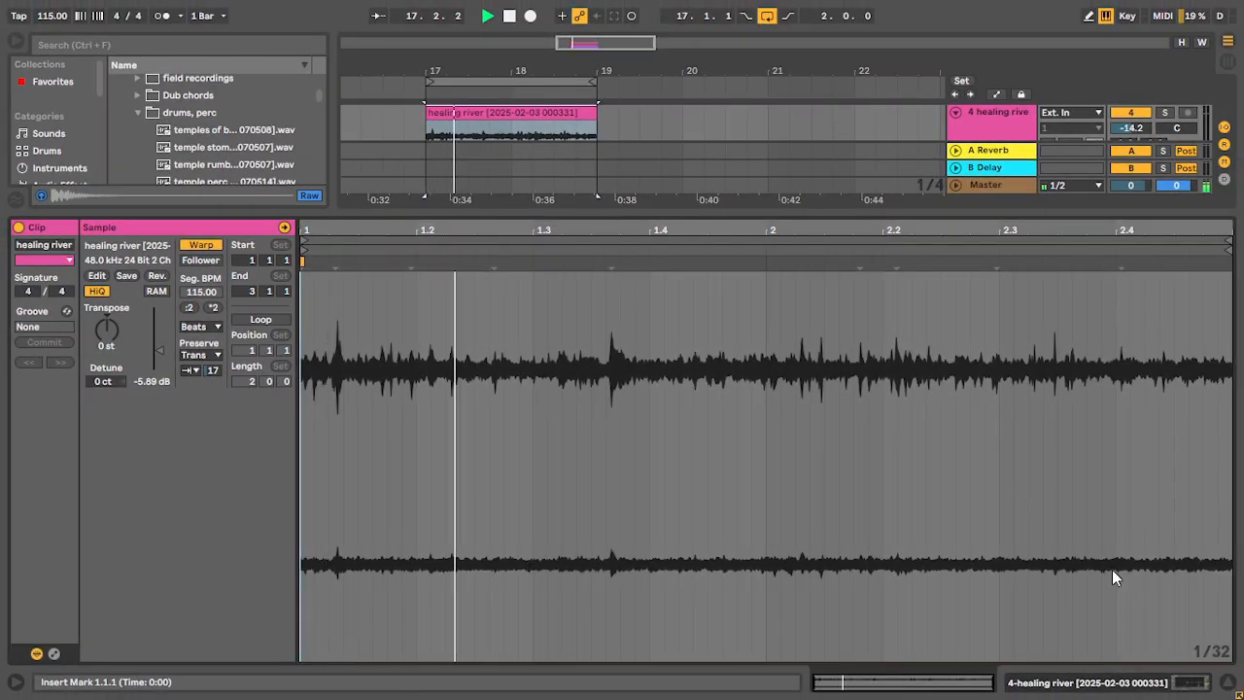
{"action": "key", "text": "shift+Tab"}
{"action": "left_click_drag", "start_coordinate": [1124, 129], "coordinate": [1123, 114]}
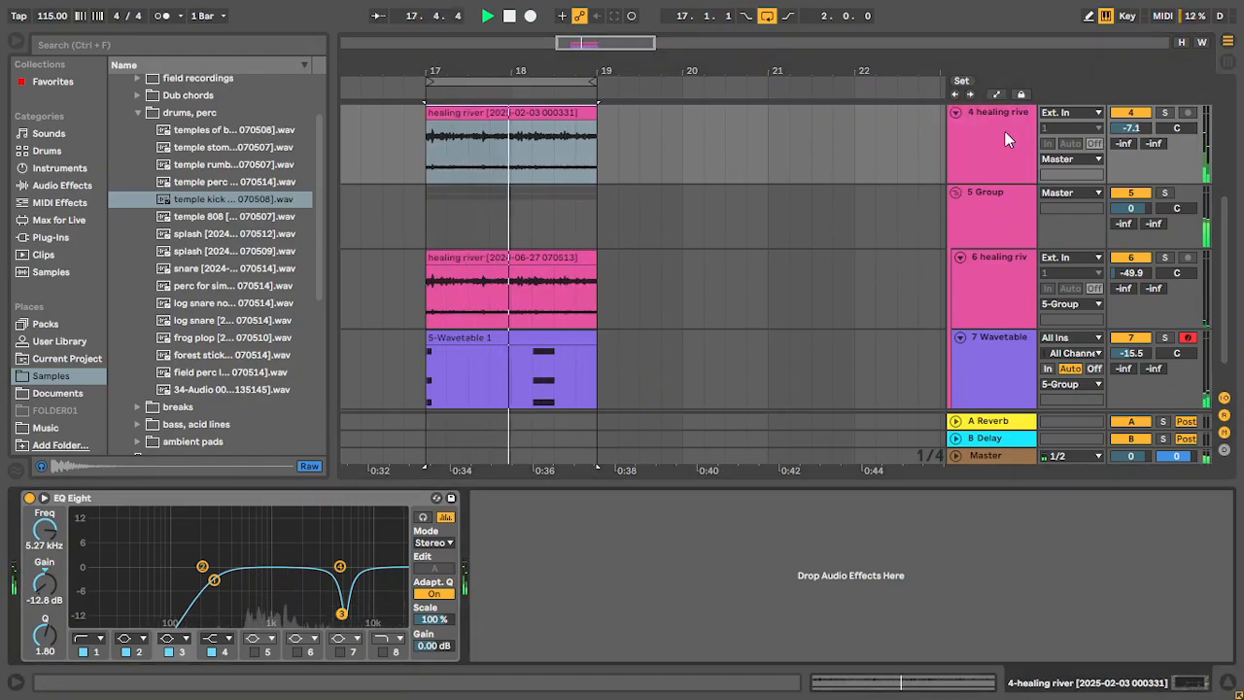
- Set a fixed 1/16 grid in the consolidated river clip and warp its first transients to 1.1.3, 1.2 and 1.2.4
{"action": "double_click", "coordinate": [562, 139]}
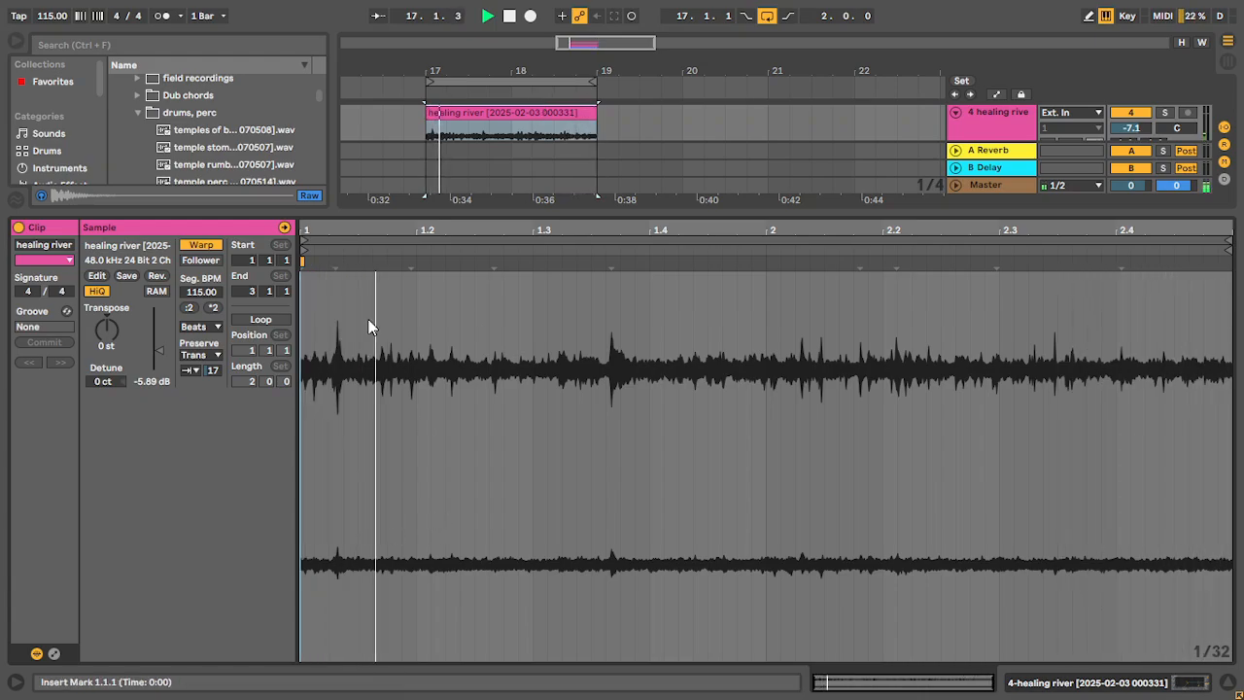
{"action": "right_click", "coordinate": [349, 262]}
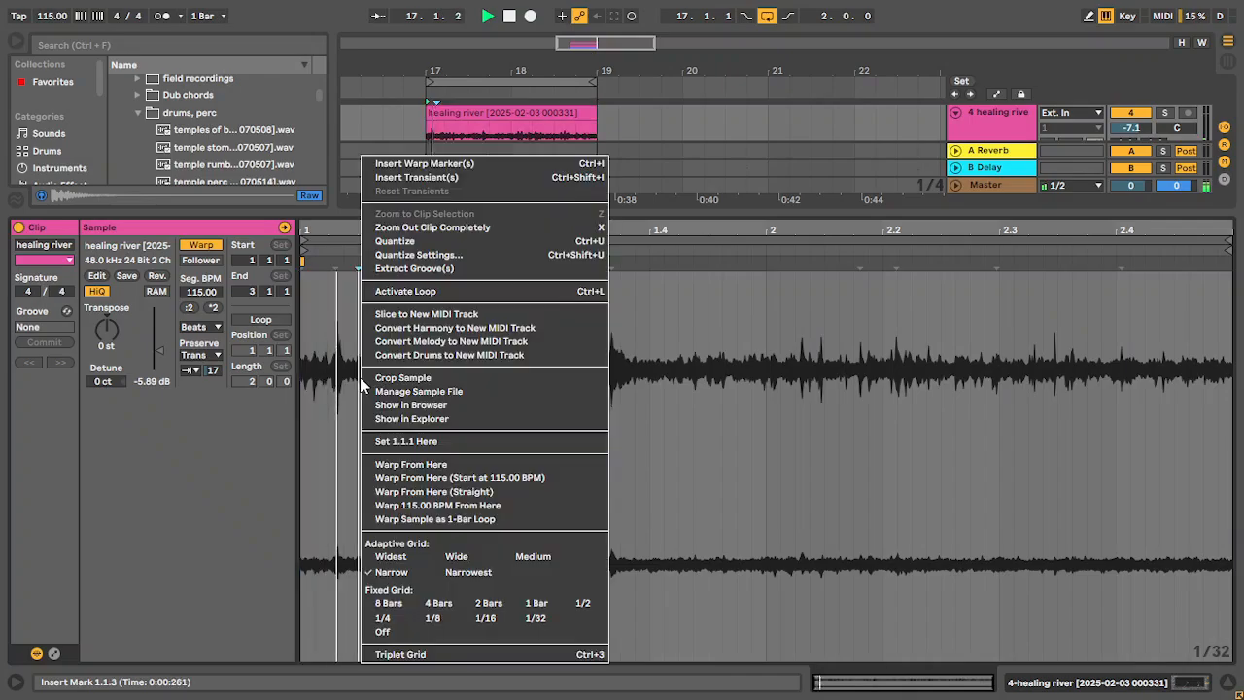
{"action": "left_click", "coordinate": [477, 616]}
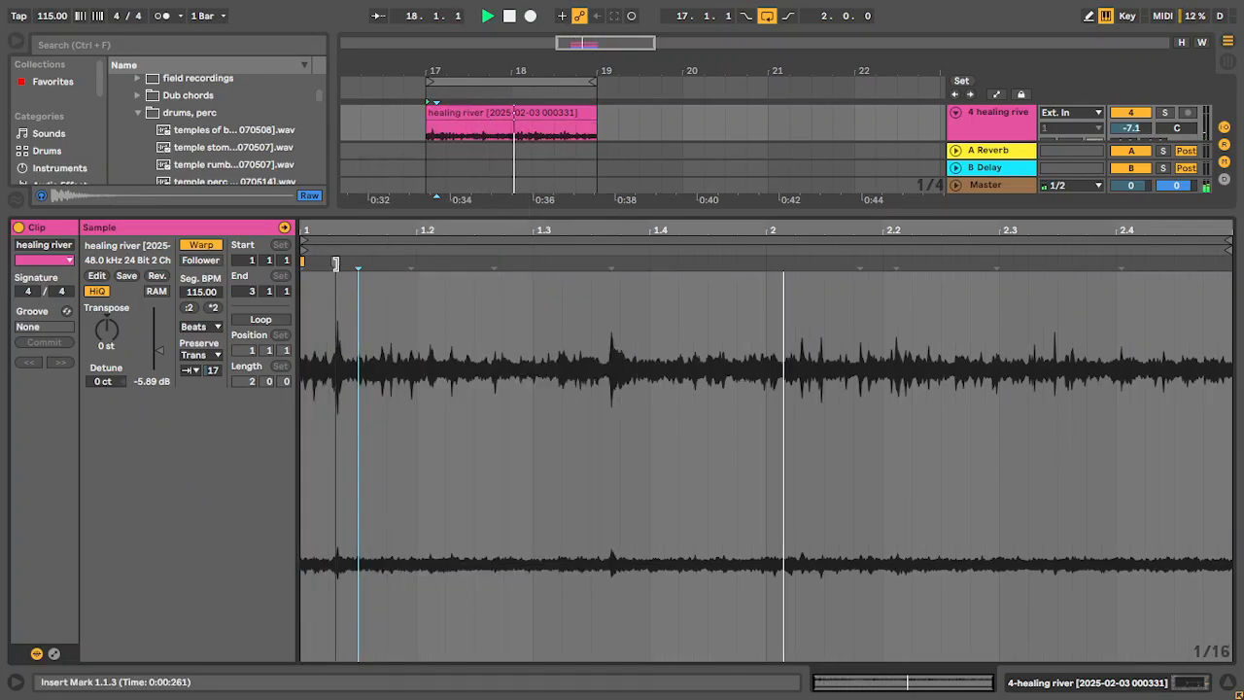
{"action": "left_click_drag", "start_coordinate": [336, 263], "coordinate": [416, 262]}
{"action": "mouse_move", "coordinate": [501, 262]}
{"action": "left_mouse_down"}
{"action": "mouse_move", "coordinate": [478, 263]}
{"action": "mouse_move", "coordinate": [504, 262]}
{"action": "left_mouse_up"}
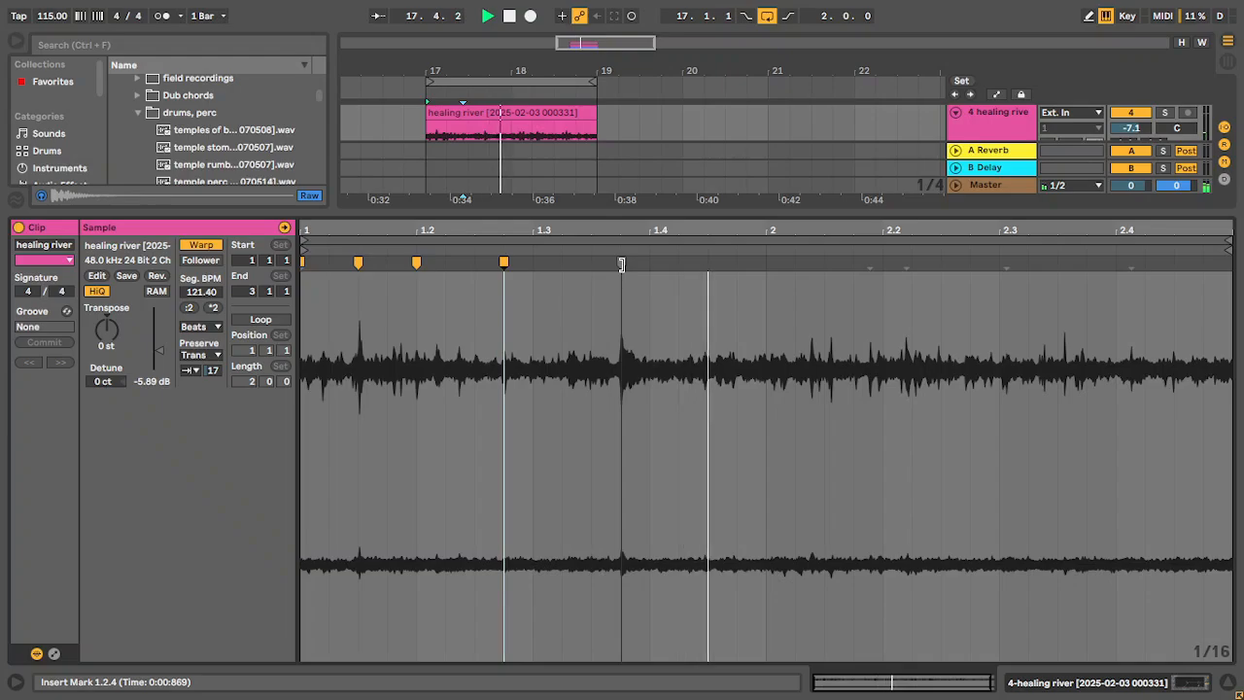
- Warp the next transients of the river clip to 1.3.3 and 1.4.3, and pull the one after them slightly earlier
{"action": "left_click_drag", "start_coordinate": [616, 266], "coordinate": [590, 270]}
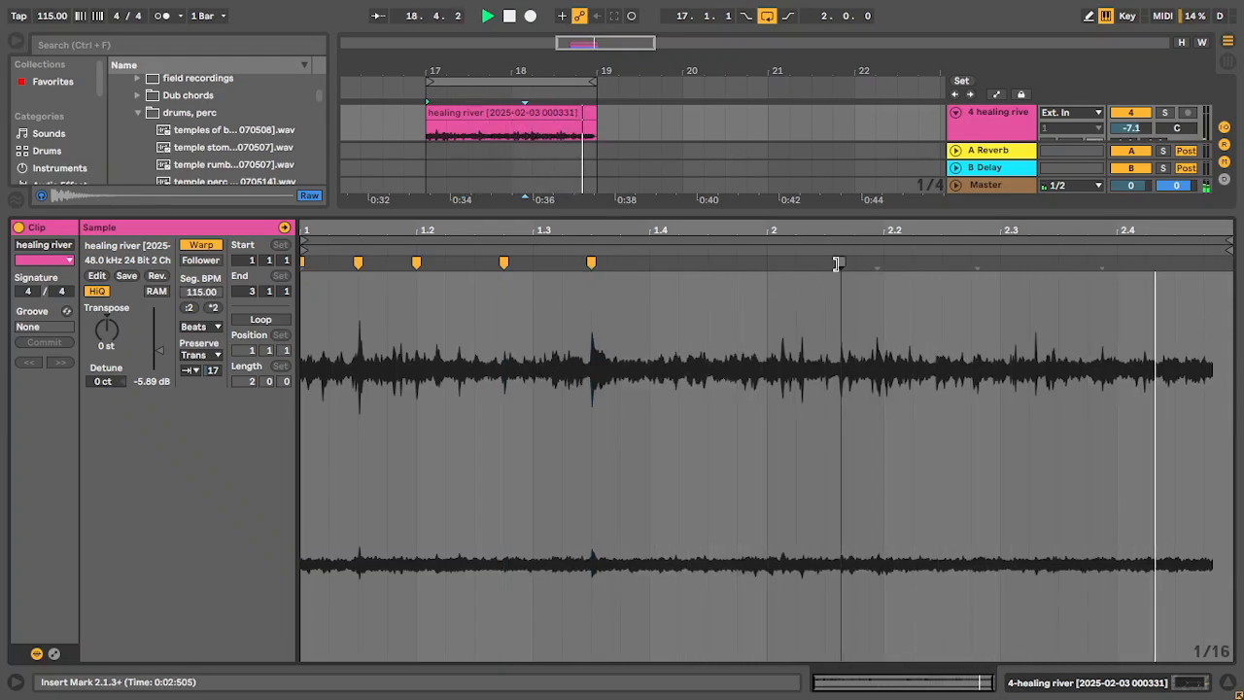
{"action": "left_click_drag", "start_coordinate": [836, 264], "coordinate": [719, 284]}
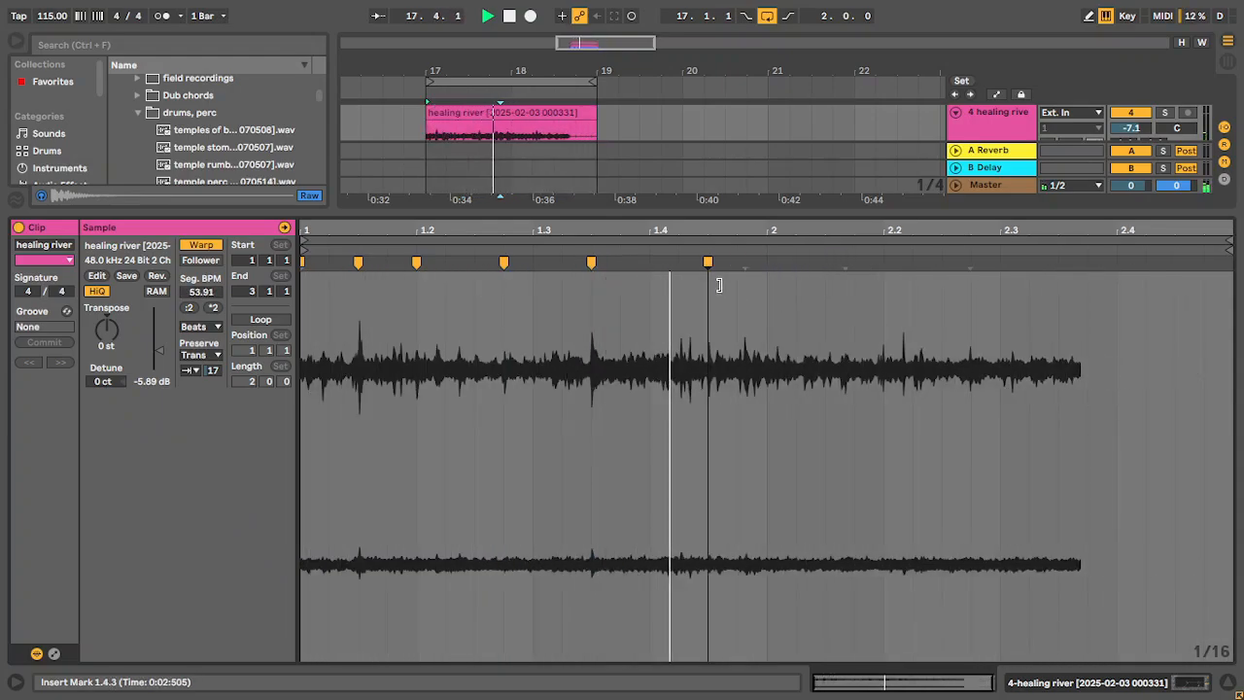
{"action": "mouse_move", "coordinate": [745, 264]}
{"action": "left_mouse_down"}
{"action": "mouse_move", "coordinate": [765, 268]}
{"action": "mouse_move", "coordinate": [739, 273]}
{"action": "left_mouse_up"}
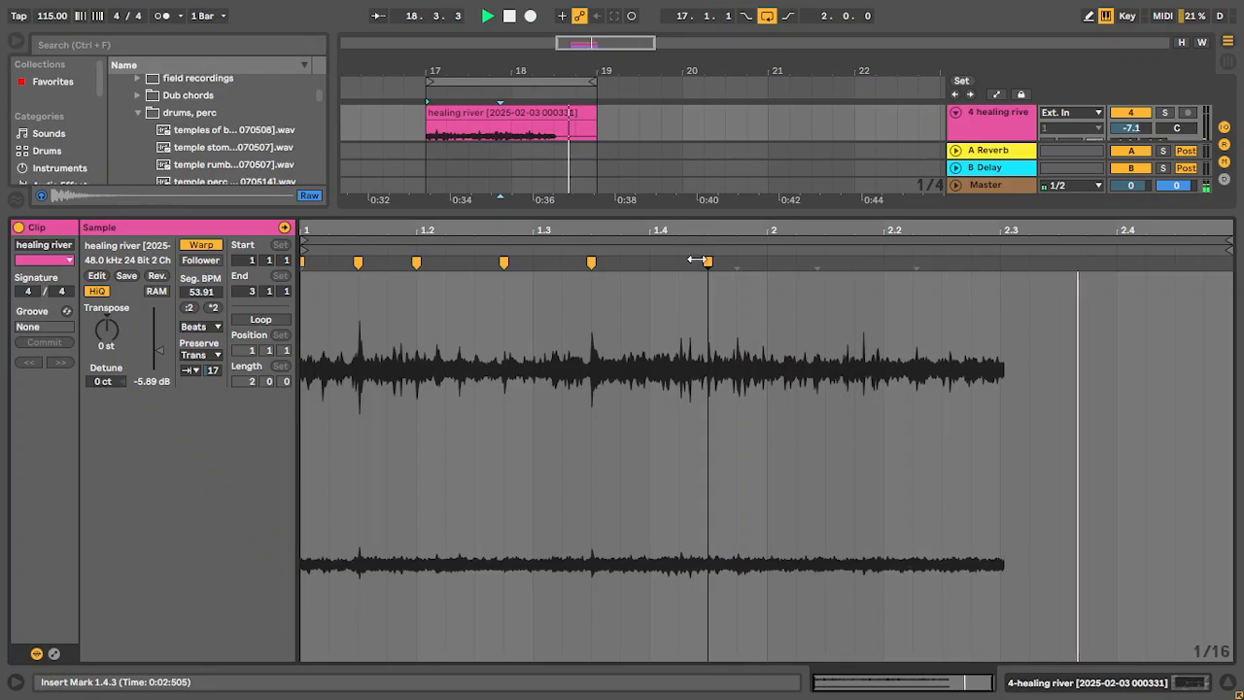
- Warp the last transient of the river clip to 1.4.2 and loop the clip's first bar, from 1.1.1 to 2.1.1
{"action": "mouse_move", "coordinate": [708, 263]}
{"action": "left_mouse_down"}
{"action": "mouse_move", "coordinate": [680, 265]}
{"action": "mouse_move", "coordinate": [760, 261]}
{"action": "mouse_move", "coordinate": [691, 316]}
{"action": "mouse_move", "coordinate": [304, 339]}
{"action": "left_mouse_up"}
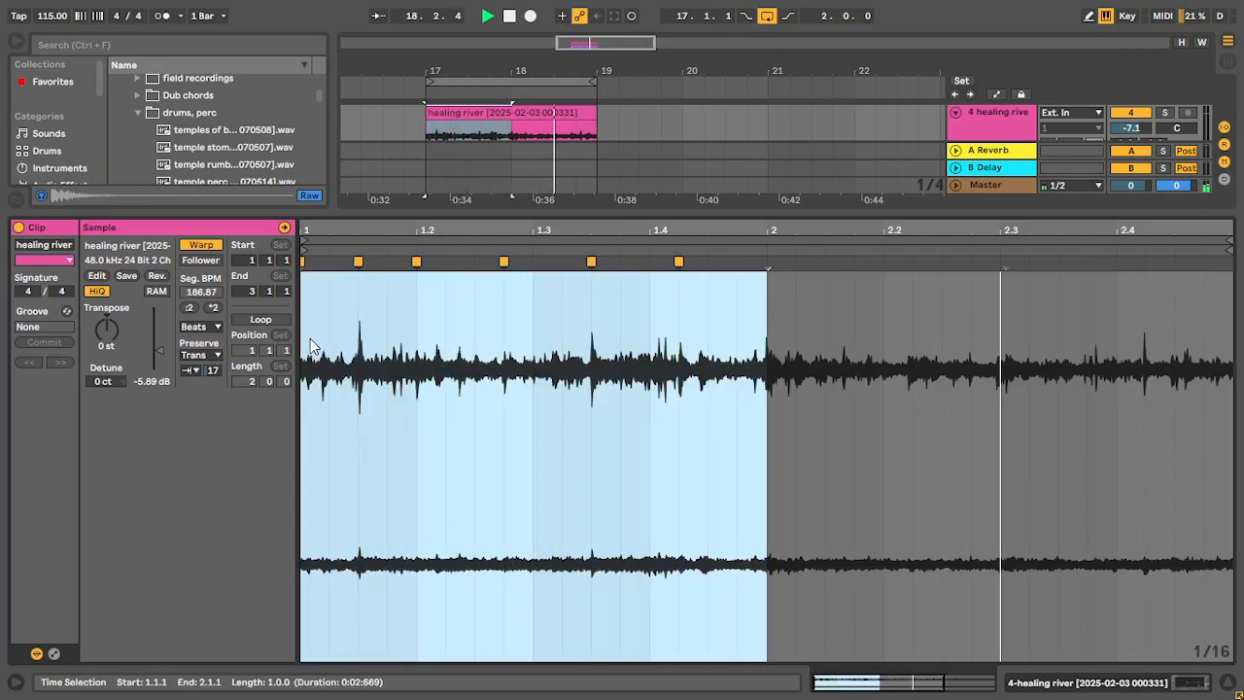
{"action": "key", "text": "ctrl+l"}
{"action": "key", "text": "shift+Tab"}
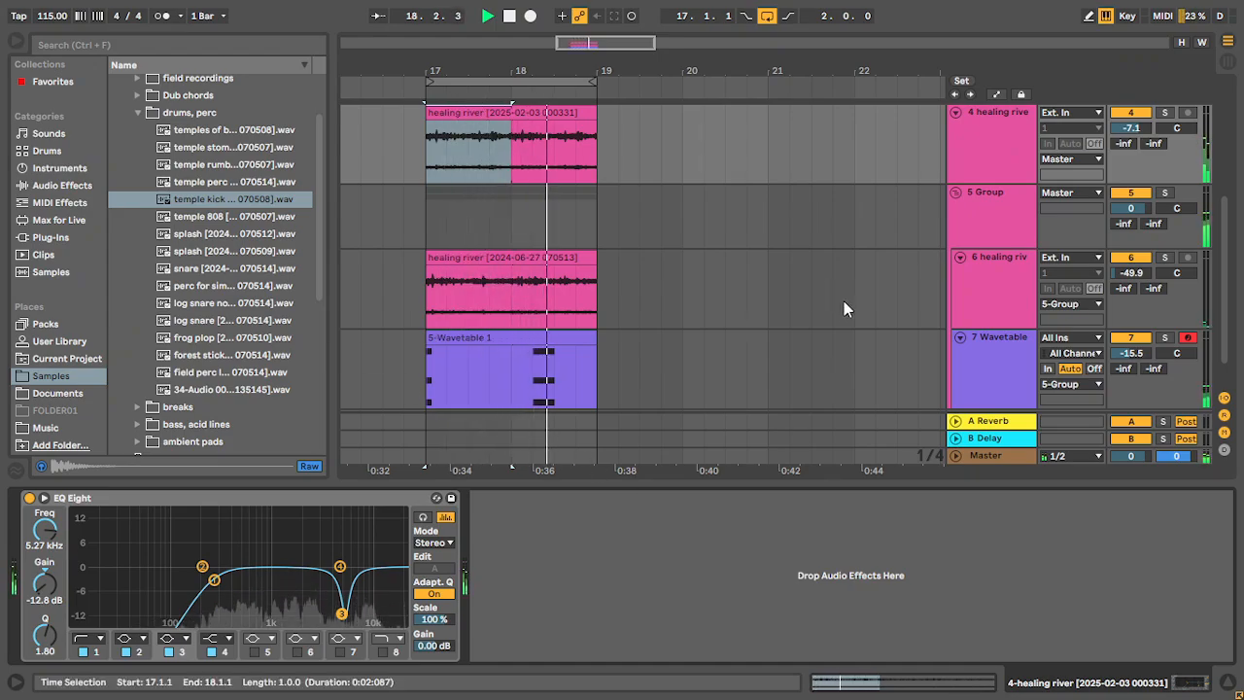
- Switch band 1 of the river layer's EQ Eight to the steeper low cut at 267 Hz, and set the track volume to -17.6 dB
{"action": "left_click", "coordinate": [1017, 265]}
{"action": "left_click", "coordinate": [1003, 137]}
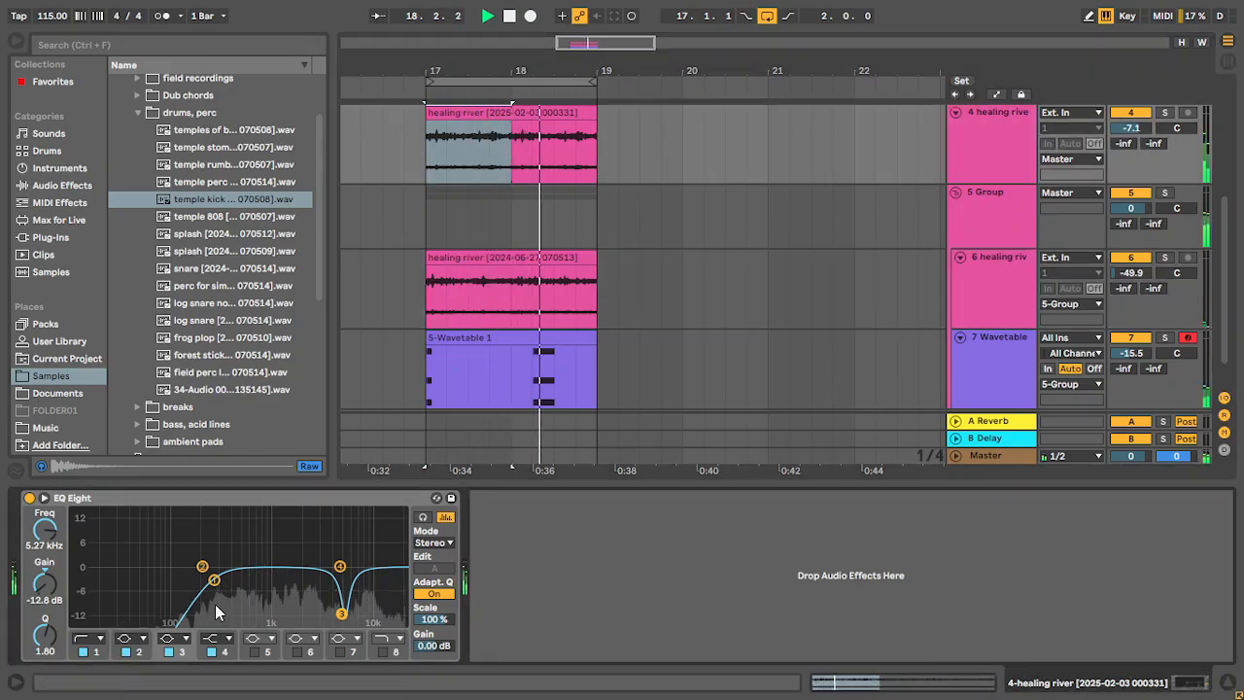
{"action": "left_click", "coordinate": [97, 645]}
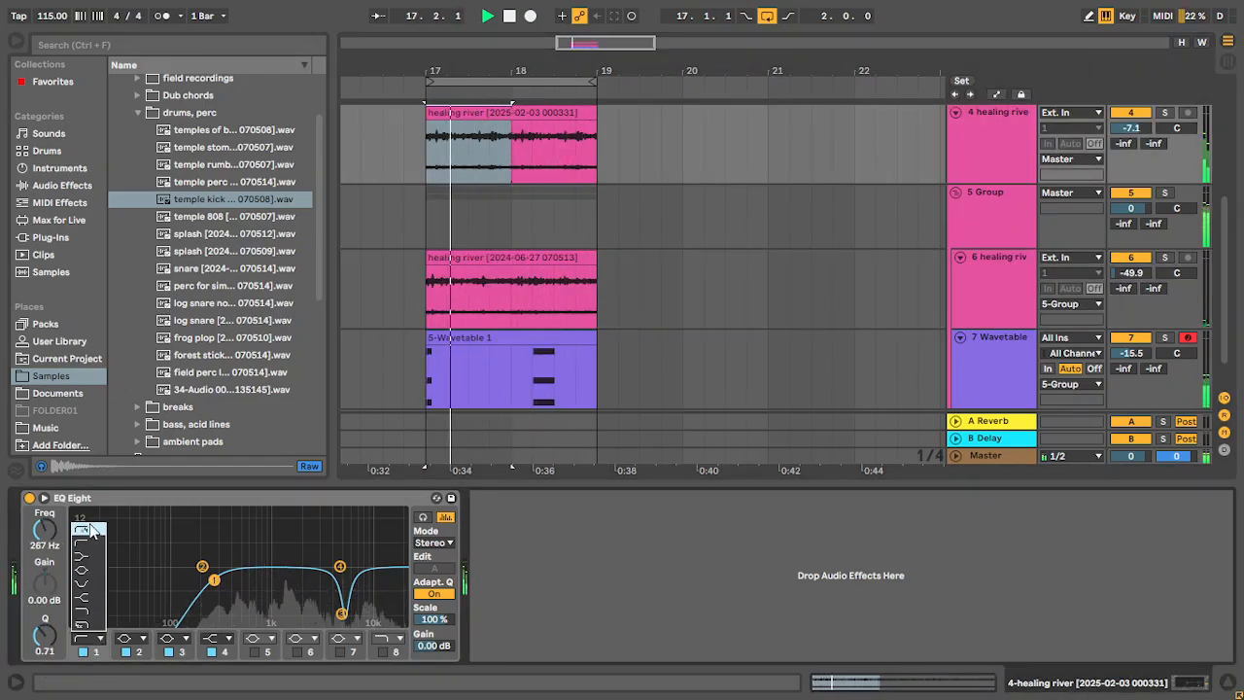
{"action": "left_click", "coordinate": [89, 529]}
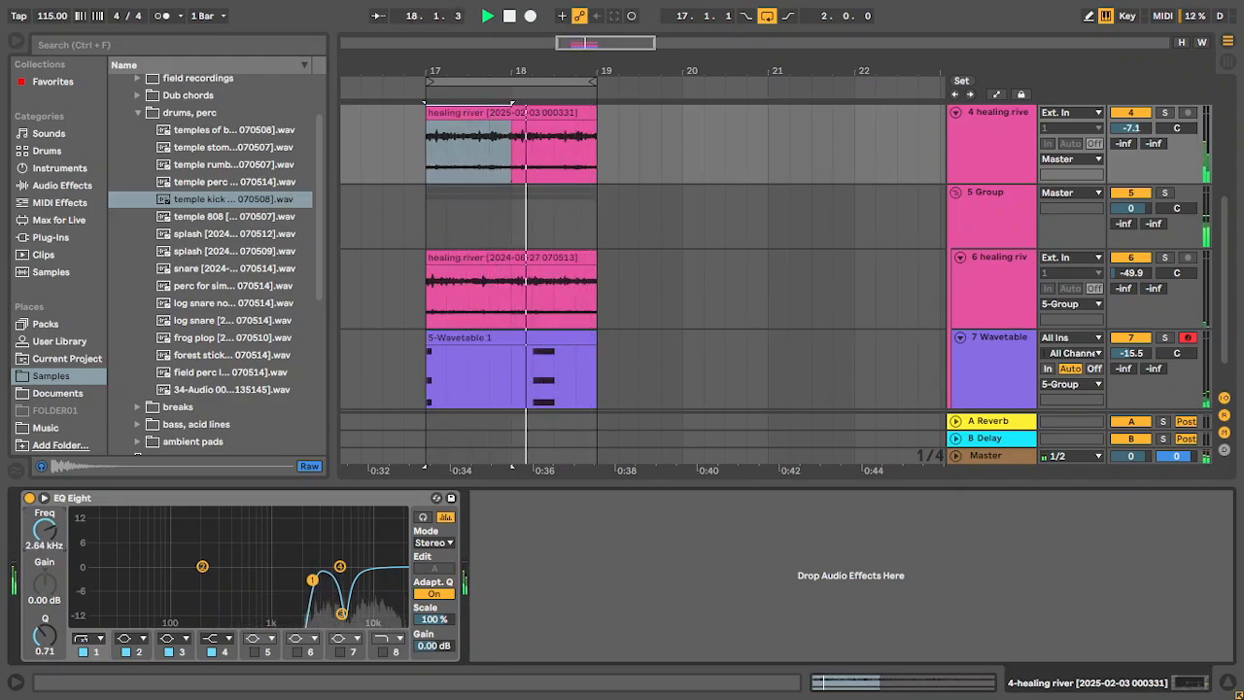
{"action": "left_click_drag", "start_coordinate": [51, 539], "coordinate": [50, 598]}
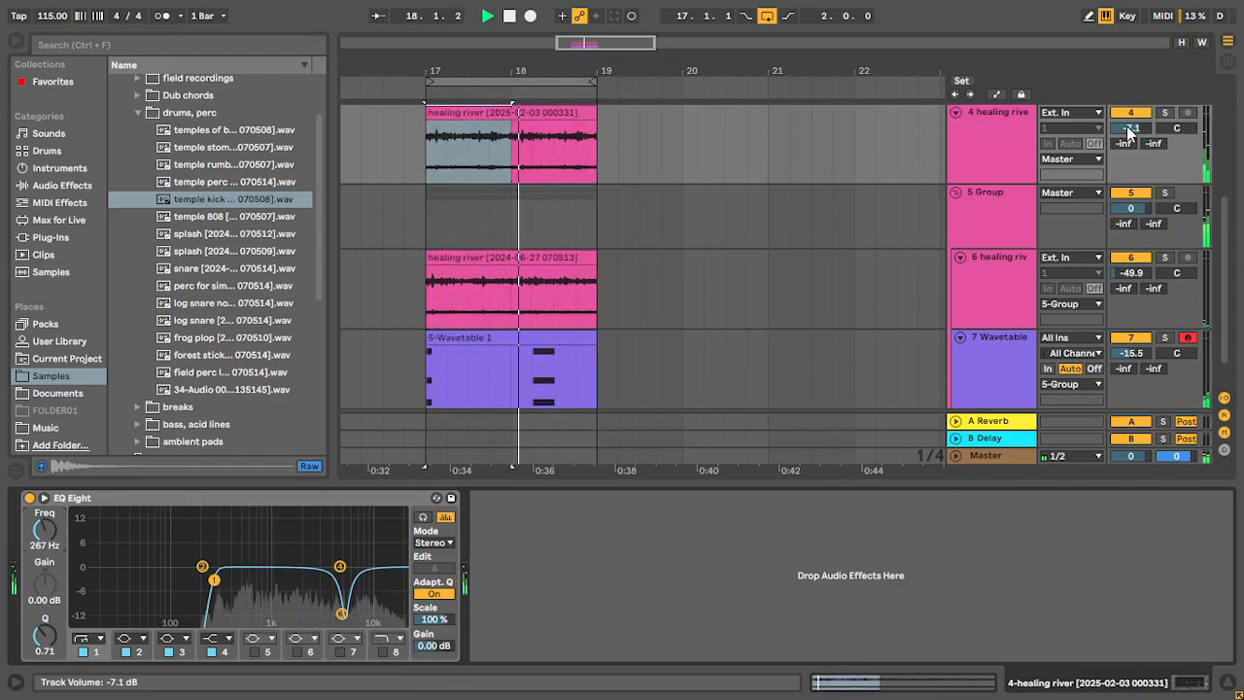
{"action": "left_click_drag", "start_coordinate": [1129, 132], "coordinate": [1129, 145]}
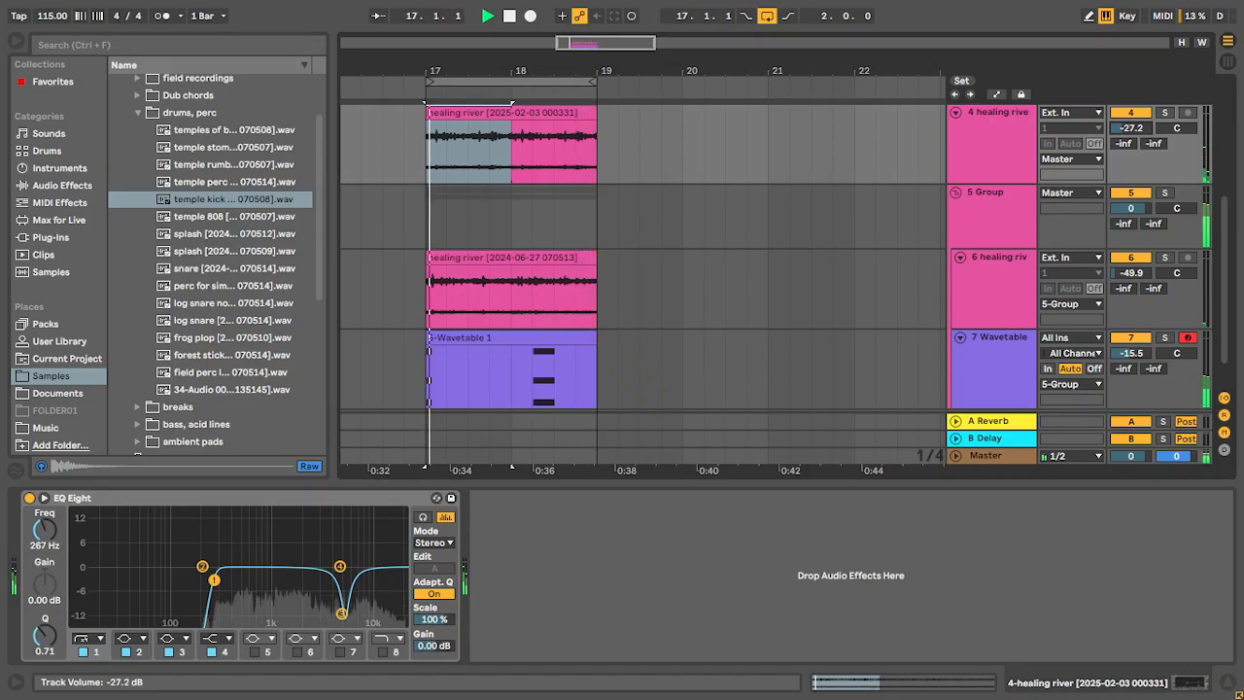
{"action": "left_click", "coordinate": [990, 136]}
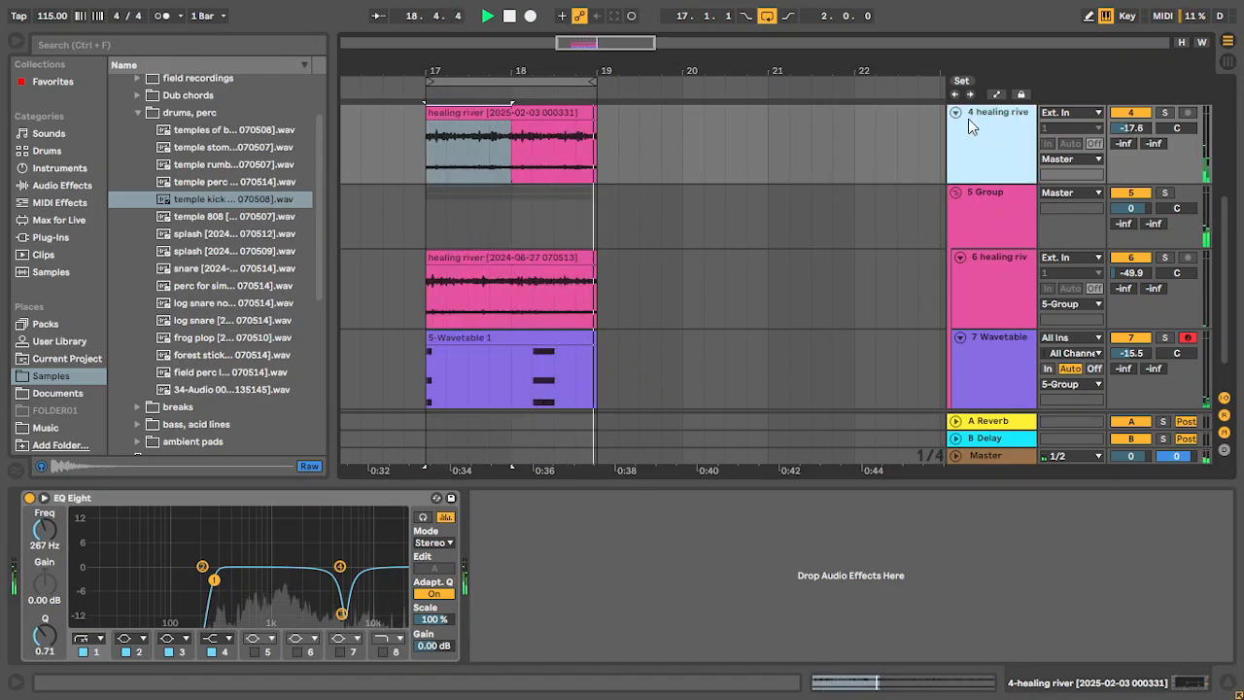
- Audition the drum and percussion samples, and load the temple perc loop into Simpler on a new MIDI track below the top river track
{"action": "left_click", "coordinate": [209, 205]}
{"action": "left_click", "coordinate": [206, 357]}
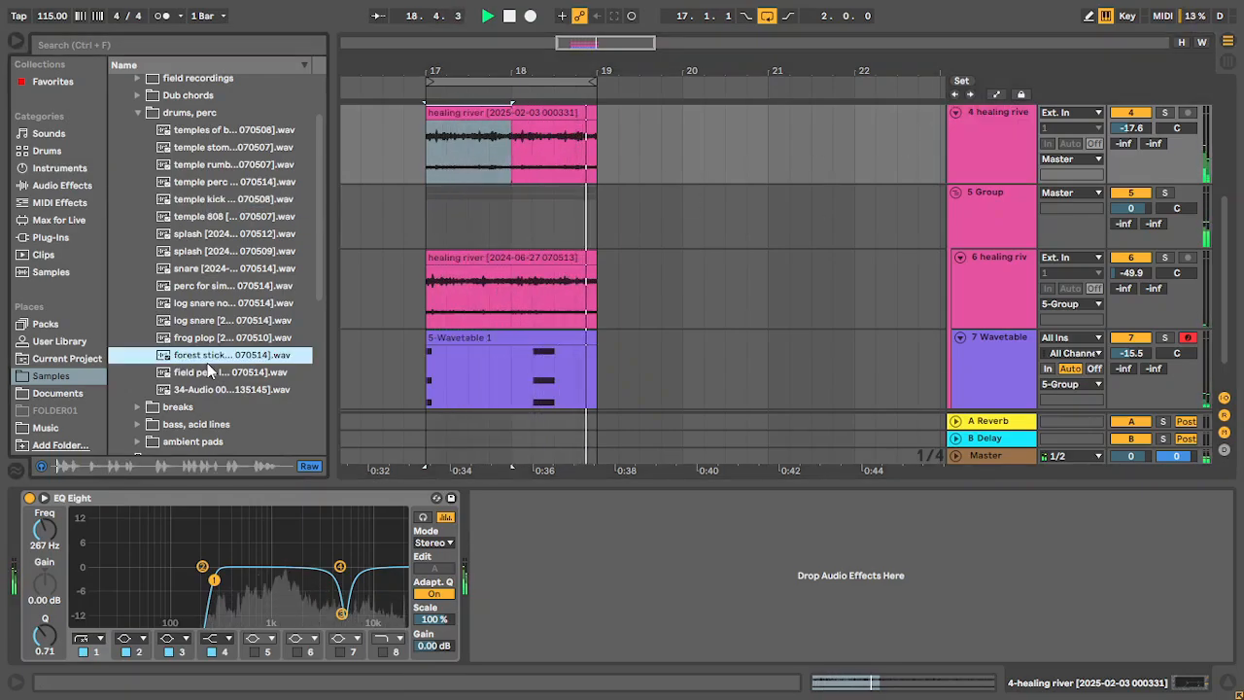
{"action": "left_click", "coordinate": [194, 129]}
{"action": "left_click", "coordinate": [209, 147]}
{"action": "left_click", "coordinate": [213, 165]}
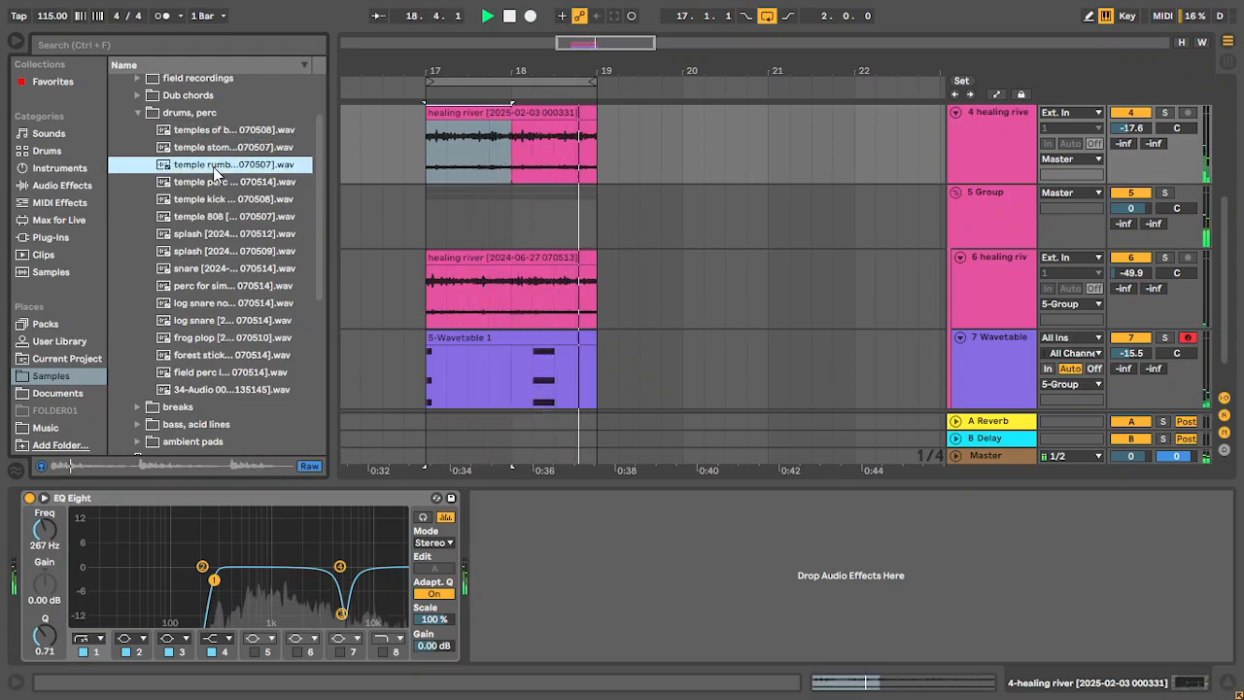
{"action": "left_click", "coordinate": [222, 183]}
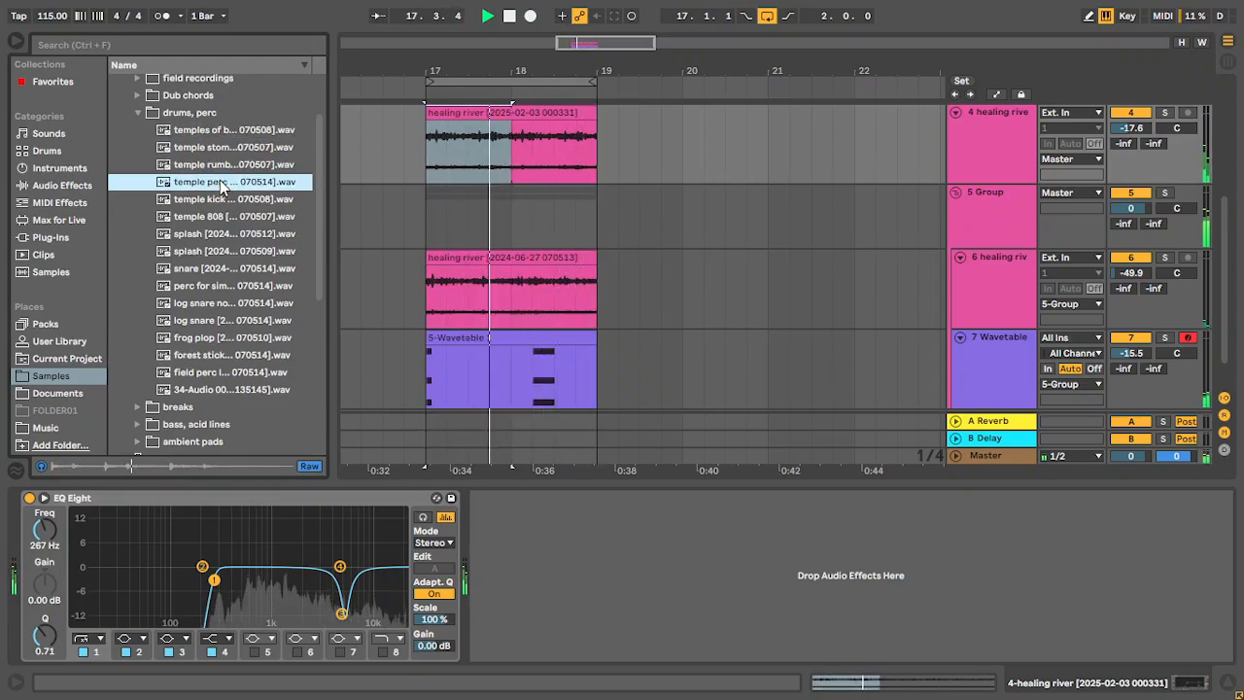
{"action": "right_click", "coordinate": [980, 152]}
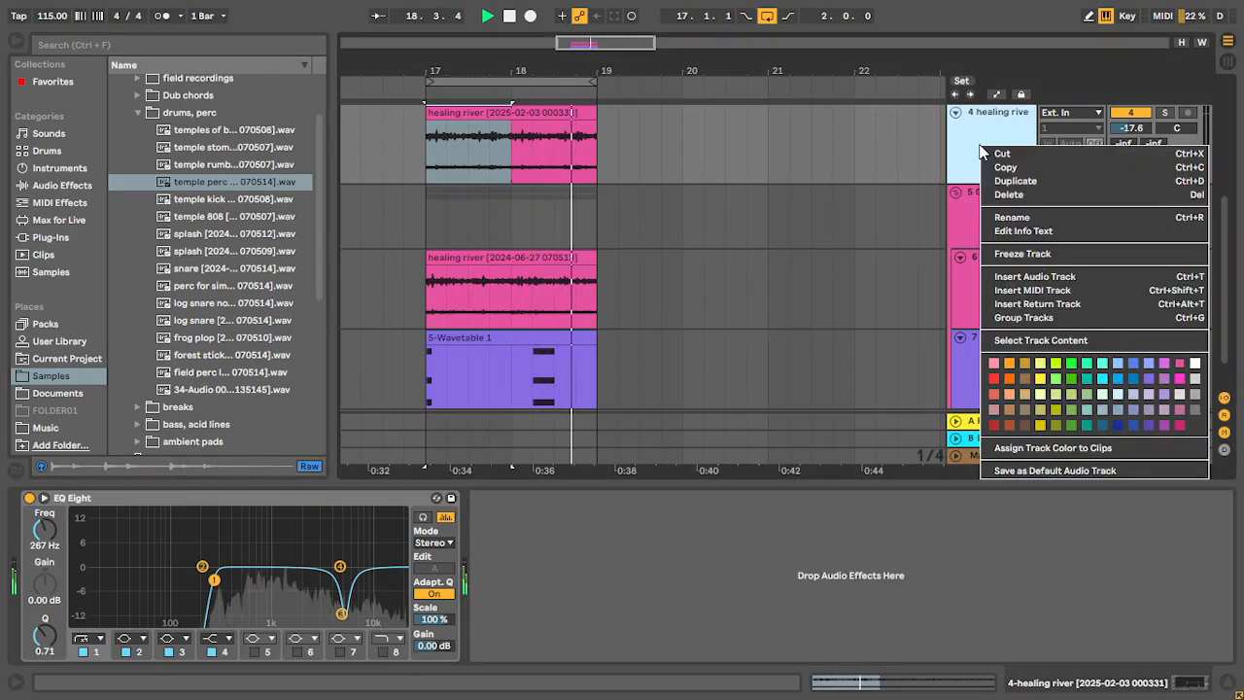
{"action": "key", "text": "Escape"}
{"action": "key", "text": "ctrl+shift+t"}
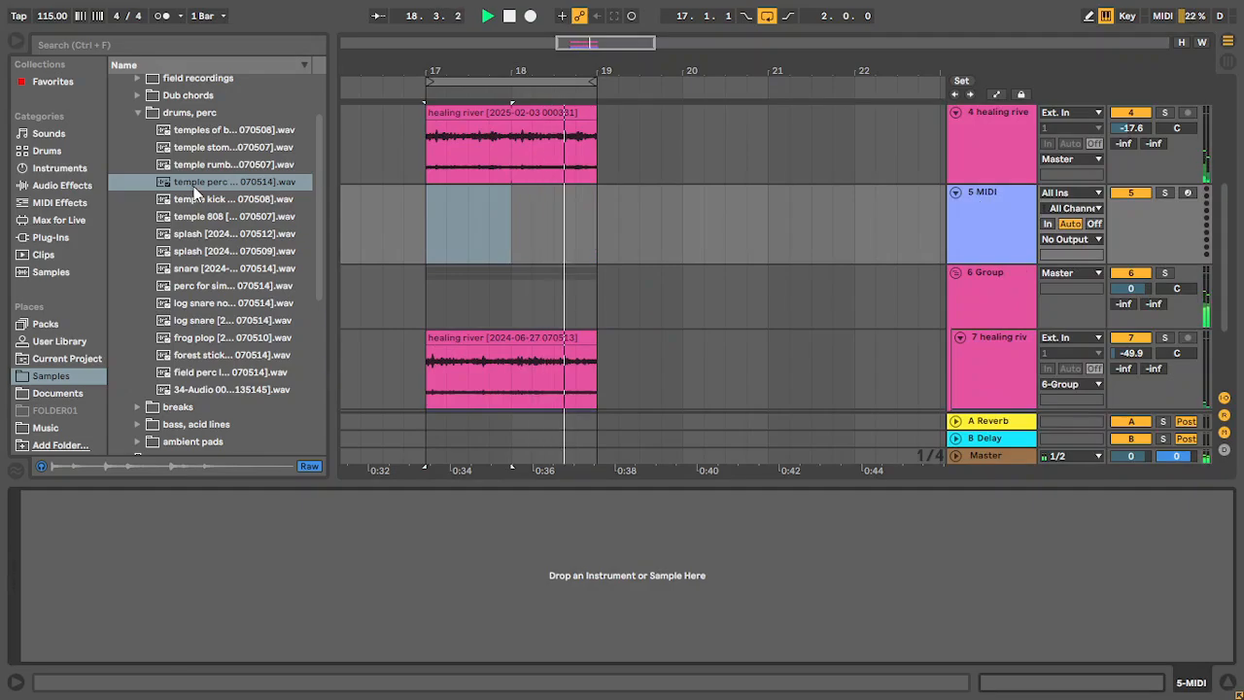
{"action": "left_click_drag", "start_coordinate": [282, 182], "coordinate": [250, 623]}
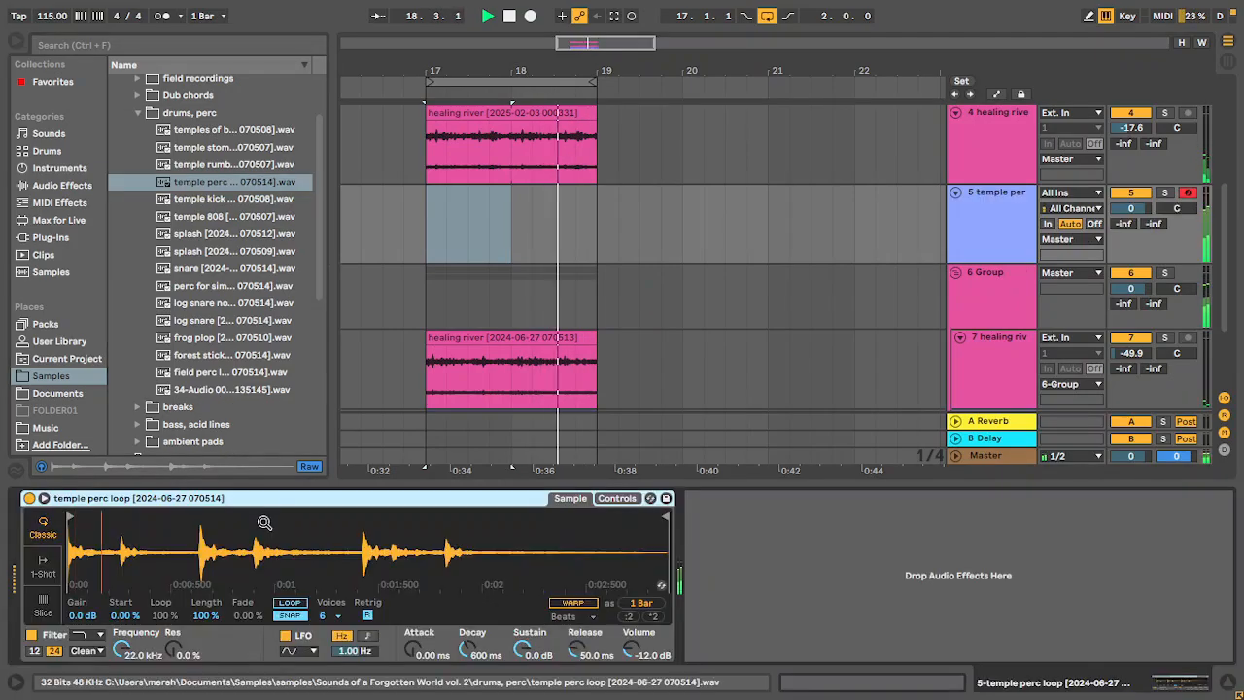
- Record two C4 hits in the second bar of the temple perc track and split the recorded clip at bar 18
{"action": "key", "text": "a"}
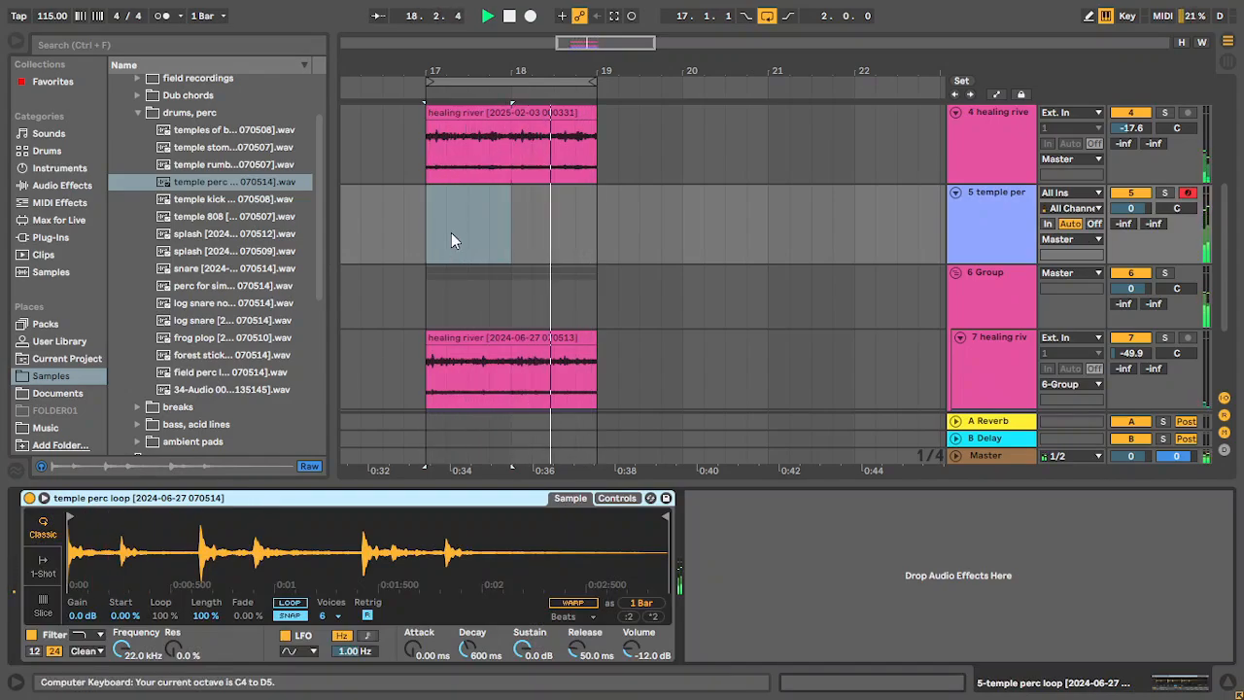
{"action": "left_click", "coordinate": [531, 16]}
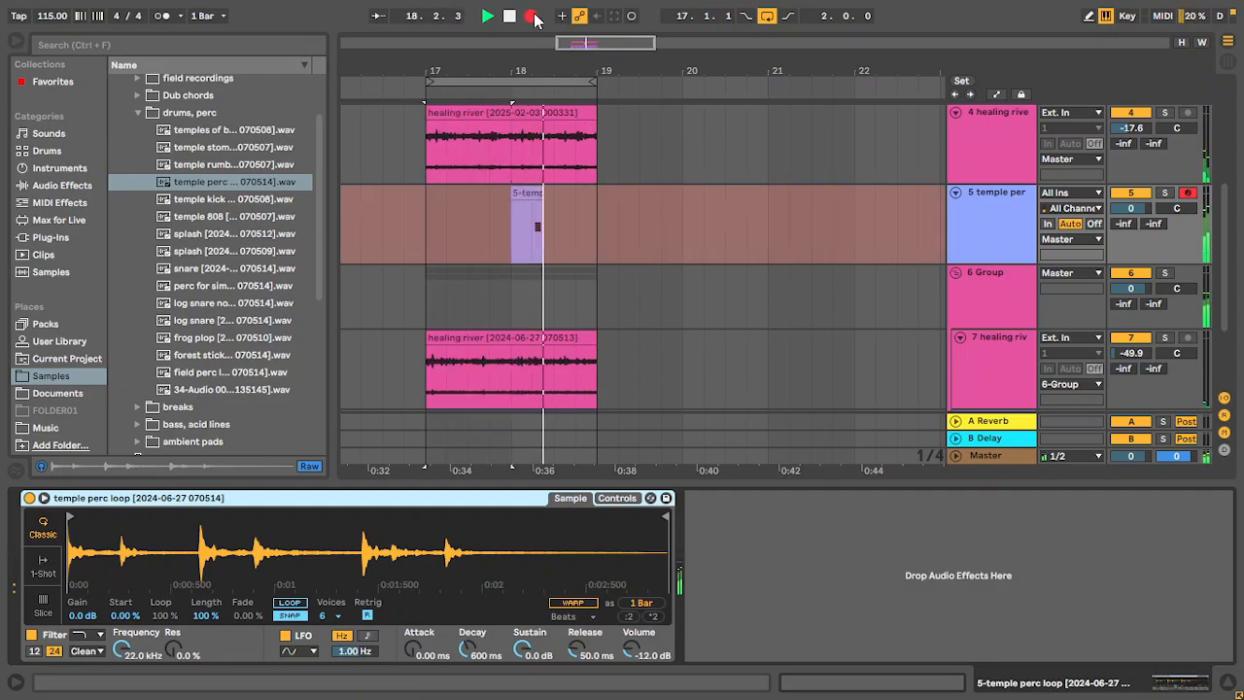
{"action": "left_click", "coordinate": [532, 17]}
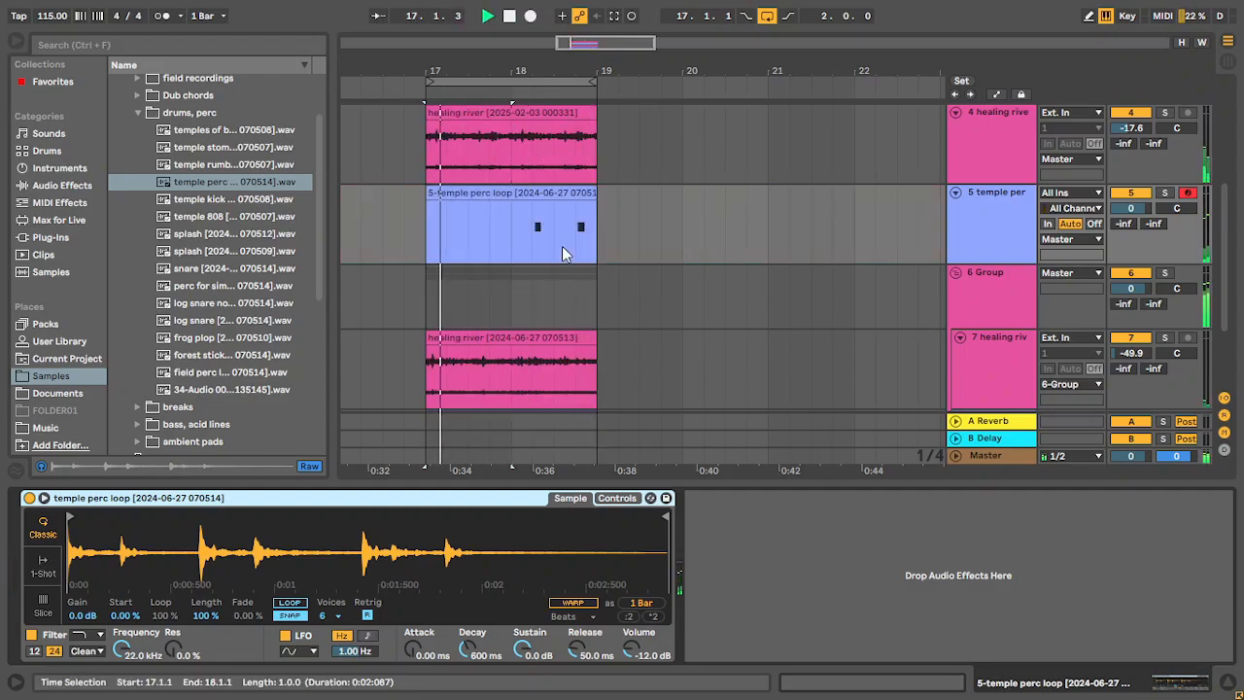
{"action": "left_click_drag", "start_coordinate": [581, 201], "coordinate": [507, 192]}
{"action": "key", "text": "ctrl+e"}
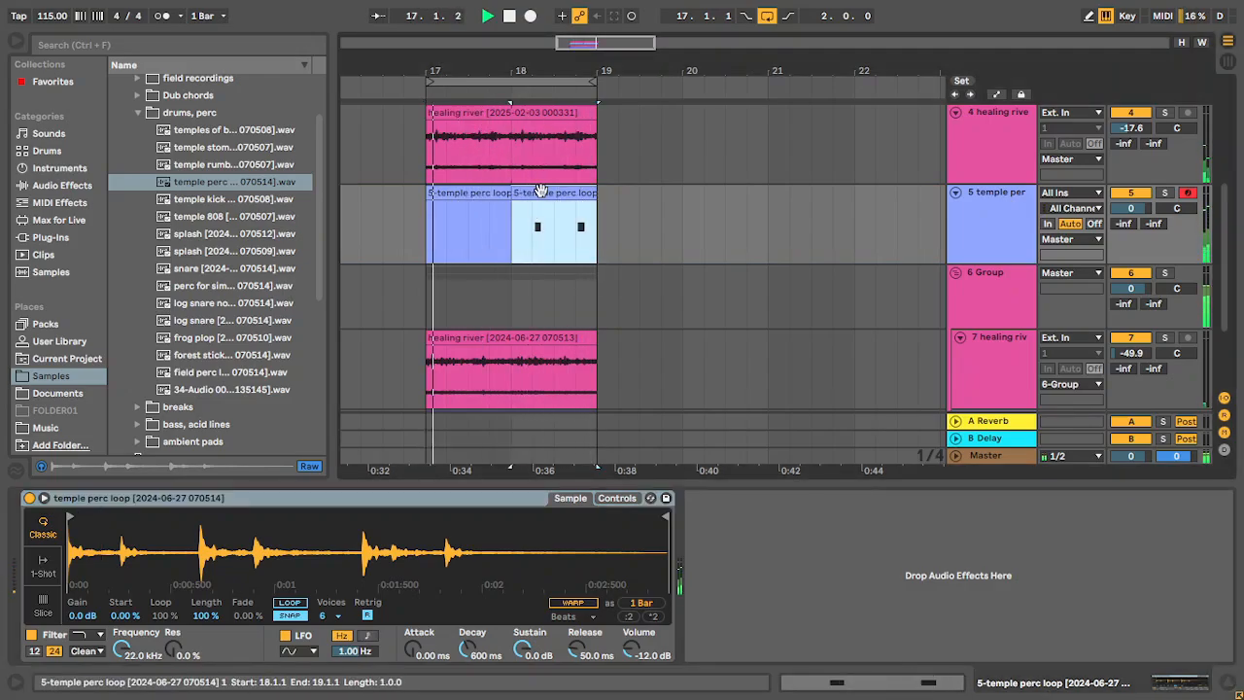
- Move the first C4 note slightly earlier, close to 1.2, and loop the one-bar percussion clip across bars 17 and 18
{"action": "double_click", "coordinate": [541, 190]}
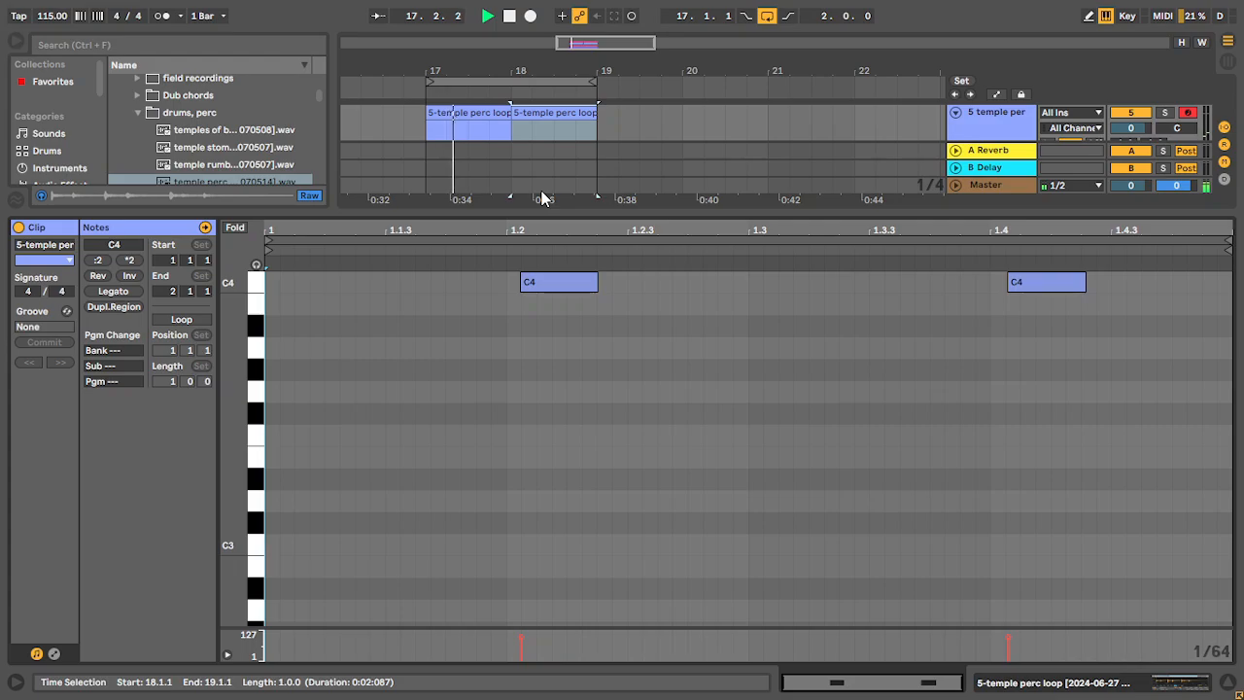
{"action": "left_click", "coordinate": [580, 284]}
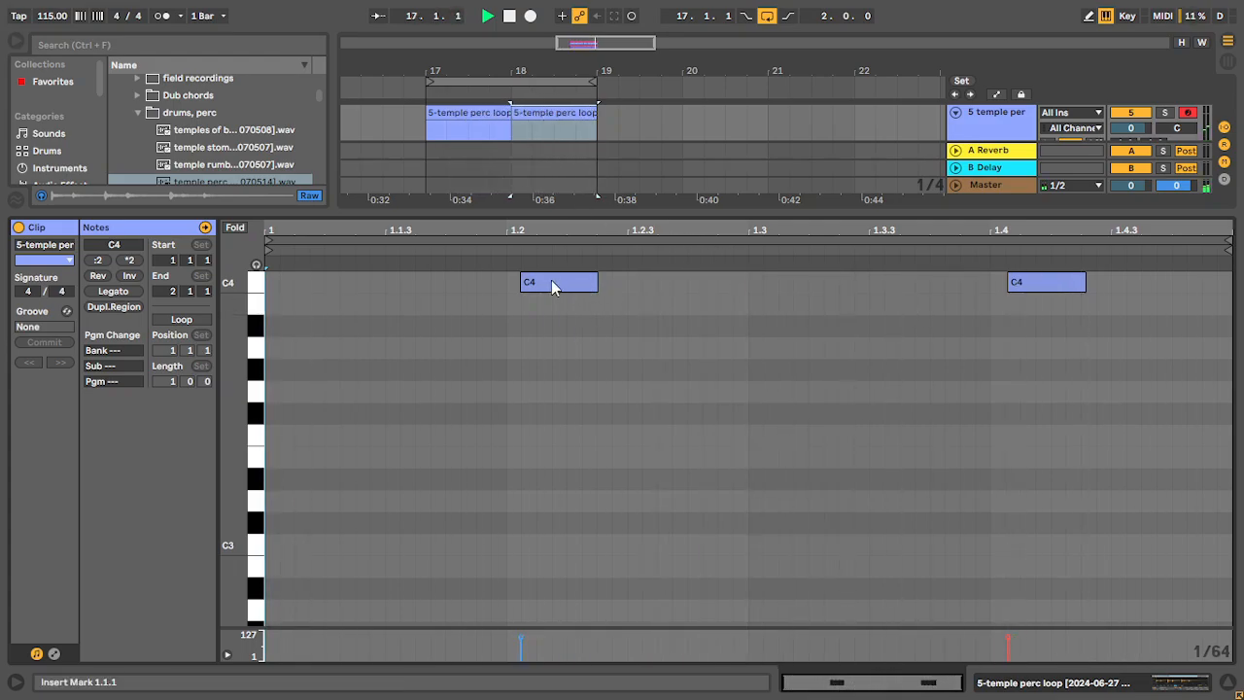
{"action": "left_click_drag", "start_coordinate": [551, 280], "coordinate": [543, 287]}
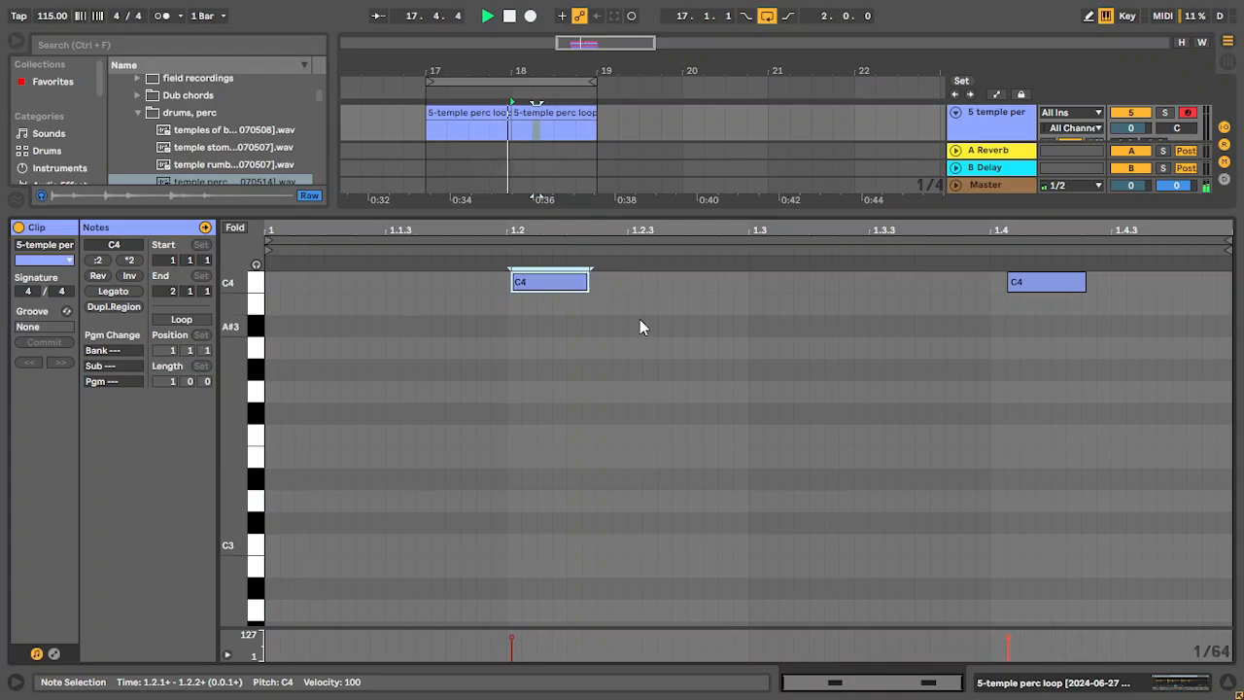
{"action": "key", "text": "ctrl+j"}
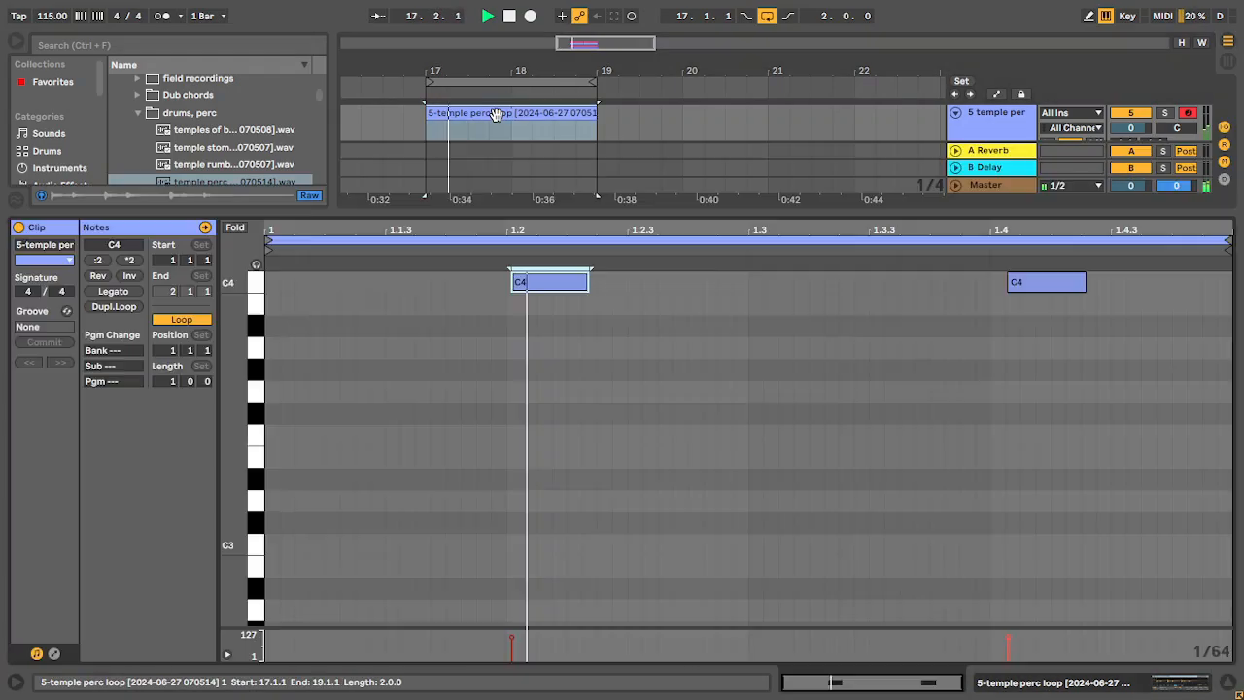
- Using a 1/16 grid, loop the percussion clip from 1.2.1 to 1.2.2, and set the temple perc track volume to -12.1 dB
{"action": "right_click", "coordinate": [519, 321]}
{"action": "left_click", "coordinate": [645, 584]}
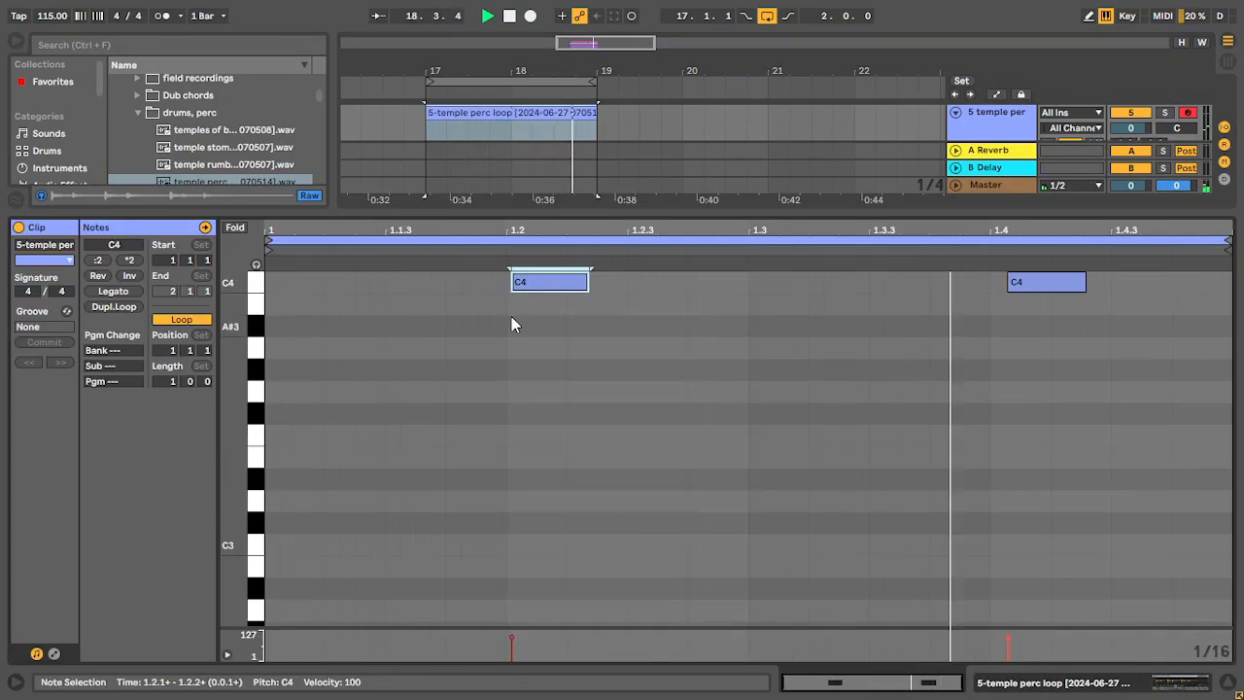
{"action": "left_click_drag", "start_coordinate": [511, 315], "coordinate": [555, 320]}
{"action": "key", "text": "ctrl+l"}
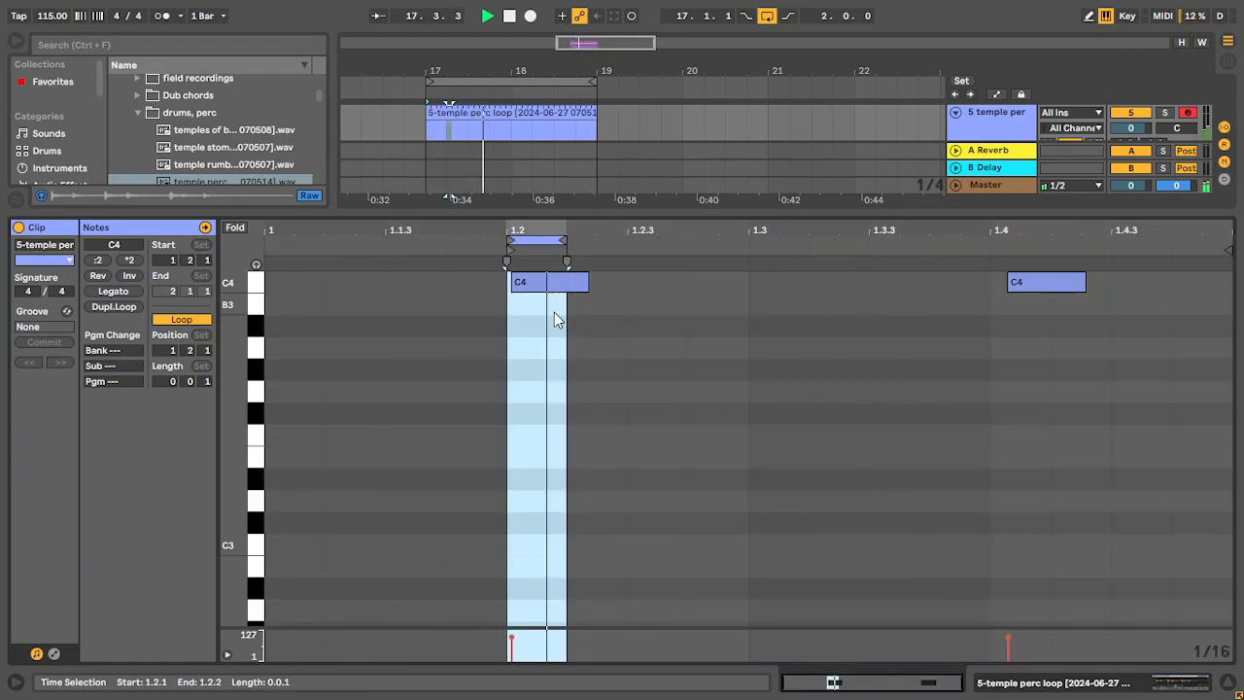
{"action": "left_click", "coordinate": [993, 132]}
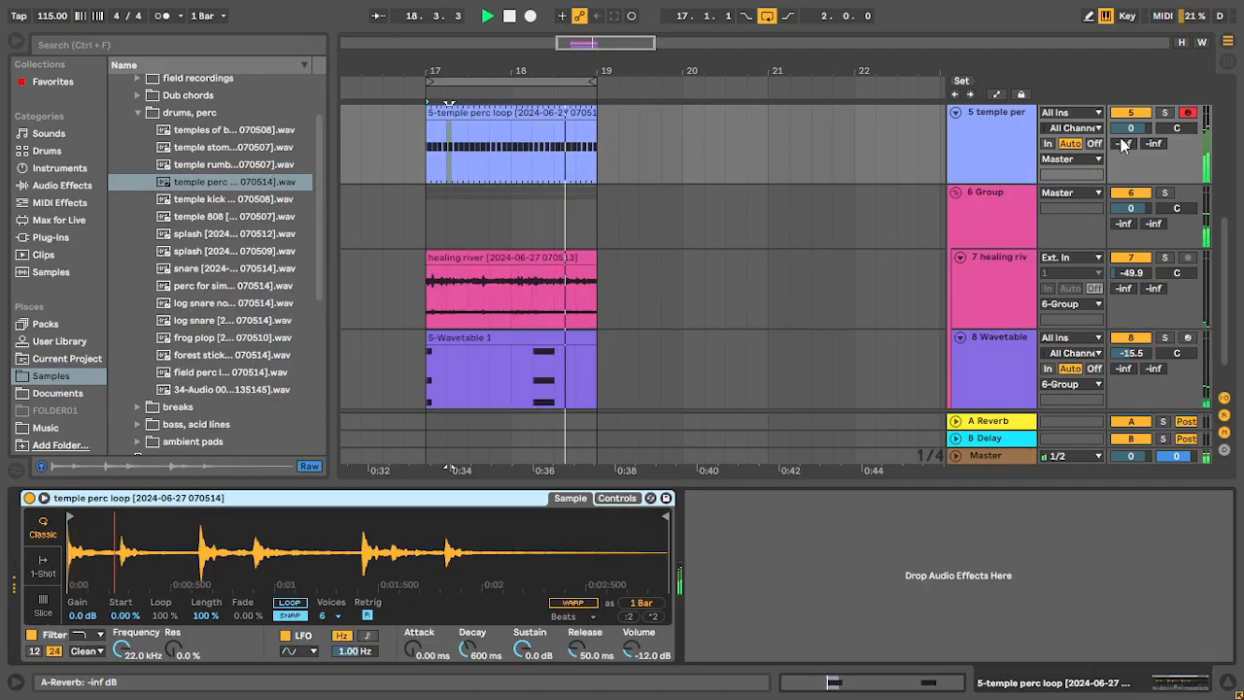
{"action": "left_click_drag", "start_coordinate": [1144, 129], "coordinate": [1144, 146]}
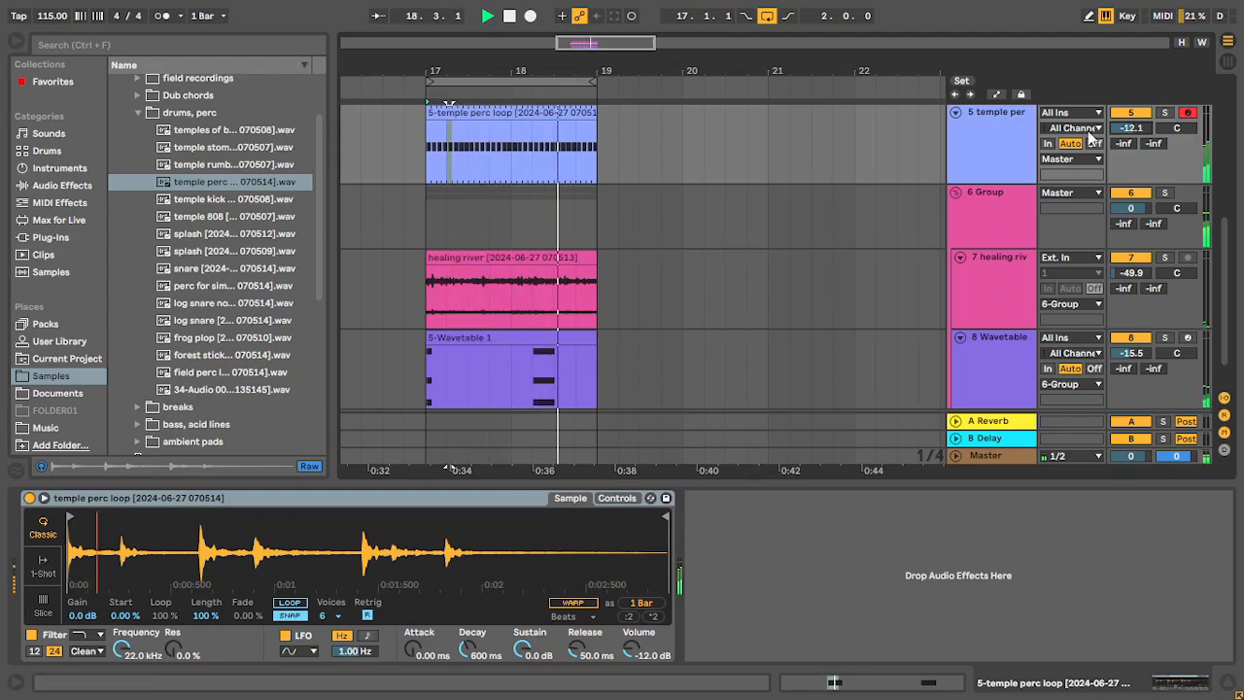
- In the temple perc Simpler's controls, set Transpose to +11 st
{"action": "left_click", "coordinate": [984, 132]}
{"action": "key", "text": "shift+Tab"}
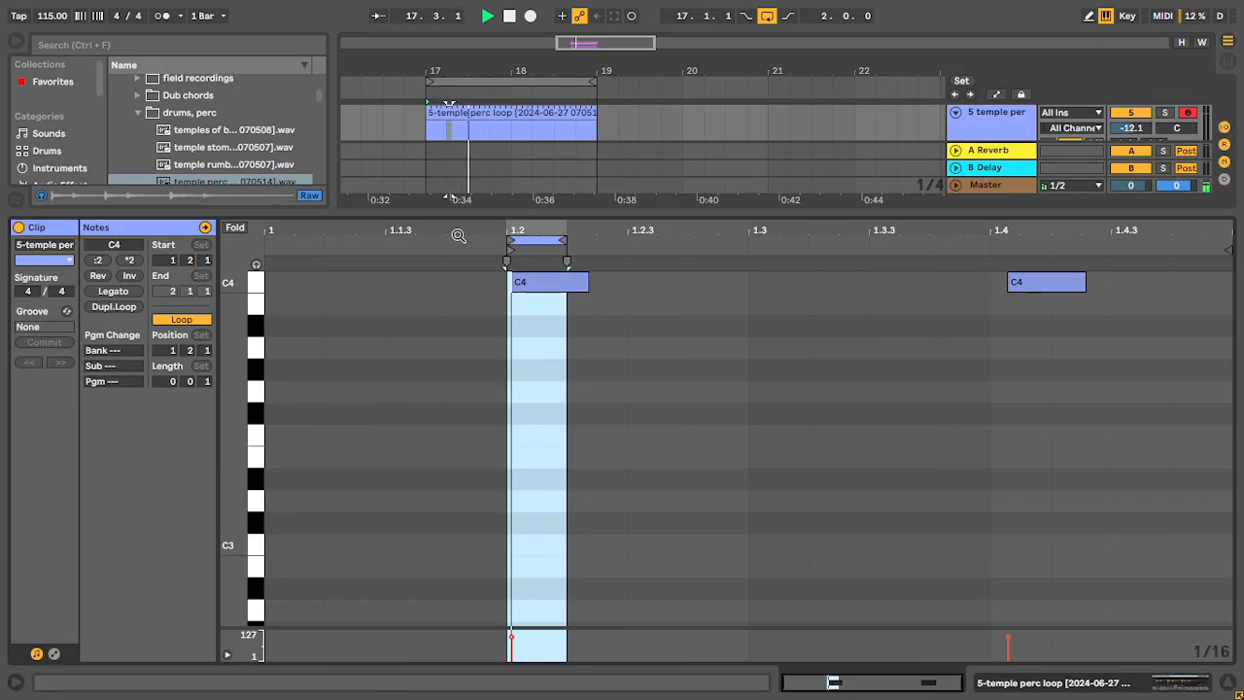
{"action": "key", "text": "shift+Tab"}
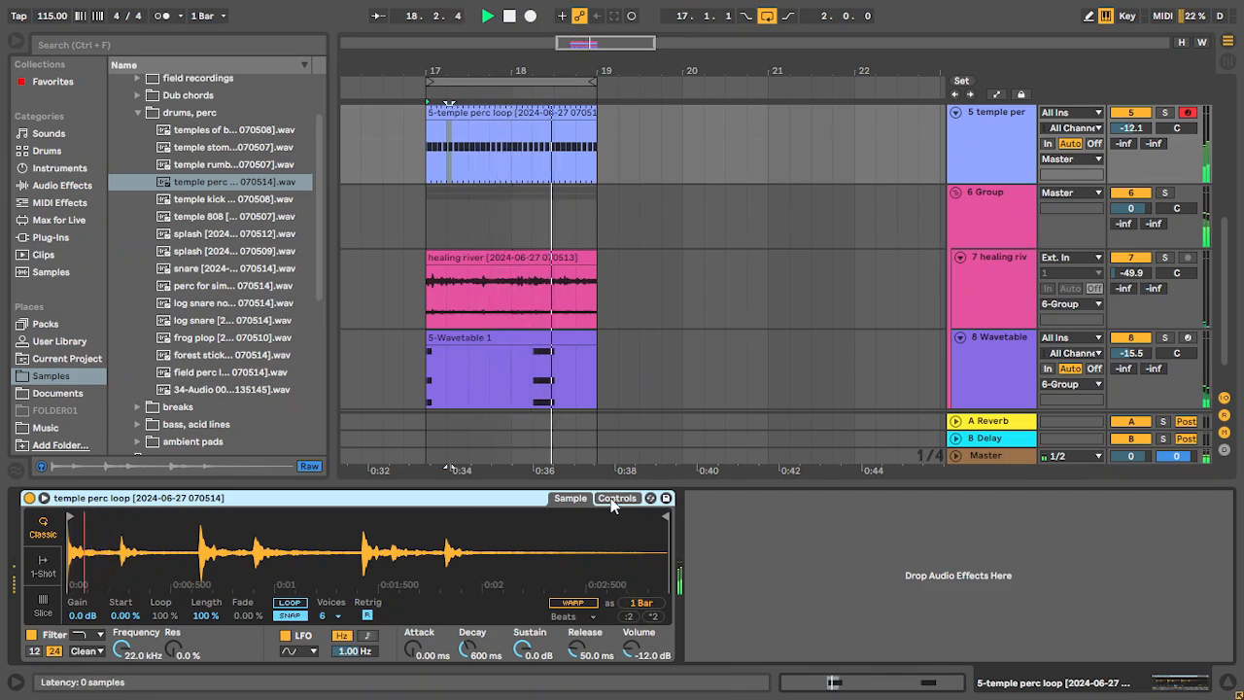
{"action": "double_click", "coordinate": [525, 113]}
{"action": "left_click", "coordinate": [516, 307]}
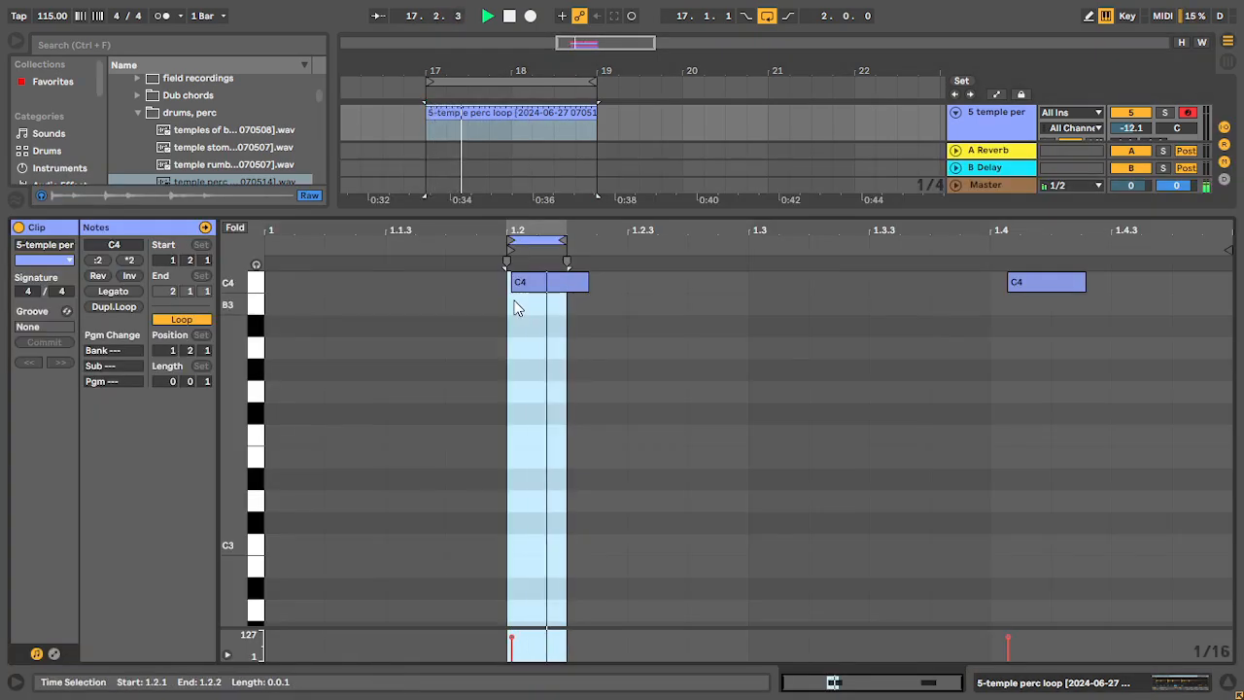
{"action": "key", "text": "shift+Tab"}
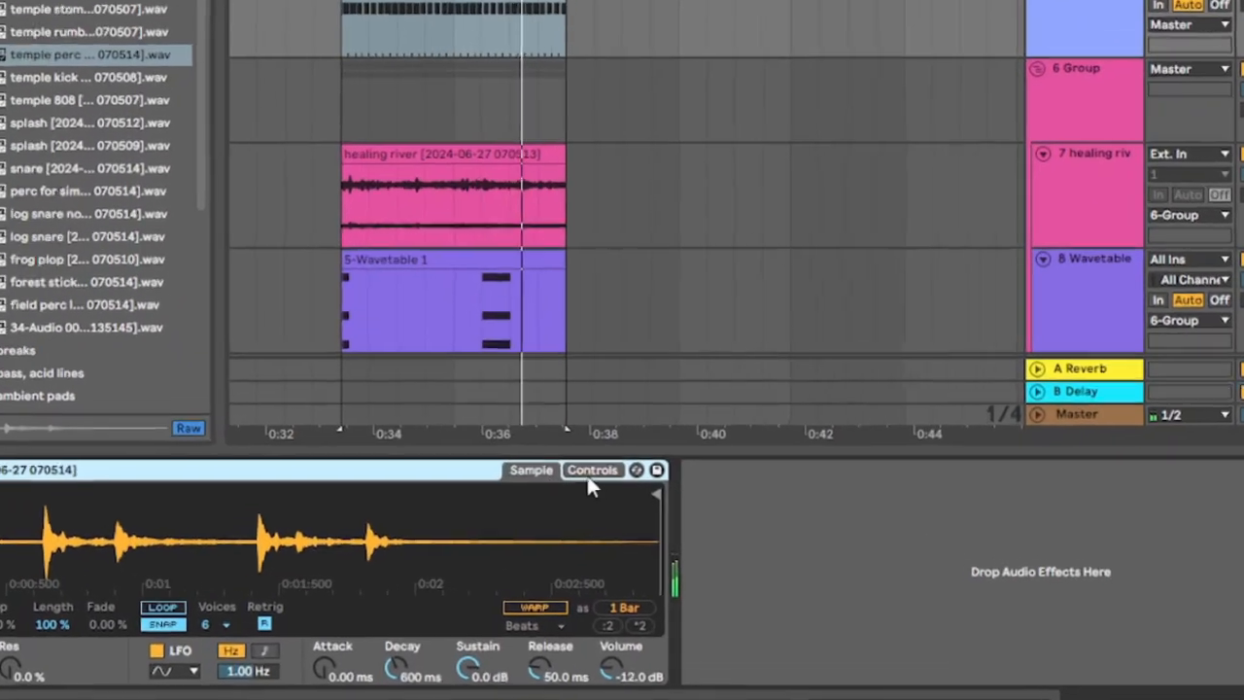
{"action": "left_click", "coordinate": [616, 494]}
{"action": "mouse_move", "coordinate": [501, 614]}
{"action": "left_mouse_down"}
{"action": "mouse_move", "coordinate": [501, 583]}
{"action": "mouse_move", "coordinate": [511, 636]}
{"action": "mouse_move", "coordinate": [511, 595]}
{"action": "mouse_move", "coordinate": [510, 618]}
{"action": "left_mouse_up"}
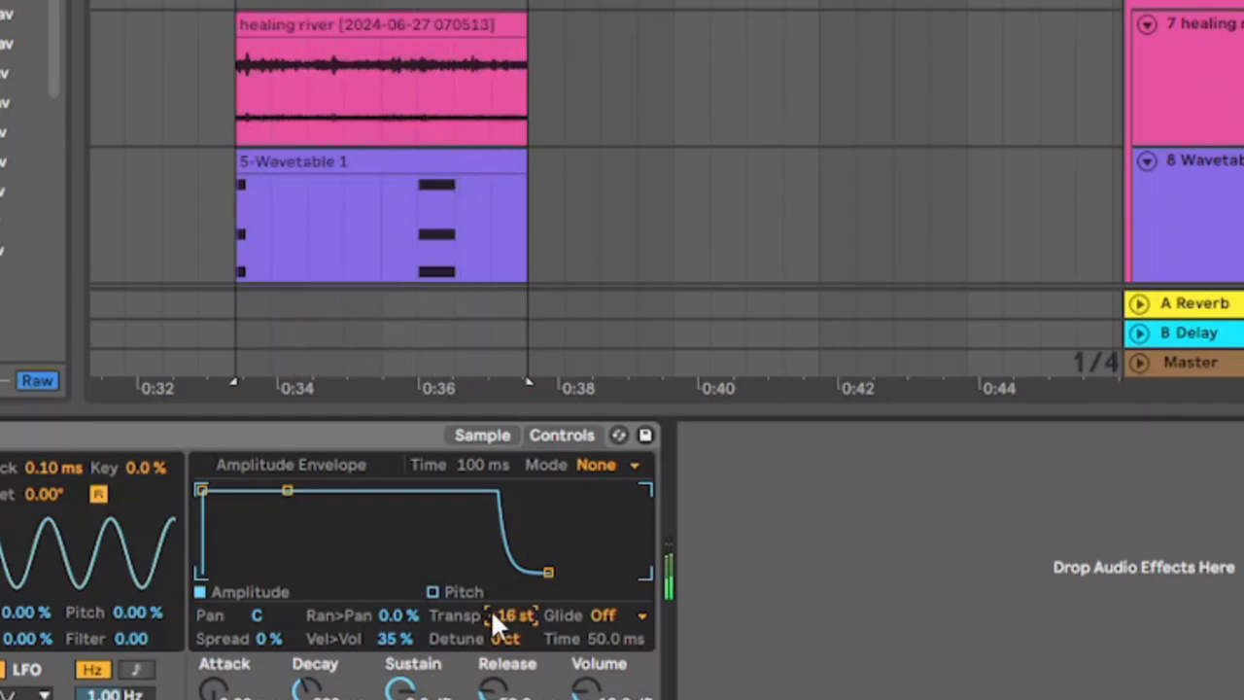
{"action": "mouse_move", "coordinate": [490, 612]}
{"action": "left_mouse_down"}
{"action": "mouse_move", "coordinate": [491, 628]}
{"action": "mouse_move", "coordinate": [505, 611]}
{"action": "left_mouse_up"}
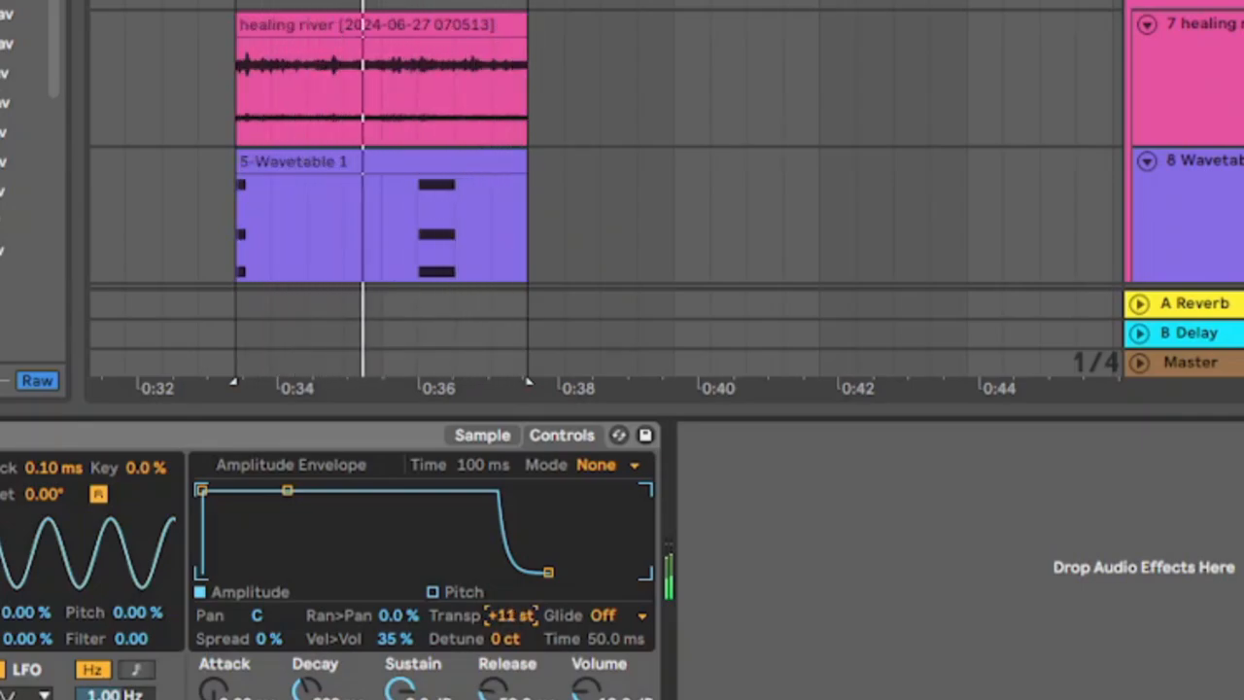
{"action": "left_click_drag", "start_coordinate": [505, 612], "coordinate": [505, 611]}
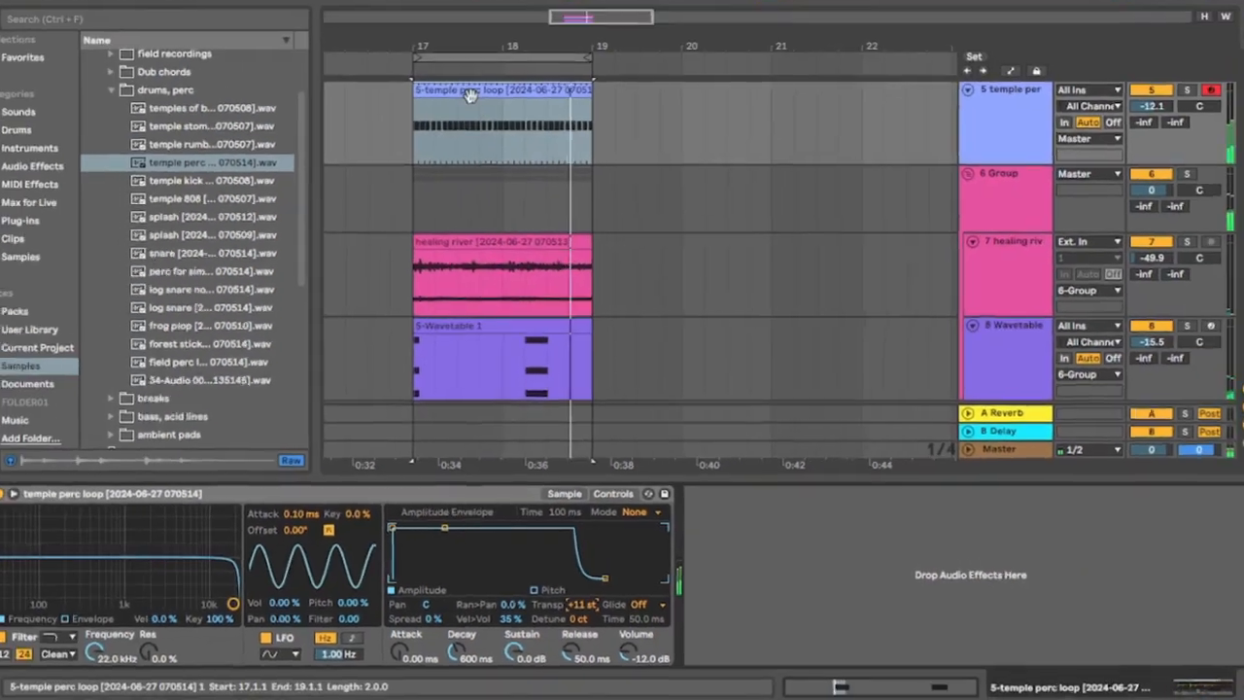
- Select both notes in the temple perc clip and transpose them down from C4 to C3
{"action": "double_click", "coordinate": [480, 117]}
{"action": "left_click_drag", "start_coordinate": [490, 381], "coordinate": [1073, 227]}
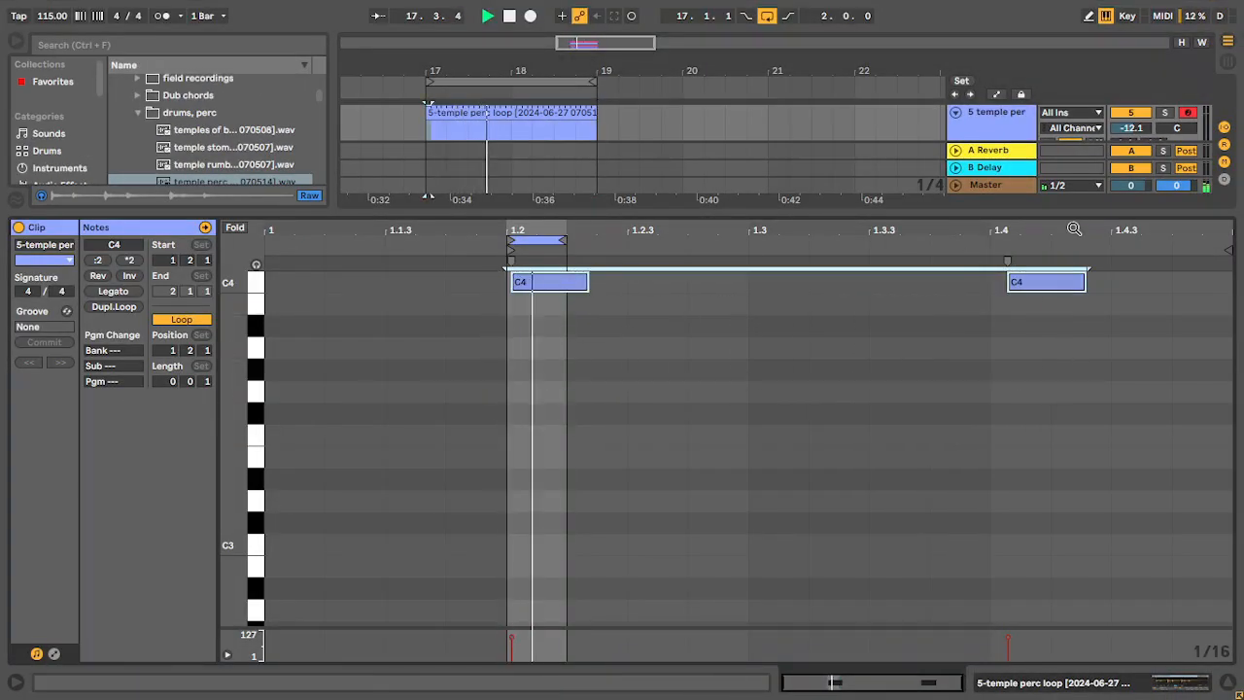
{"action": "key", "text": "shift+Down"}
{"action": "key", "text": "shift+Down"}
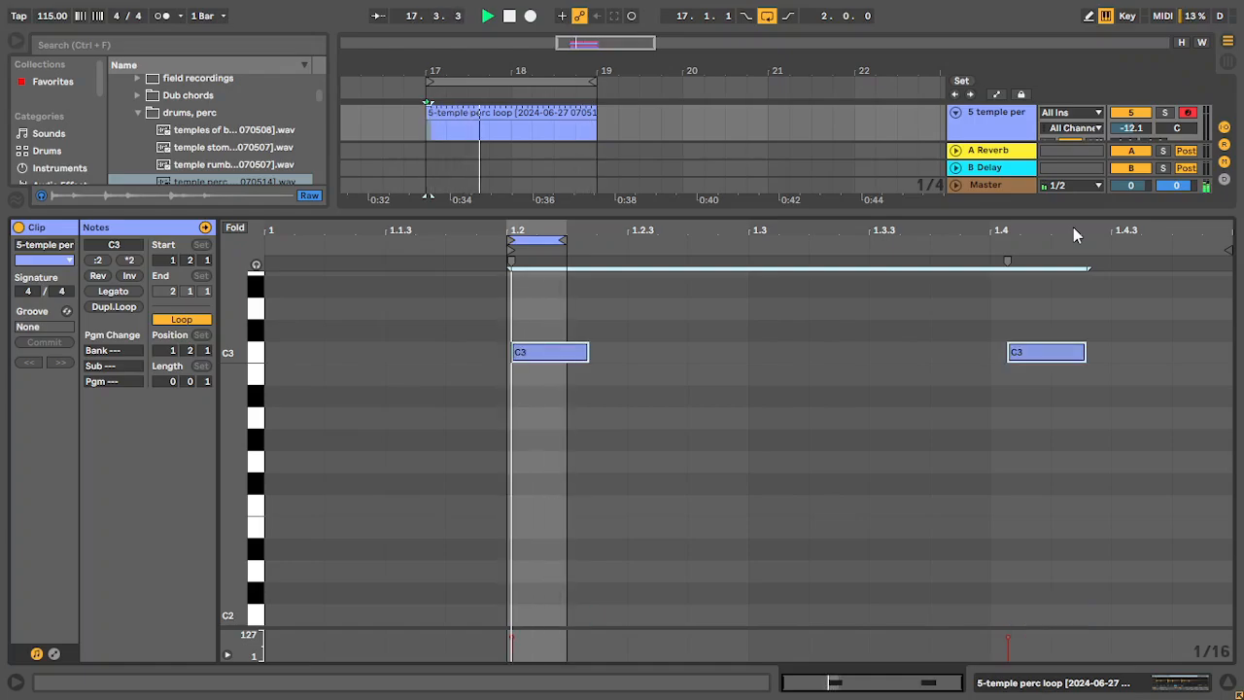
- Select both notes in the temple perc clip and transpose them down an octave to C2
{"action": "key", "text": "shift+Tab"}
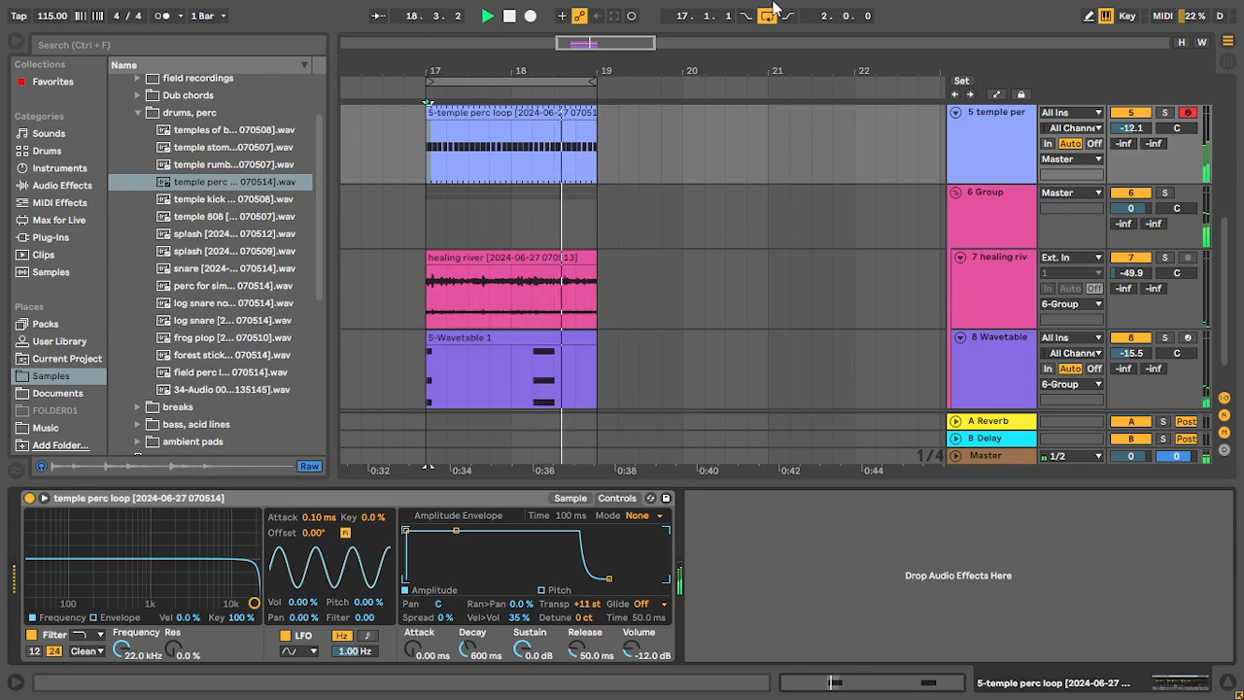
{"action": "double_click", "coordinate": [526, 107]}
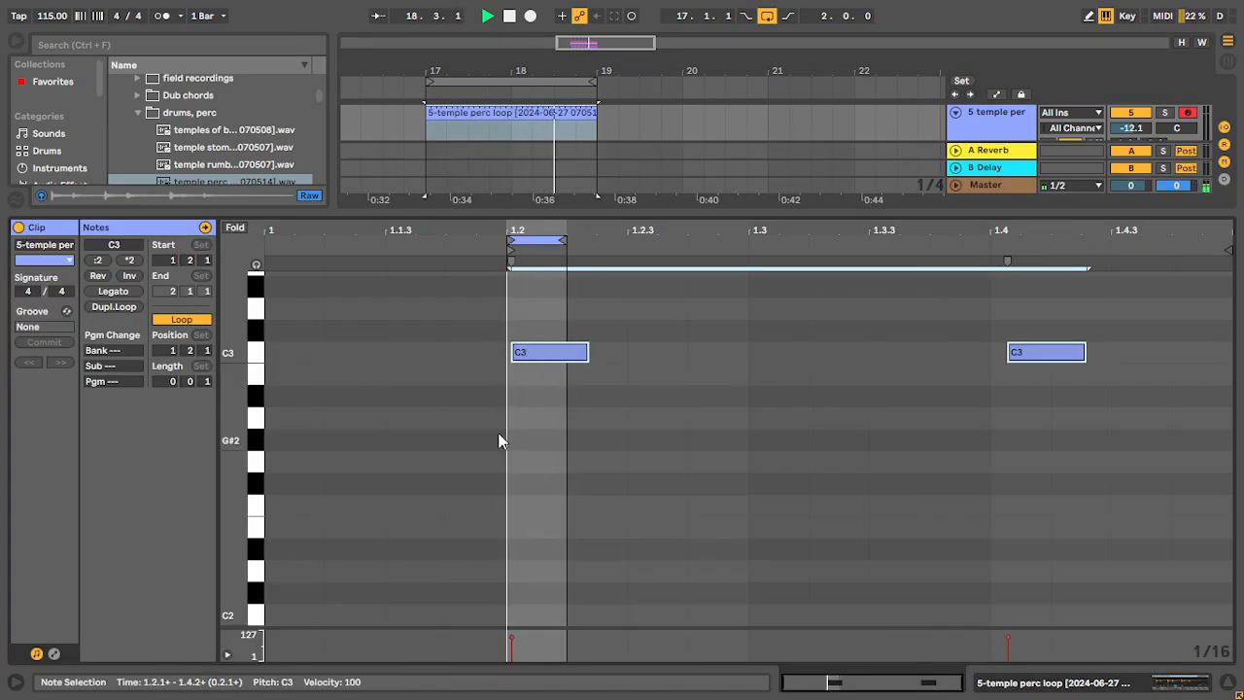
{"action": "left_click_drag", "start_coordinate": [500, 439], "coordinate": [1035, 314]}
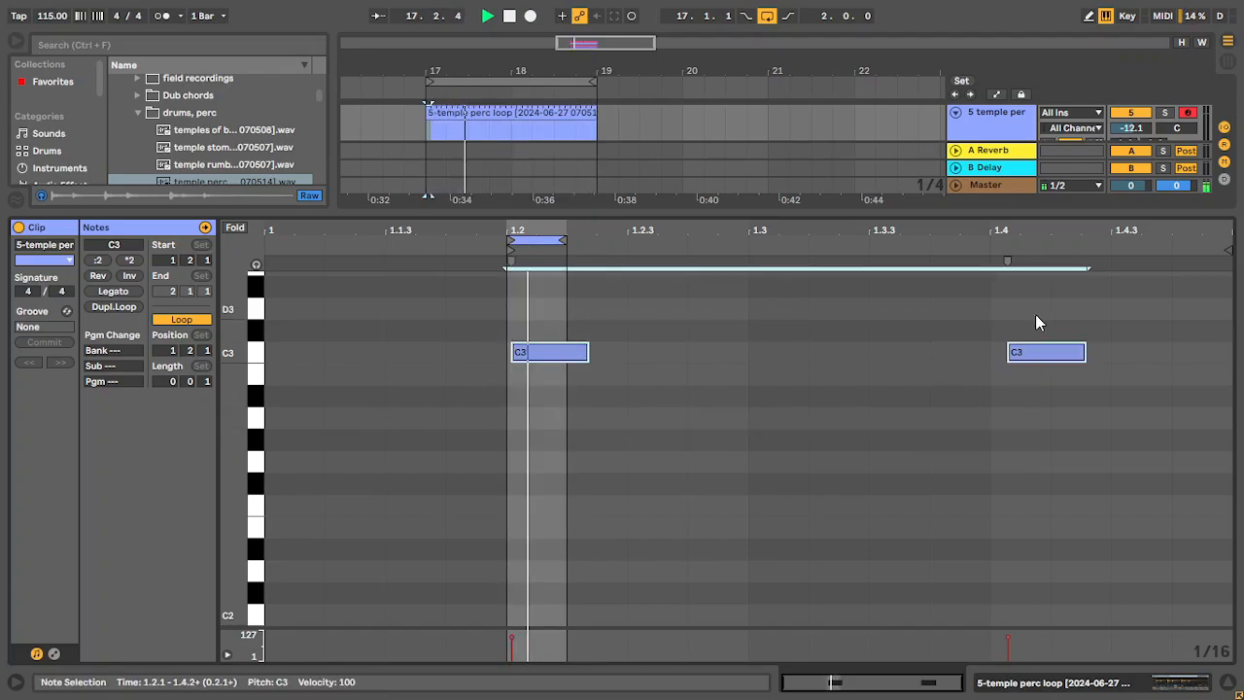
{"action": "key", "text": "shift+Down"}
- Extend the temple perc clip's loop to the full bar, from 1.1.1 to 2.1.1
{"action": "left_click_drag", "start_coordinate": [565, 243], "coordinate": [1230, 241]}
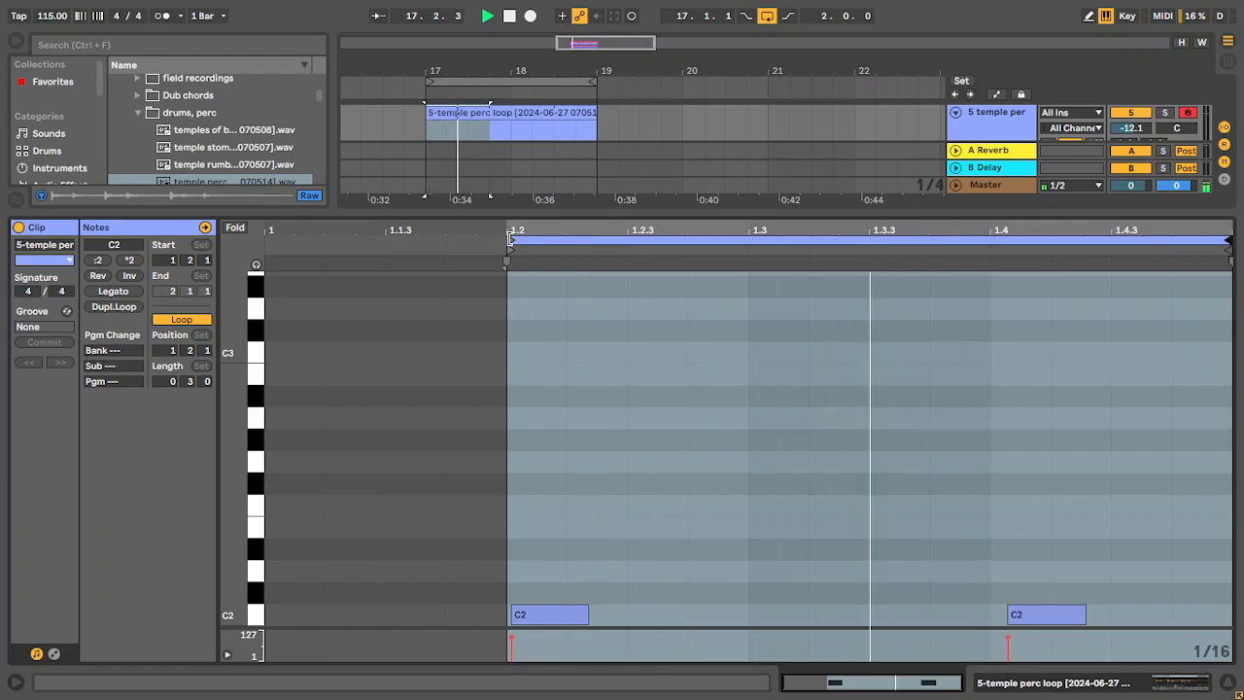
{"action": "left_click_drag", "start_coordinate": [505, 242], "coordinate": [265, 245]}
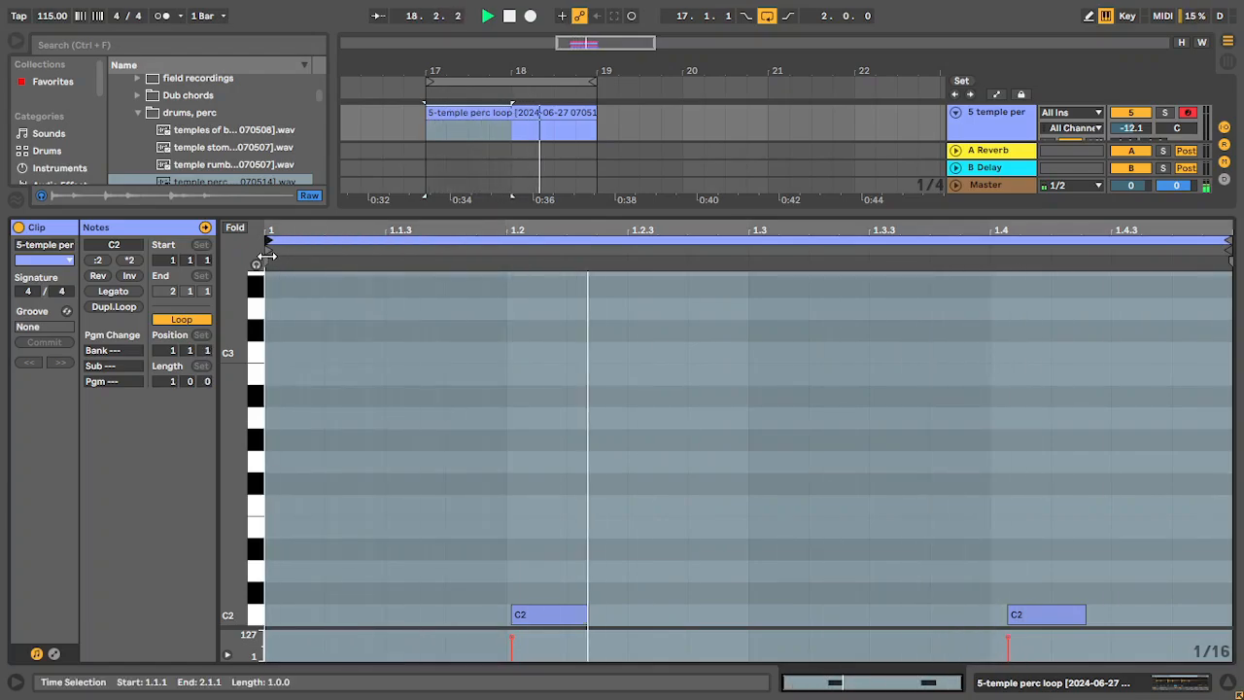
- Reopen the temple perc clip and transpose both notes back up an octave to C3
{"action": "key", "text": "shift+Tab"}
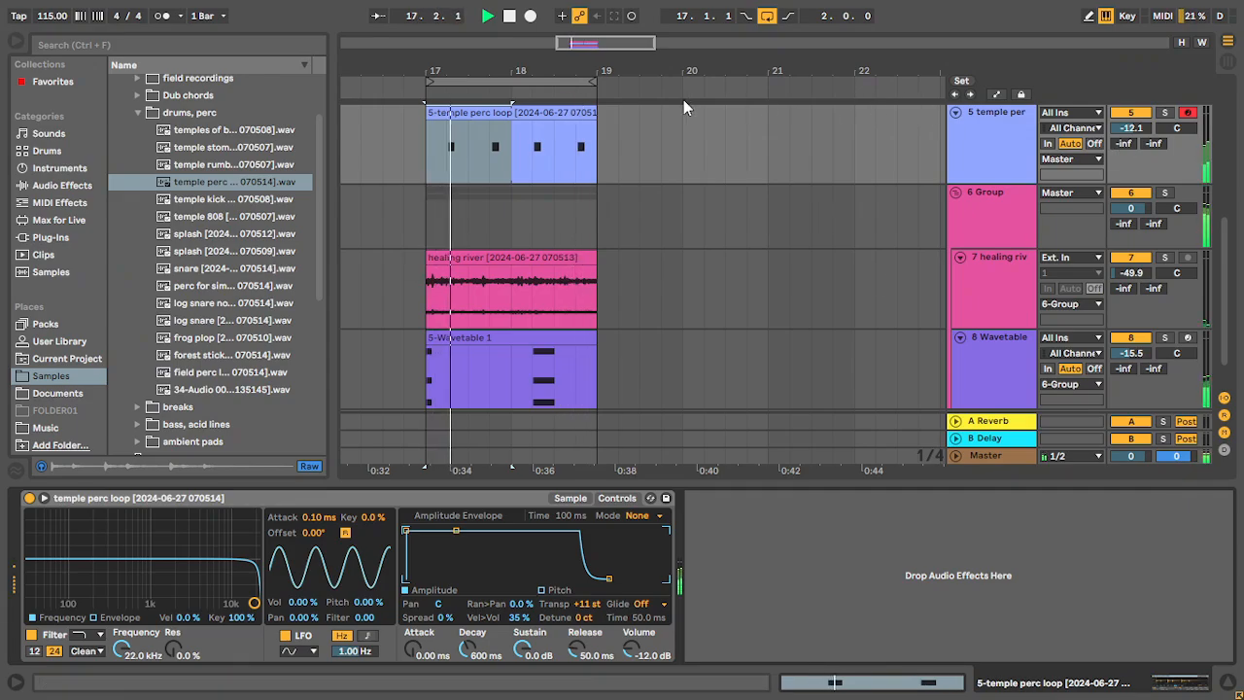
{"action": "double_click", "coordinate": [507, 113]}
{"action": "left_click_drag", "start_coordinate": [508, 507], "coordinate": [1039, 667]}
{"action": "key", "text": "shift+Up"}
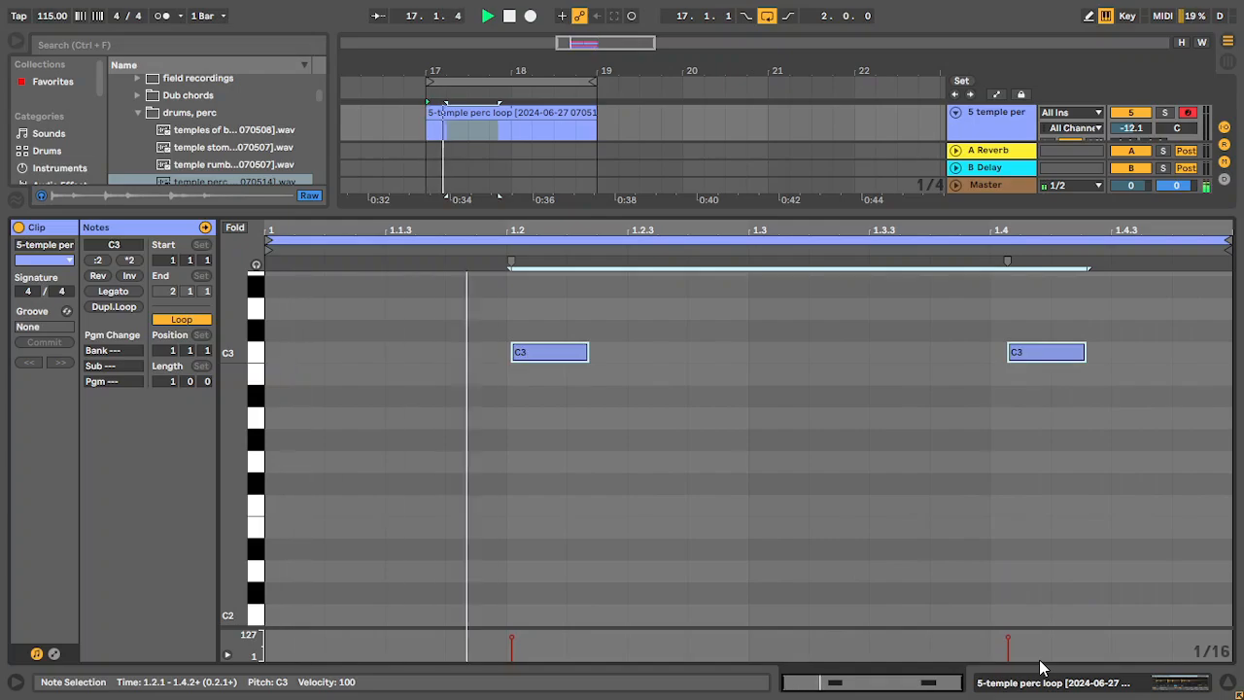
- In the temple perc Simpler's sample display, move the end marker back to just before the second hit
{"action": "key", "text": "shift+Tab"}
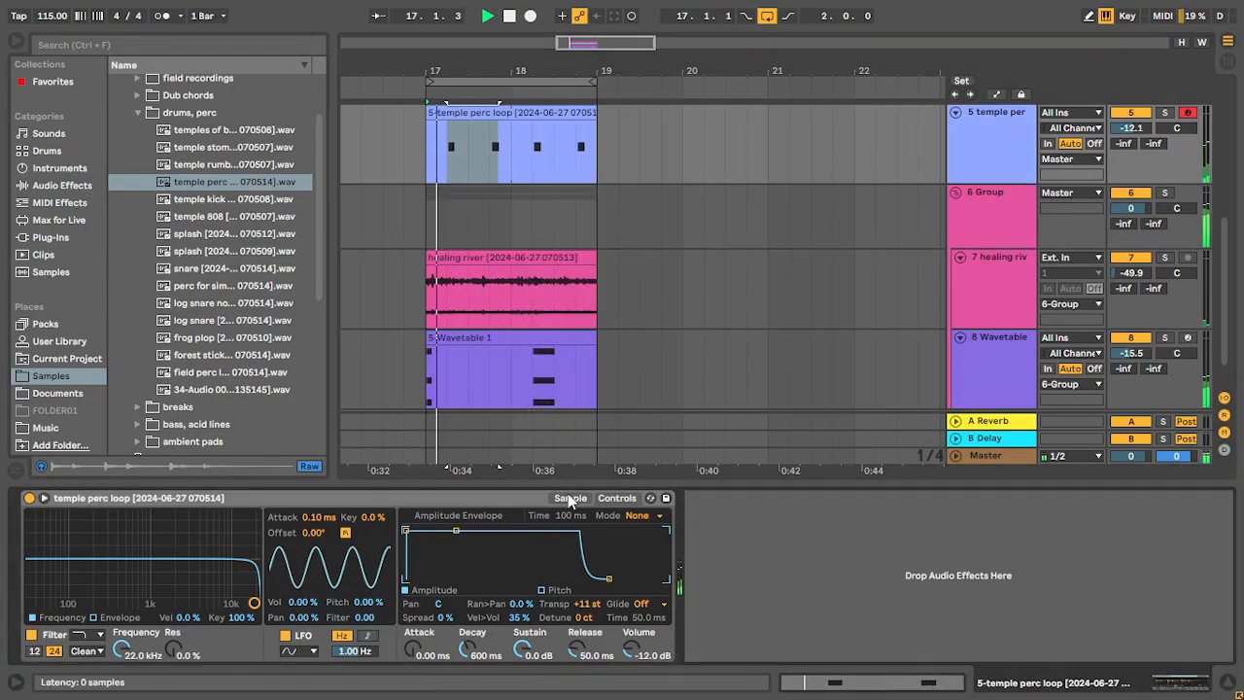
{"action": "left_click", "coordinate": [570, 497]}
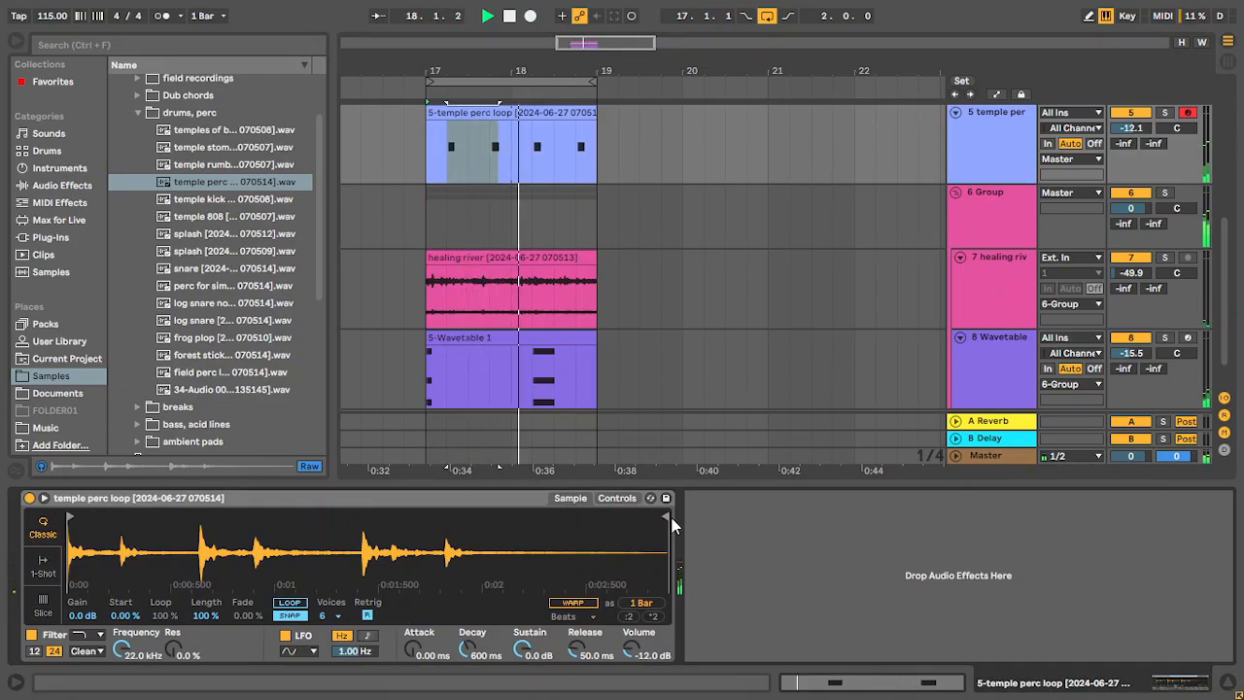
{"action": "left_click_drag", "start_coordinate": [663, 516], "coordinate": [117, 541]}
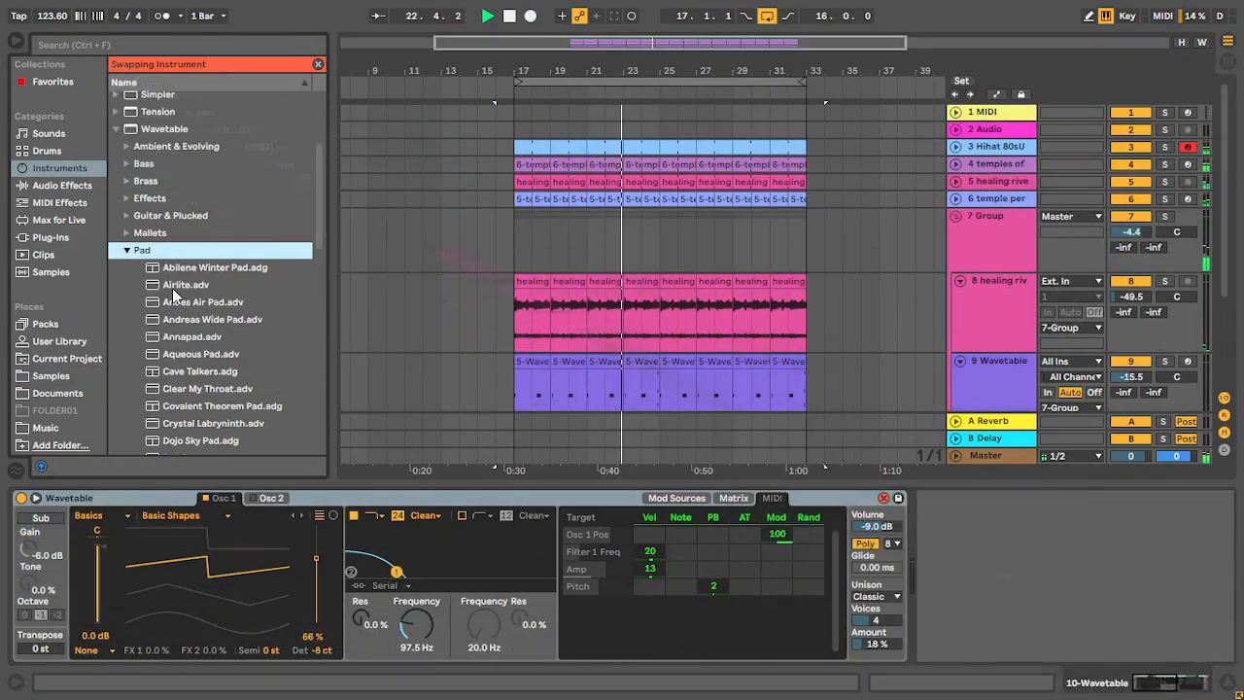
- Audition the Wavetable pad presets from Airlite through Pad Basique, including Endomorph, Cave Talkers, ENOugh Chord Pad, Evolution and Morgen Pad
{"action": "left_click", "coordinate": [172, 285]}
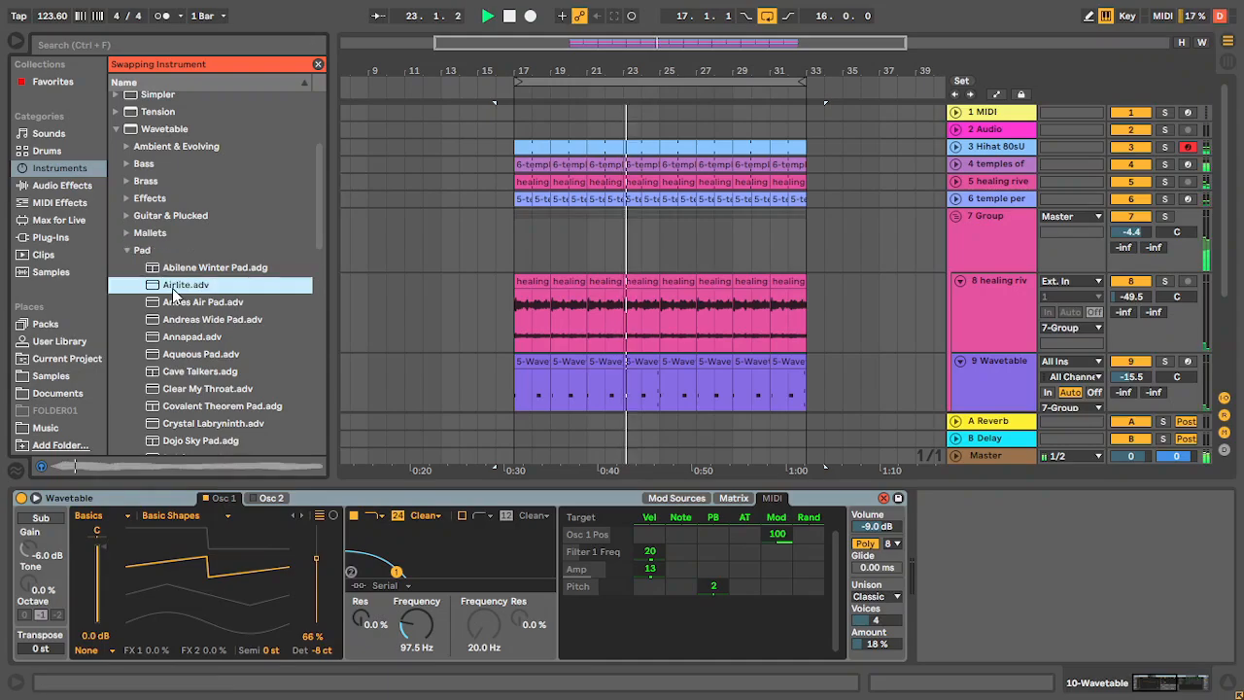
{"action": "scroll", "coordinate": [172, 288], "scroll_direction": "down", "scroll_amount": 2}
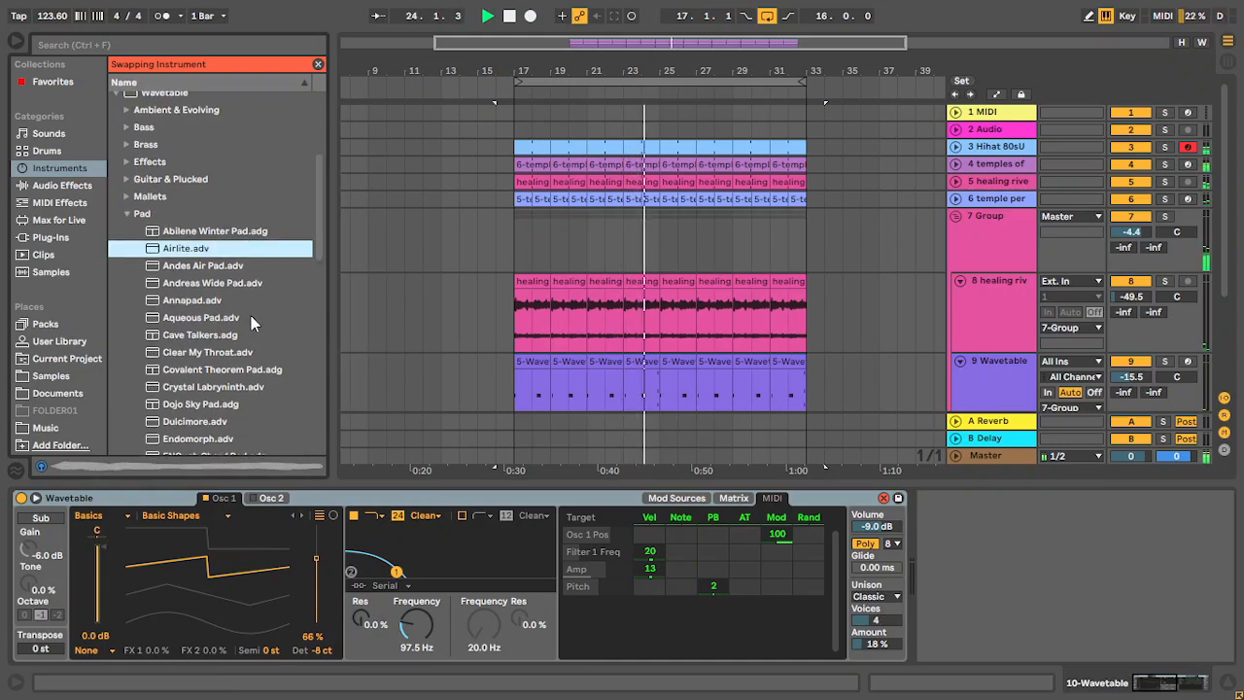
{"action": "scroll", "coordinate": [251, 333], "scroll_direction": "down", "scroll_amount": 3}
{"action": "left_click", "coordinate": [219, 386]}
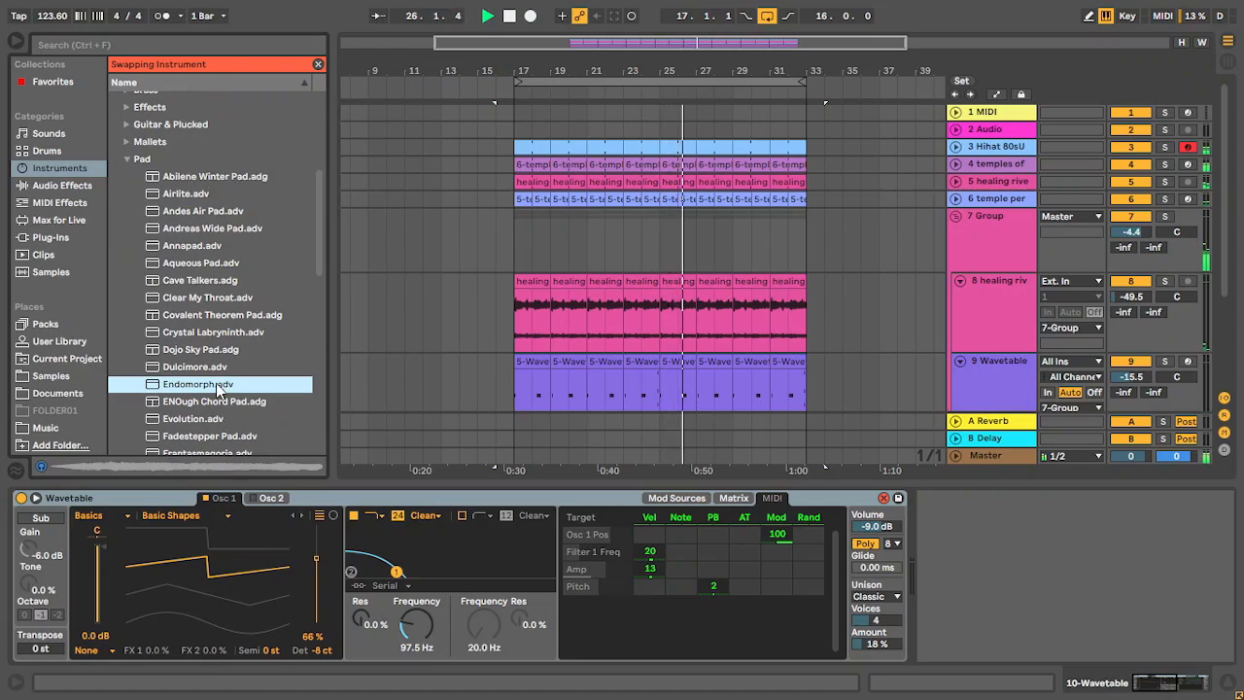
{"action": "left_click", "coordinate": [219, 282]}
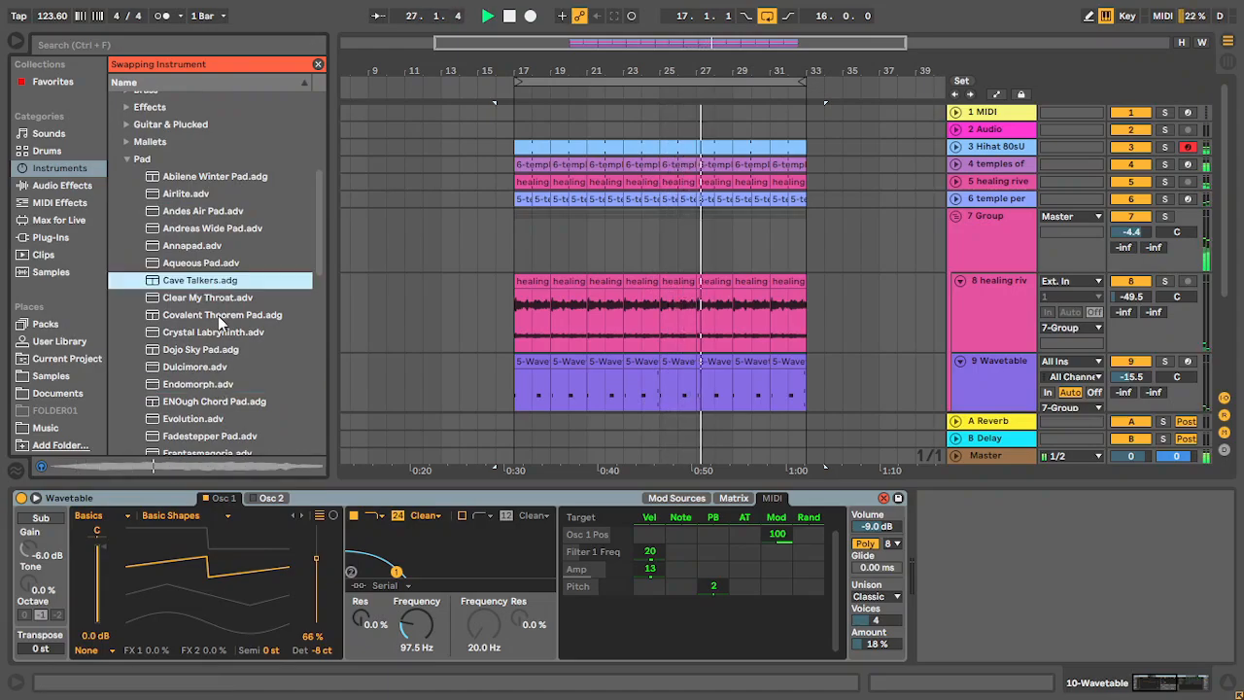
{"action": "scroll", "coordinate": [233, 359], "scroll_direction": "down", "scroll_amount": 2}
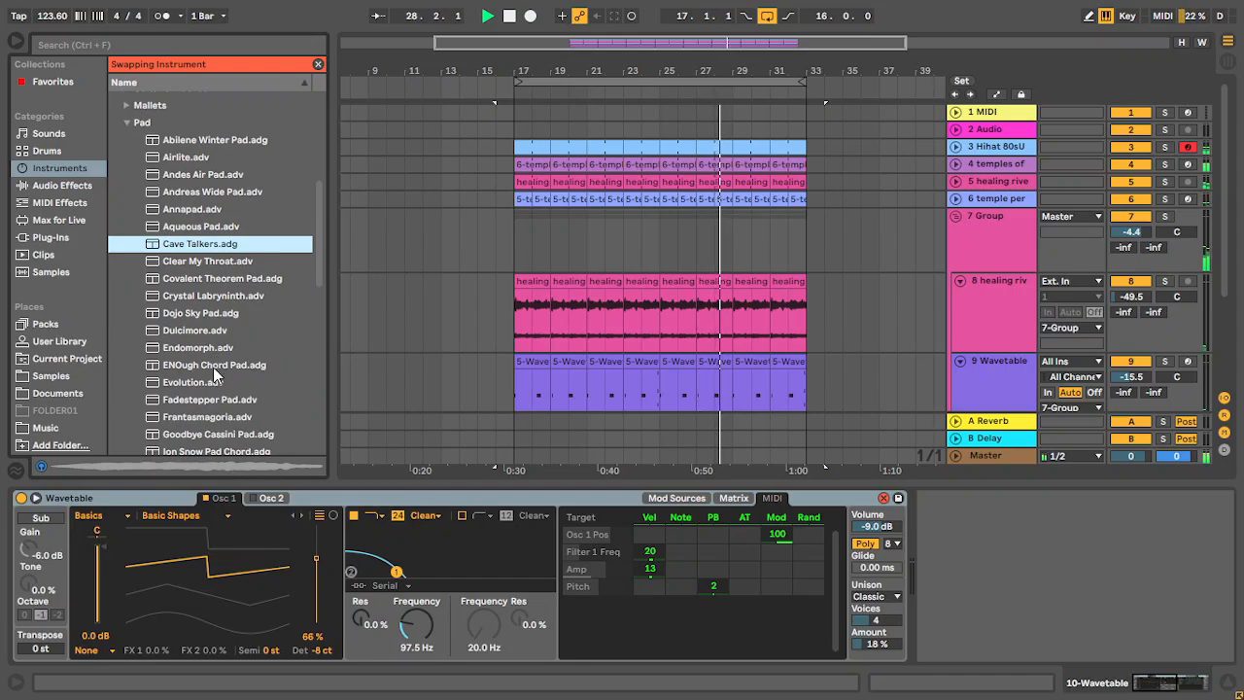
{"action": "left_click", "coordinate": [213, 370]}
{"action": "scroll", "coordinate": [222, 389], "scroll_direction": "down", "scroll_amount": 2}
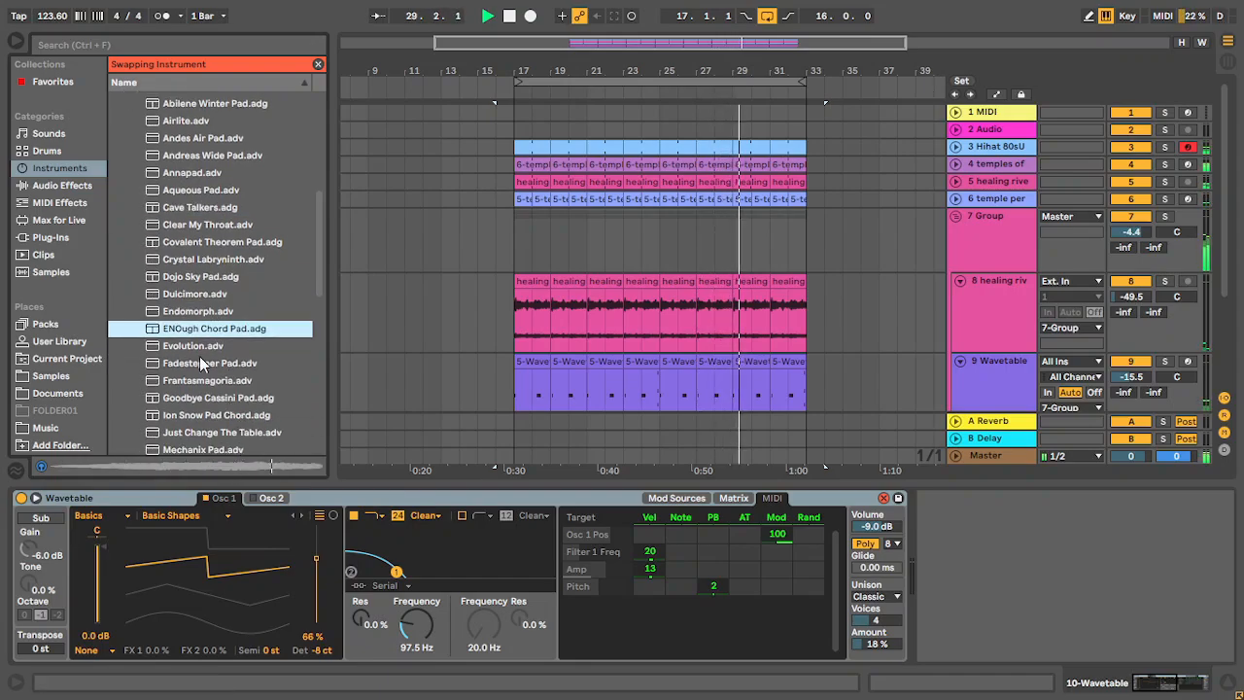
{"action": "left_click", "coordinate": [200, 347]}
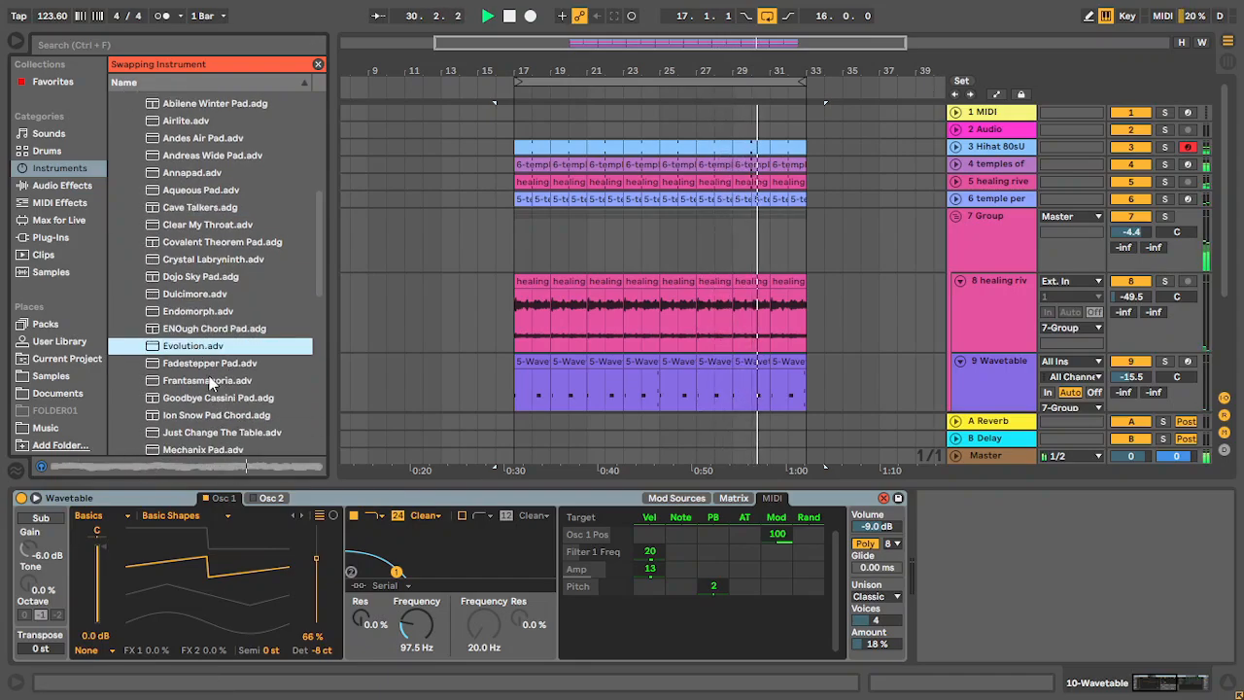
{"action": "left_click", "coordinate": [210, 380]}
{"action": "scroll", "coordinate": [225, 387], "scroll_direction": "down", "scroll_amount": 3}
{"action": "left_click", "coordinate": [221, 392]}
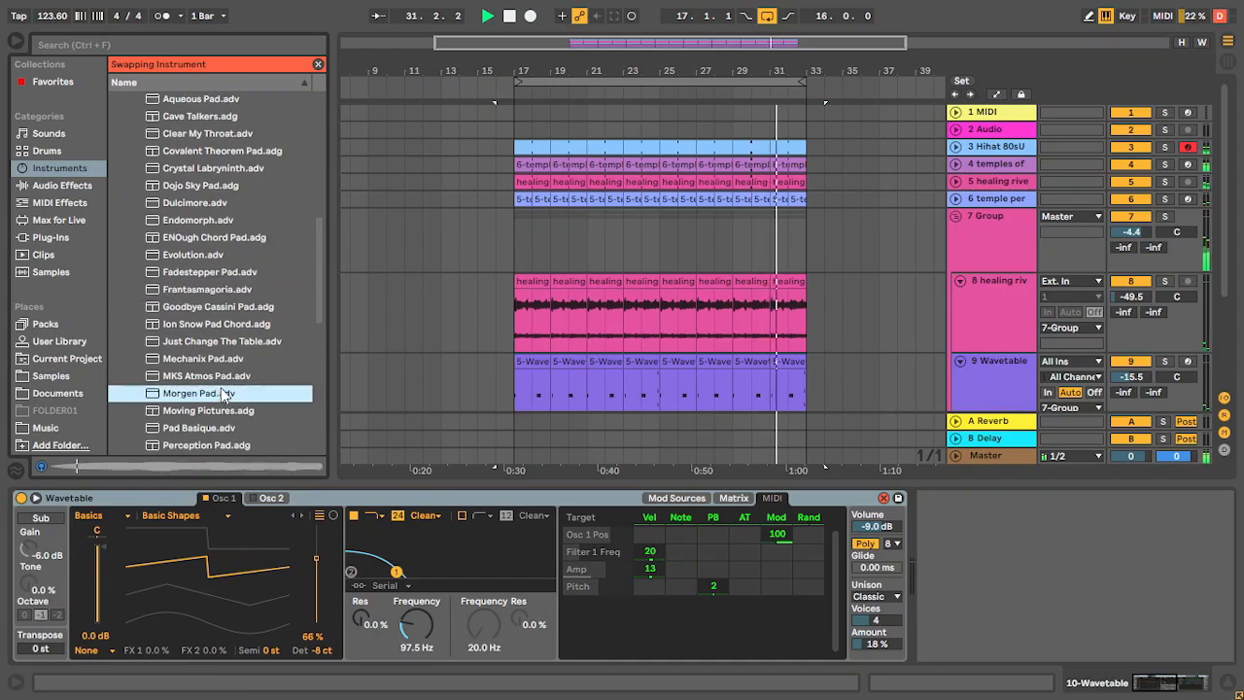
{"action": "scroll", "coordinate": [221, 391], "scroll_direction": "down", "scroll_amount": 2}
{"action": "left_click", "coordinate": [214, 359]}
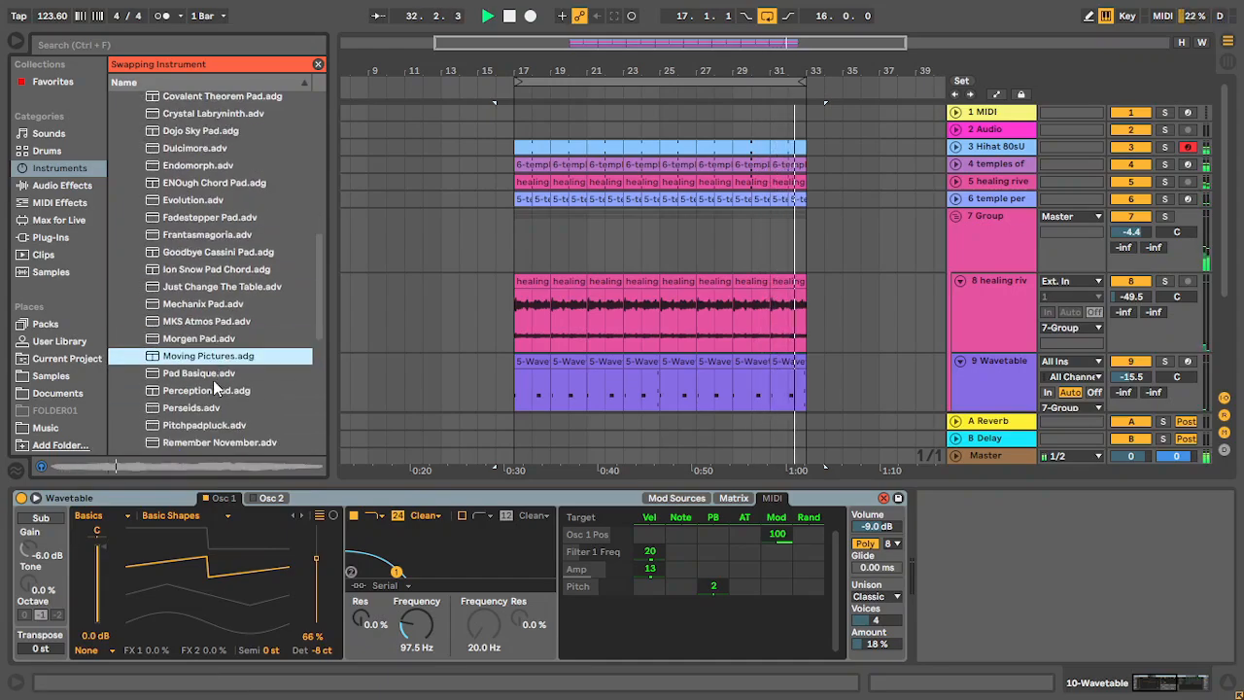
{"action": "left_click", "coordinate": [215, 373]}
{"action": "scroll", "coordinate": [226, 399], "scroll_direction": "down", "scroll_amount": 2}
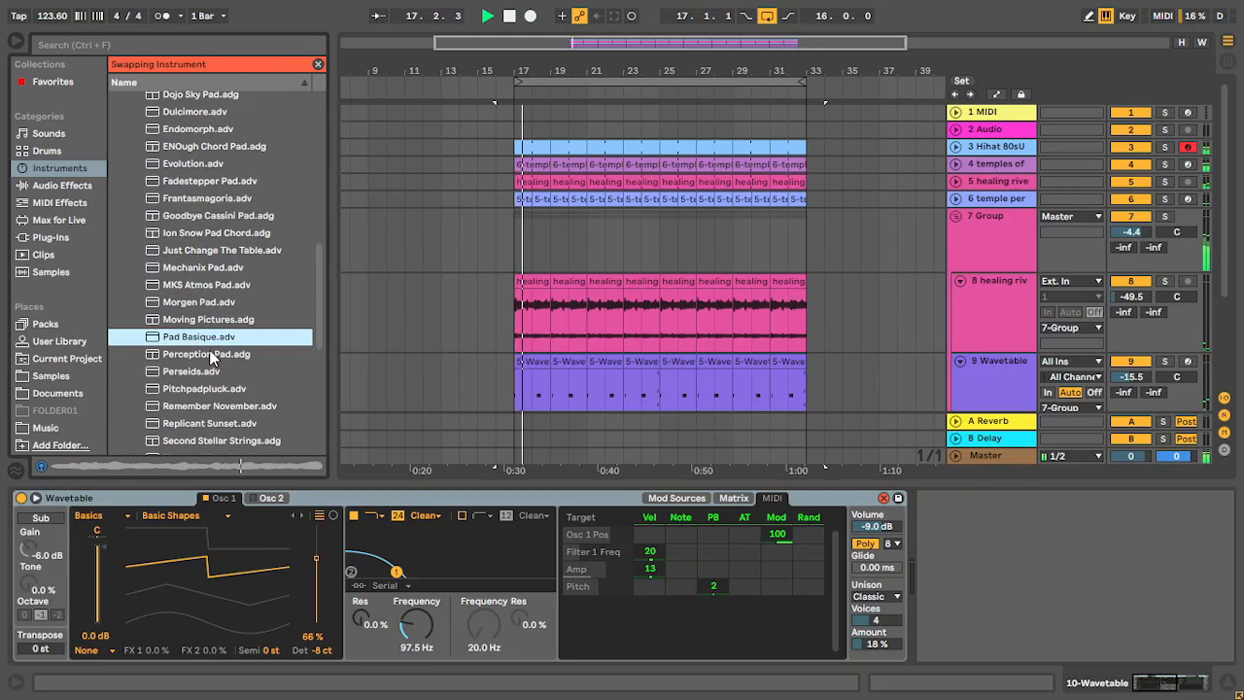
- Load the Perception Pad preset and expand its rack to show the chain list and the Wavetable device inside
{"action": "left_click", "coordinate": [212, 355]}
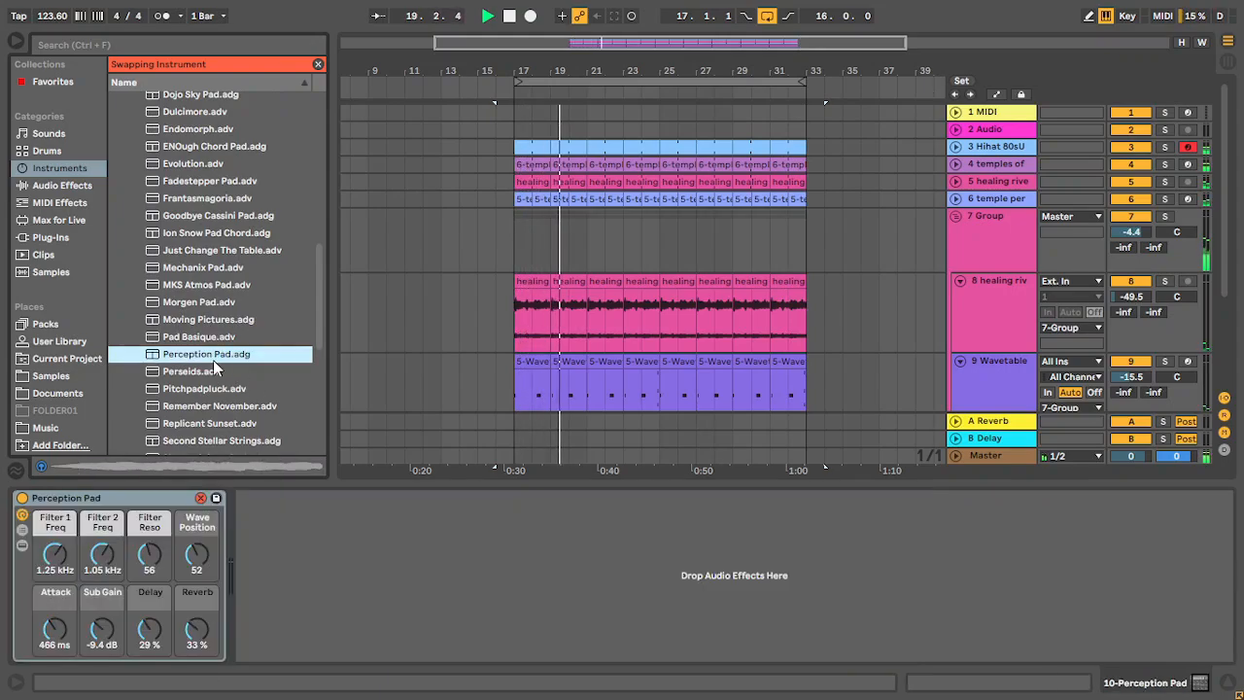
{"action": "left_click", "coordinate": [19, 532]}
{"action": "left_click", "coordinate": [275, 537]}
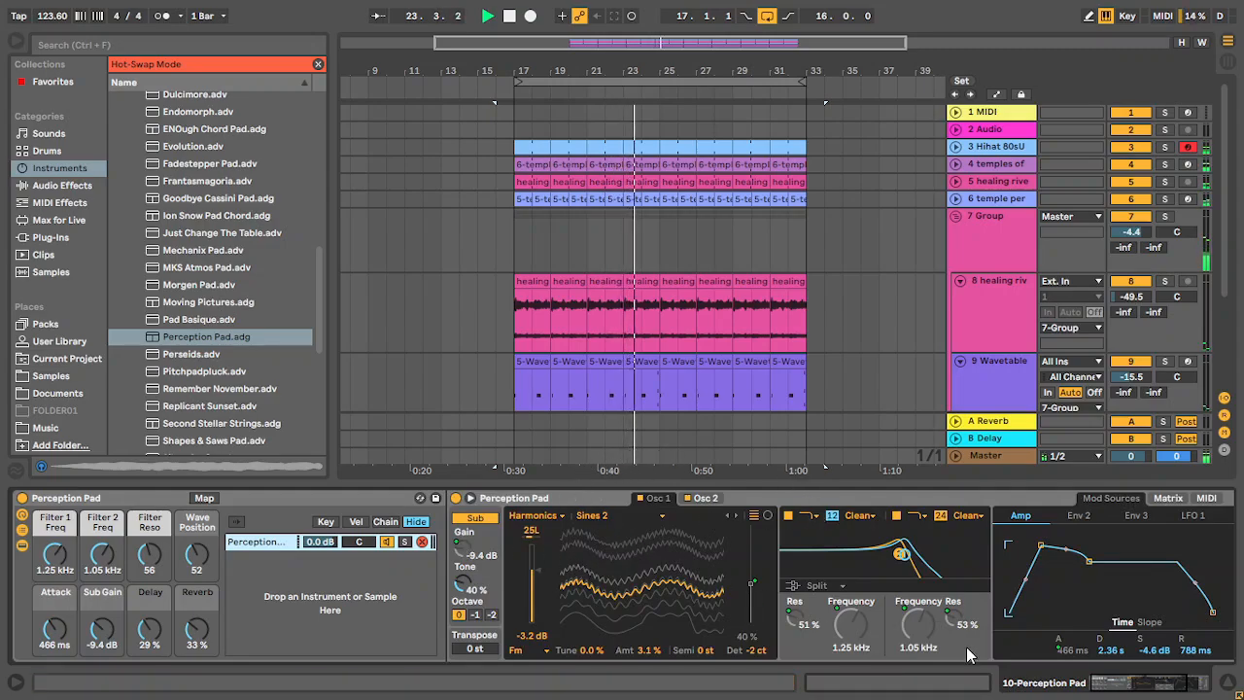
{"action": "left_click_drag", "start_coordinate": [1113, 678], "coordinate": [1147, 685]}
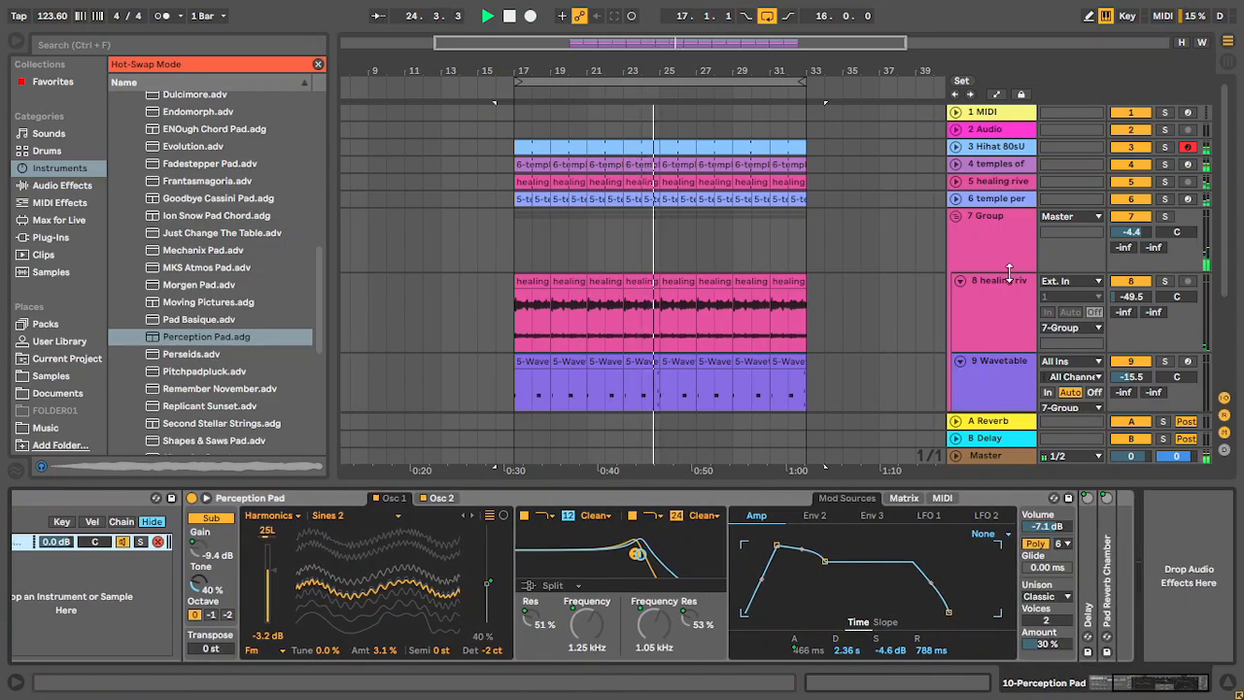
- Unfold the Perception Pad track below the Wavetable track and select it to show its devices
{"action": "scroll", "coordinate": [974, 391], "scroll_direction": "down", "scroll_amount": 2}
{"action": "left_click", "coordinate": [963, 393]}
{"action": "left_click", "coordinate": [995, 319]}
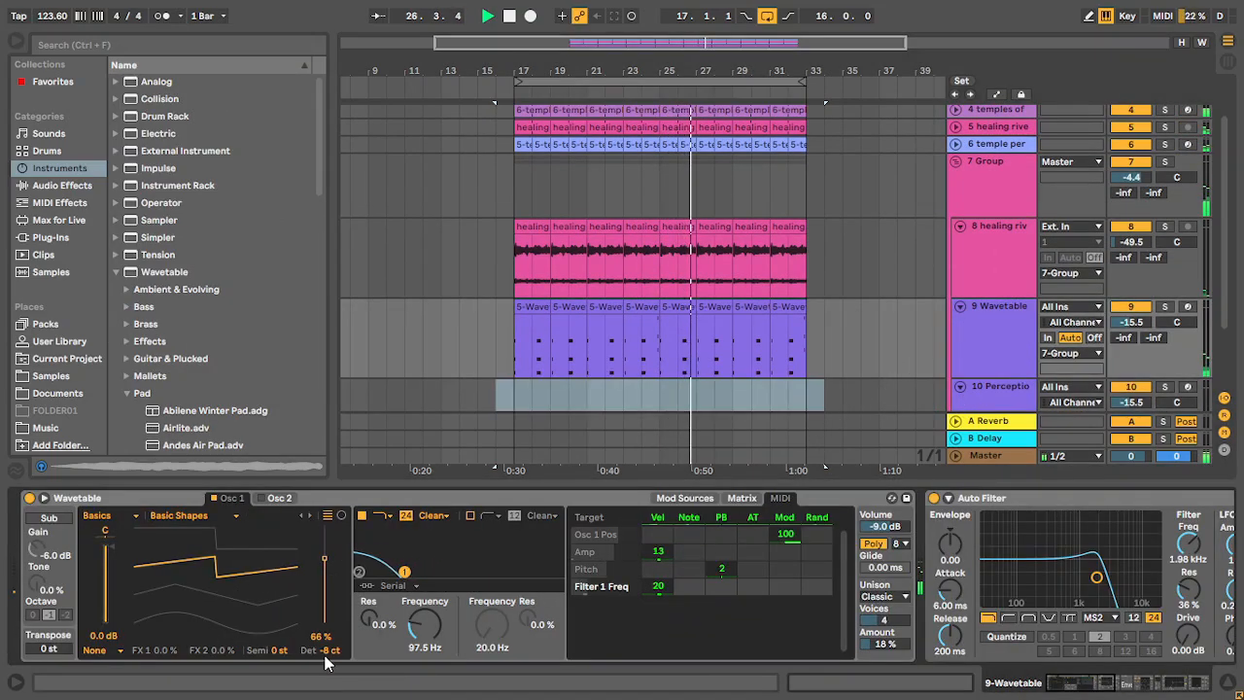
{"action": "scroll", "coordinate": [583, 358], "scroll_direction": "down", "scroll_amount": 2}
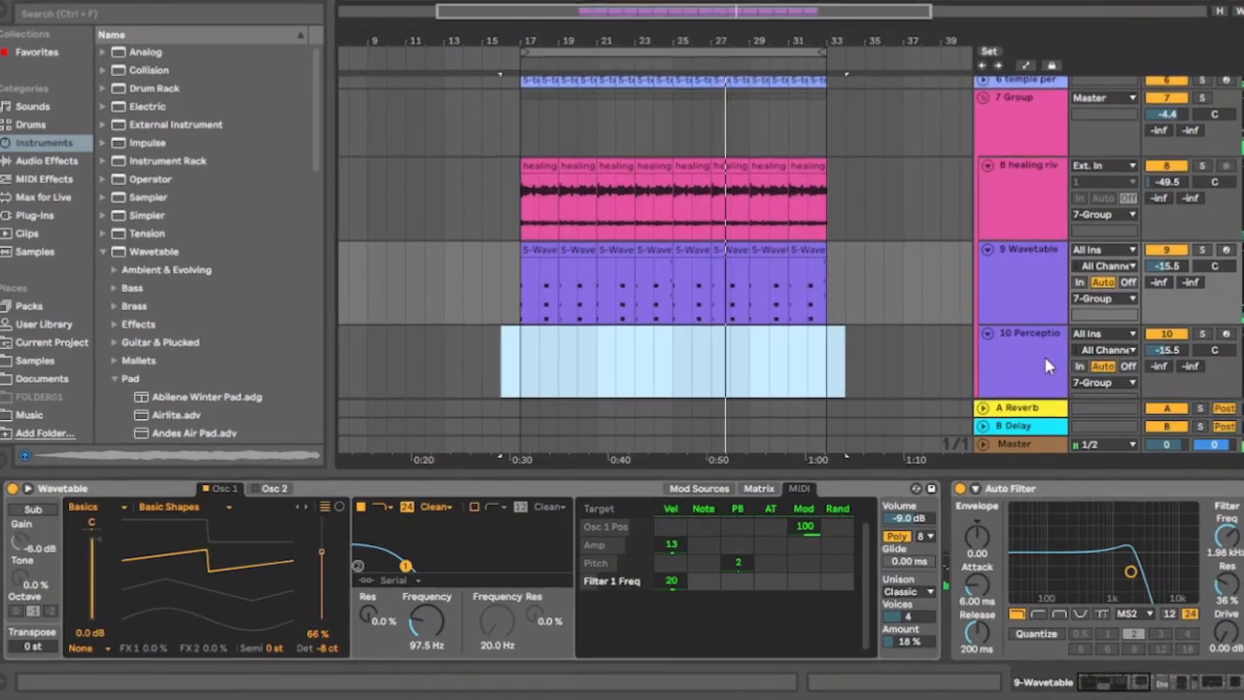
{"action": "left_click", "coordinate": [1015, 374]}
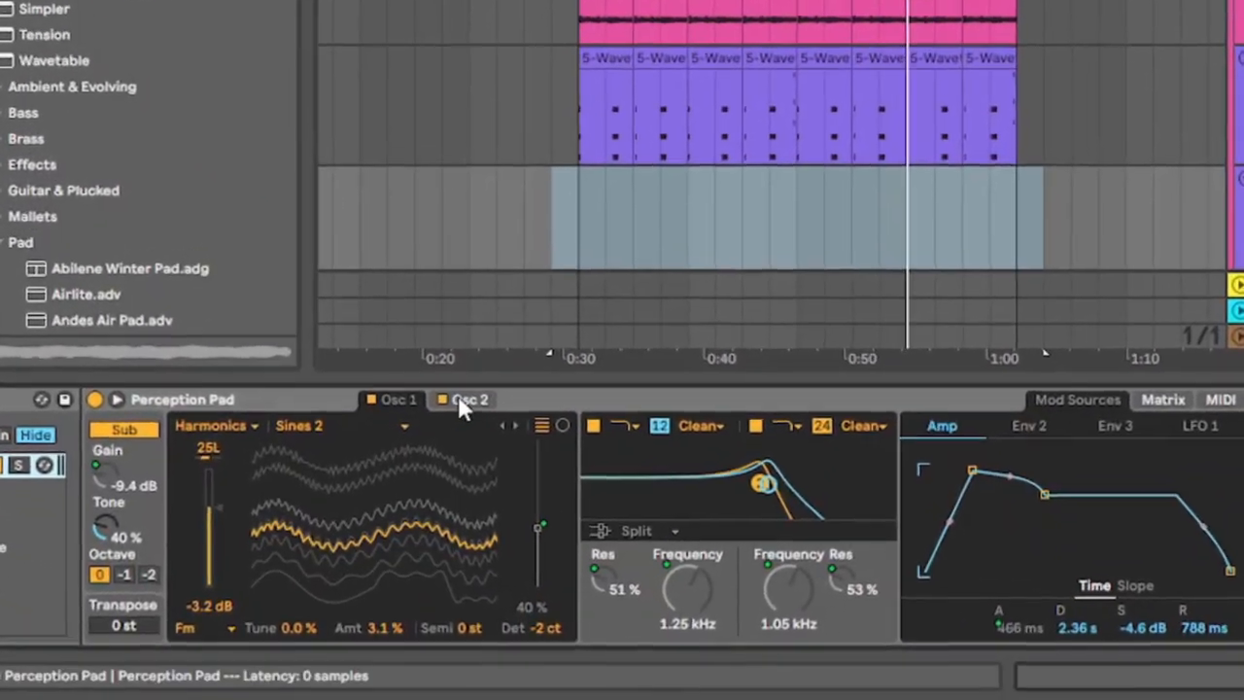
- Try a semitone offset of -8 st on Perception Pad's Osc 1 and reset it to 0 st
{"action": "left_click", "coordinate": [467, 400]}
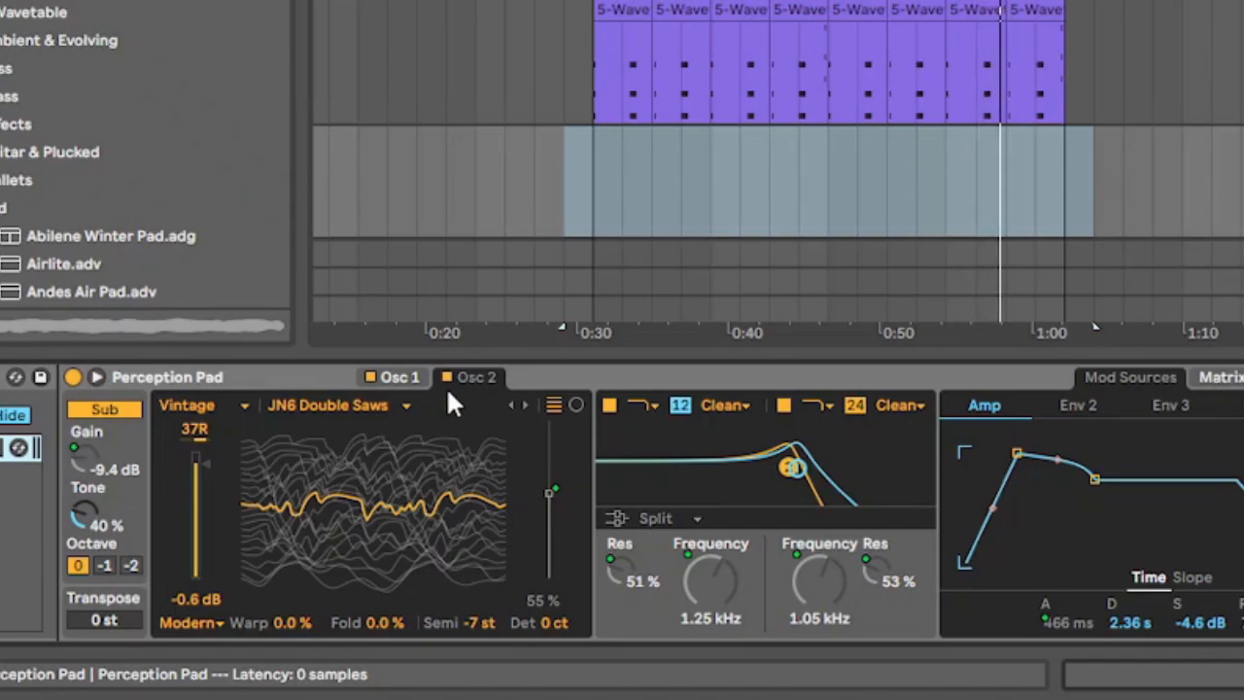
{"action": "left_click", "coordinate": [396, 378]}
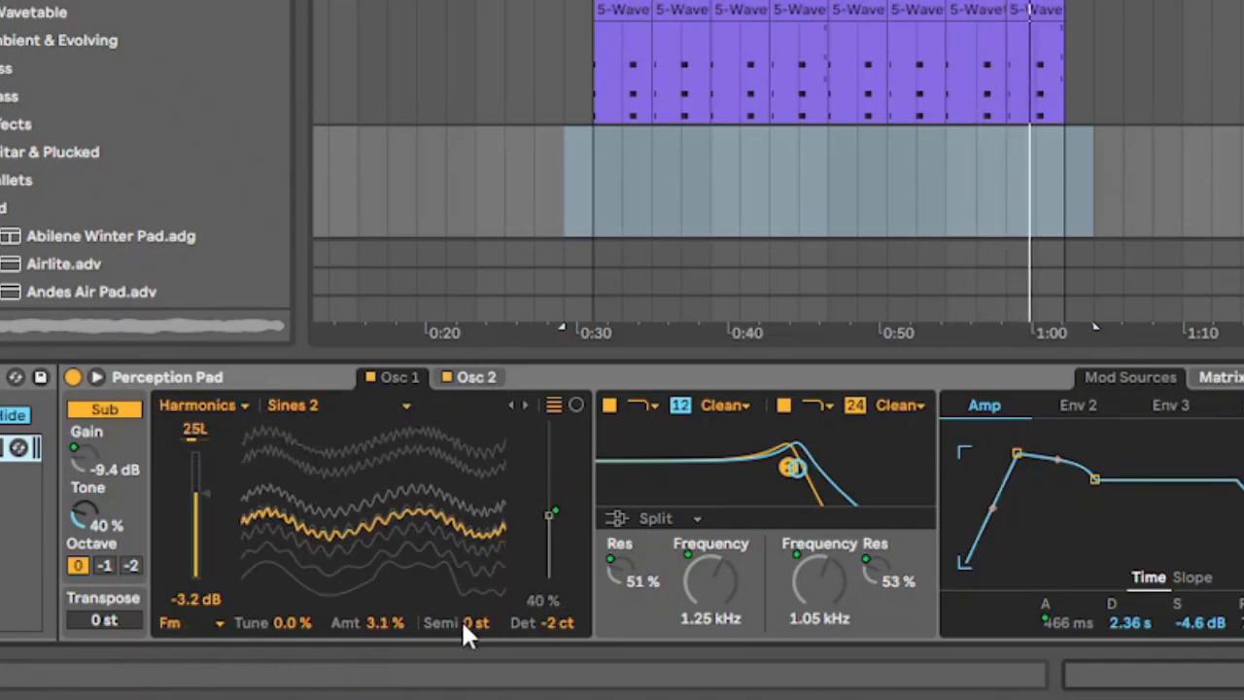
{"action": "left_click_drag", "start_coordinate": [460, 618], "coordinate": [460, 656]}
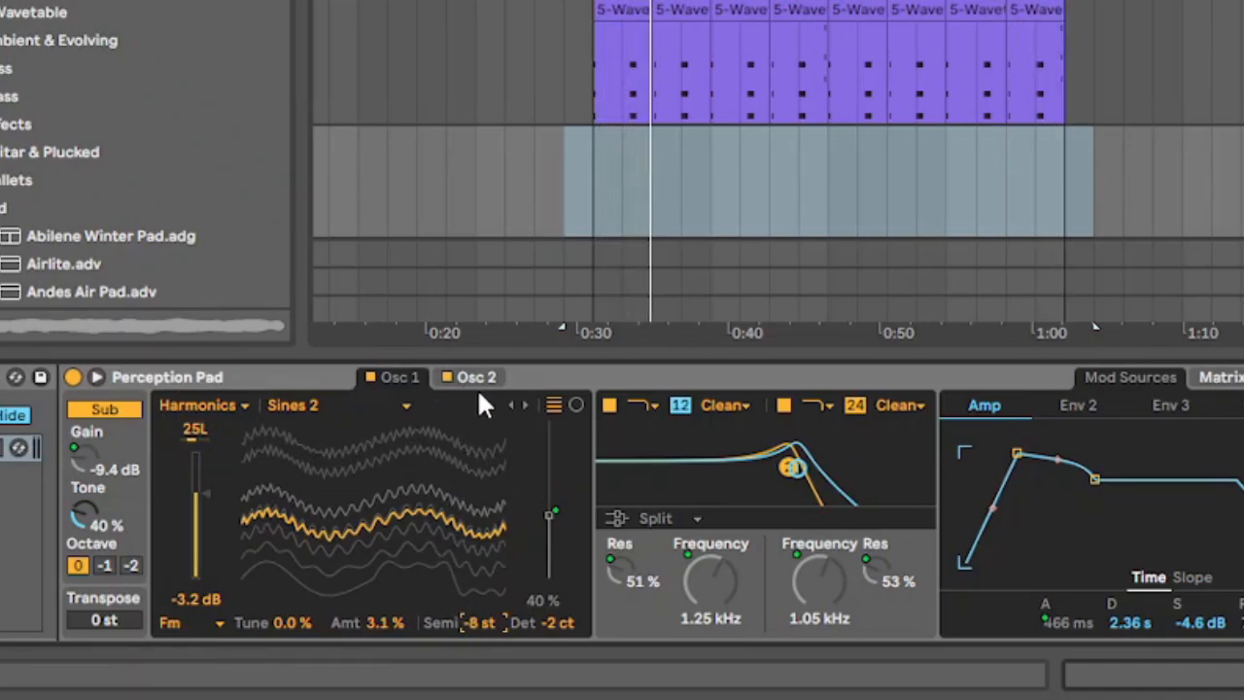
{"action": "key", "text": "Delete"}
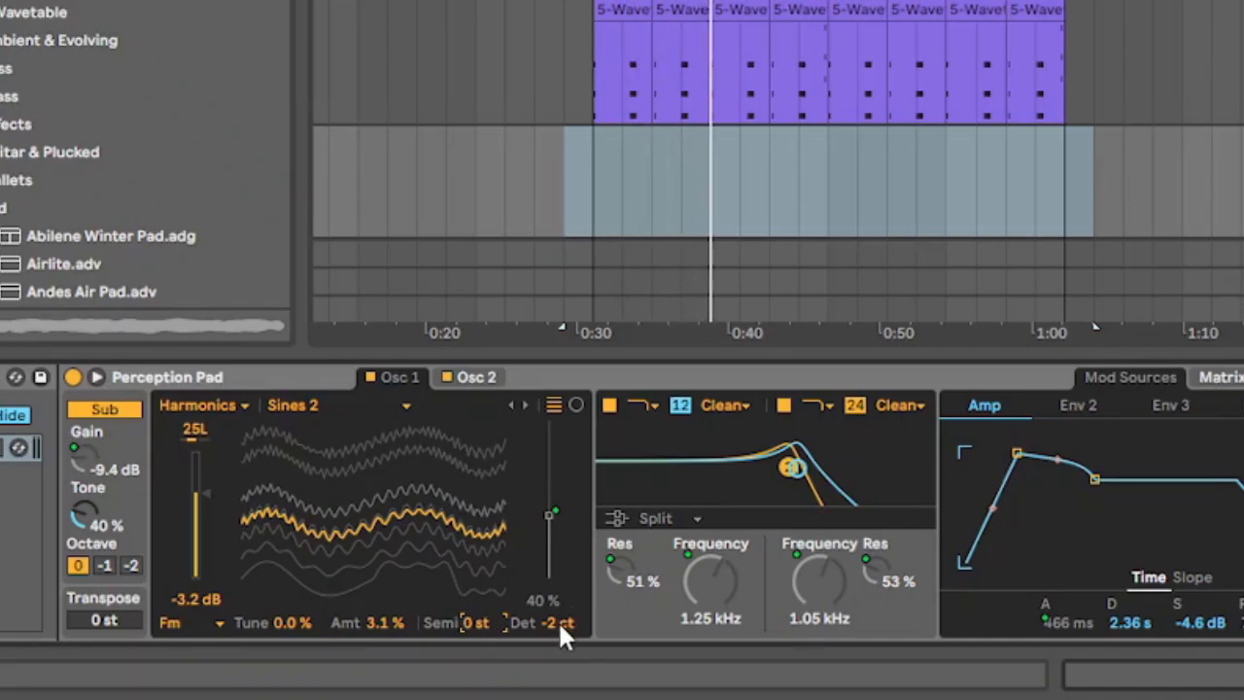
- Detune Perception Pad's Osc 1 to -10 ct and its Osc 2 to -8 ct
{"action": "left_click", "coordinate": [473, 389]}
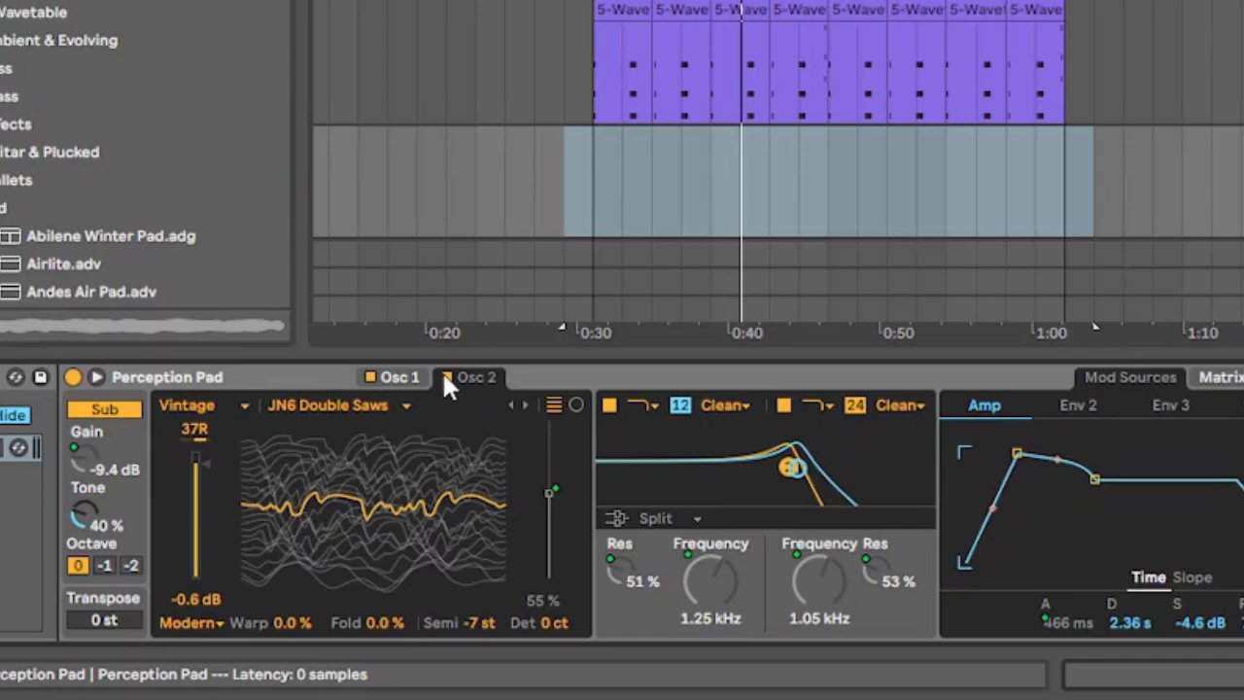
{"action": "left_click", "coordinate": [415, 379]}
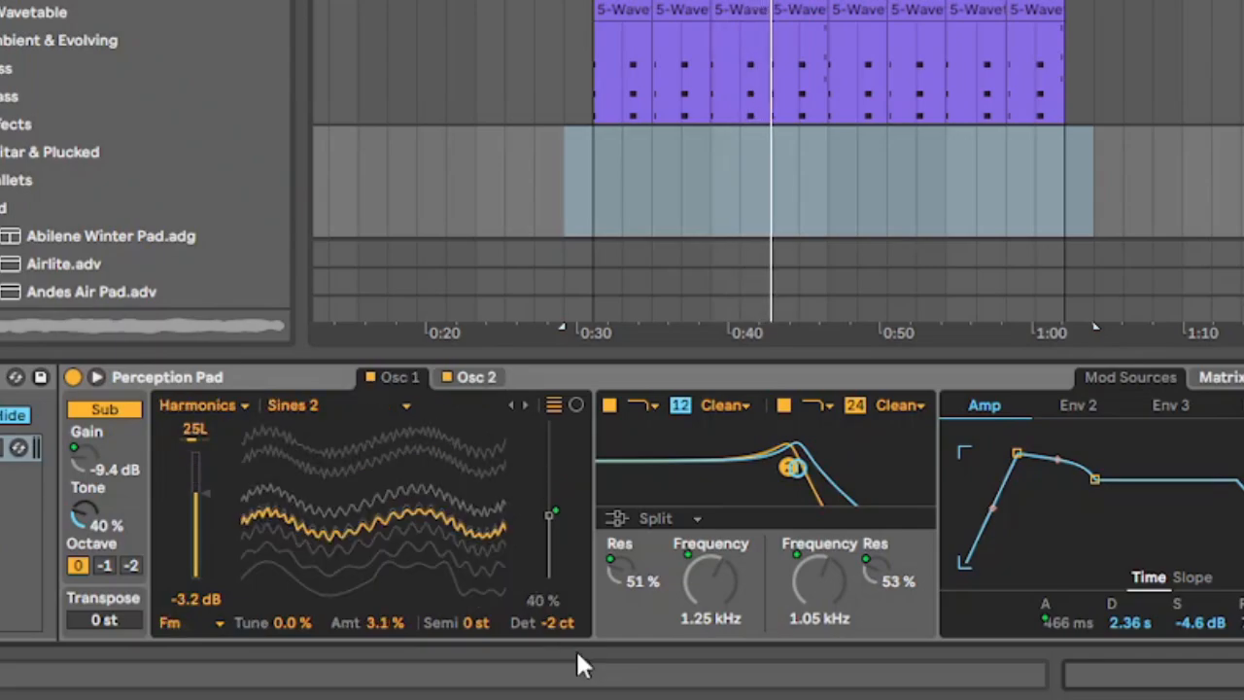
{"action": "left_click_drag", "start_coordinate": [556, 622], "coordinate": [557, 625]}
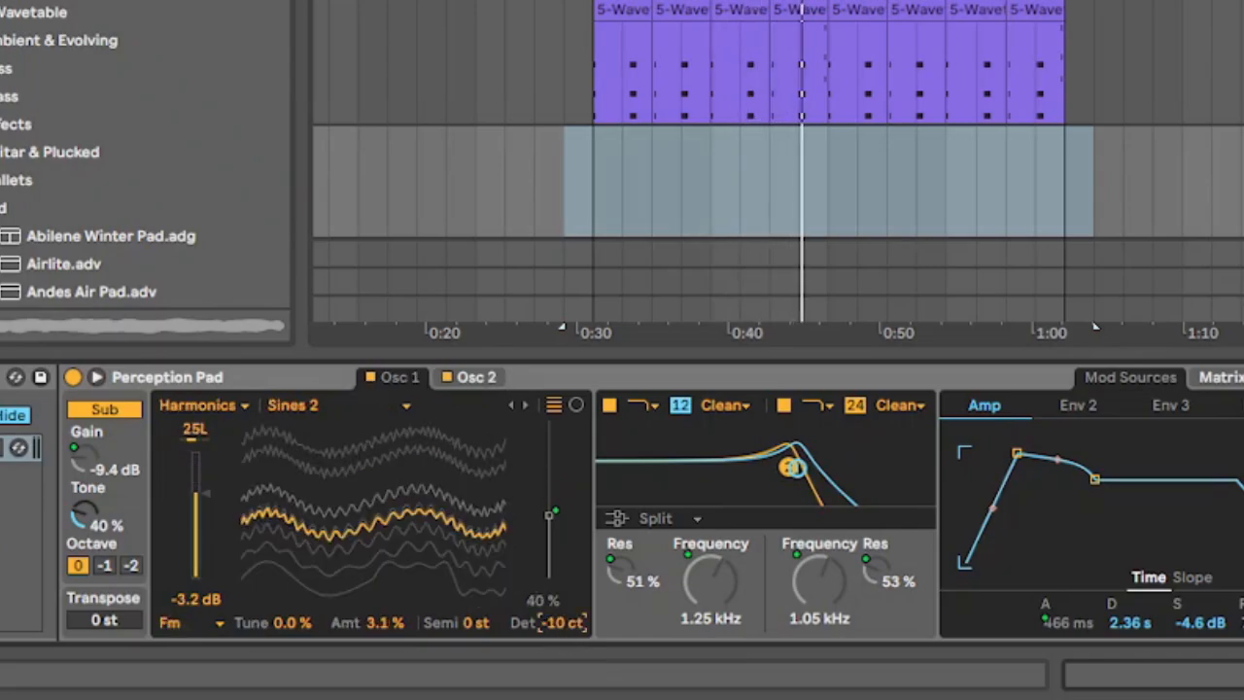
{"action": "left_click", "coordinate": [478, 376]}
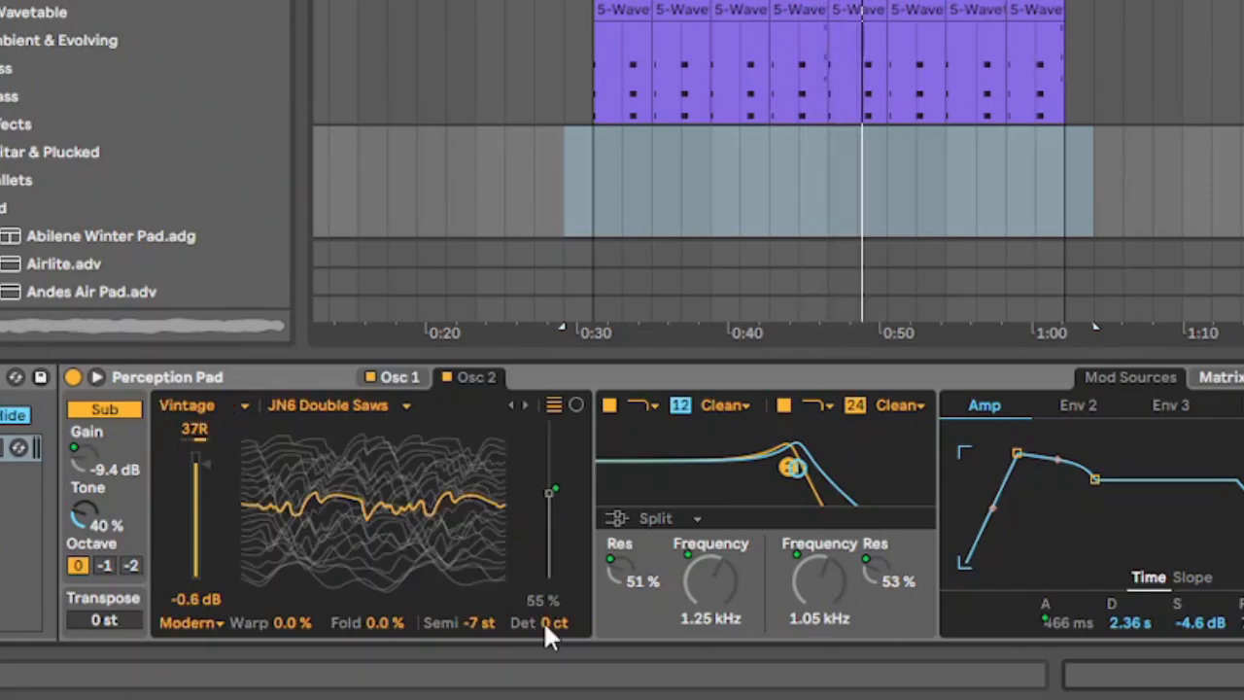
{"action": "left_click_drag", "start_coordinate": [544, 620], "coordinate": [544, 627]}
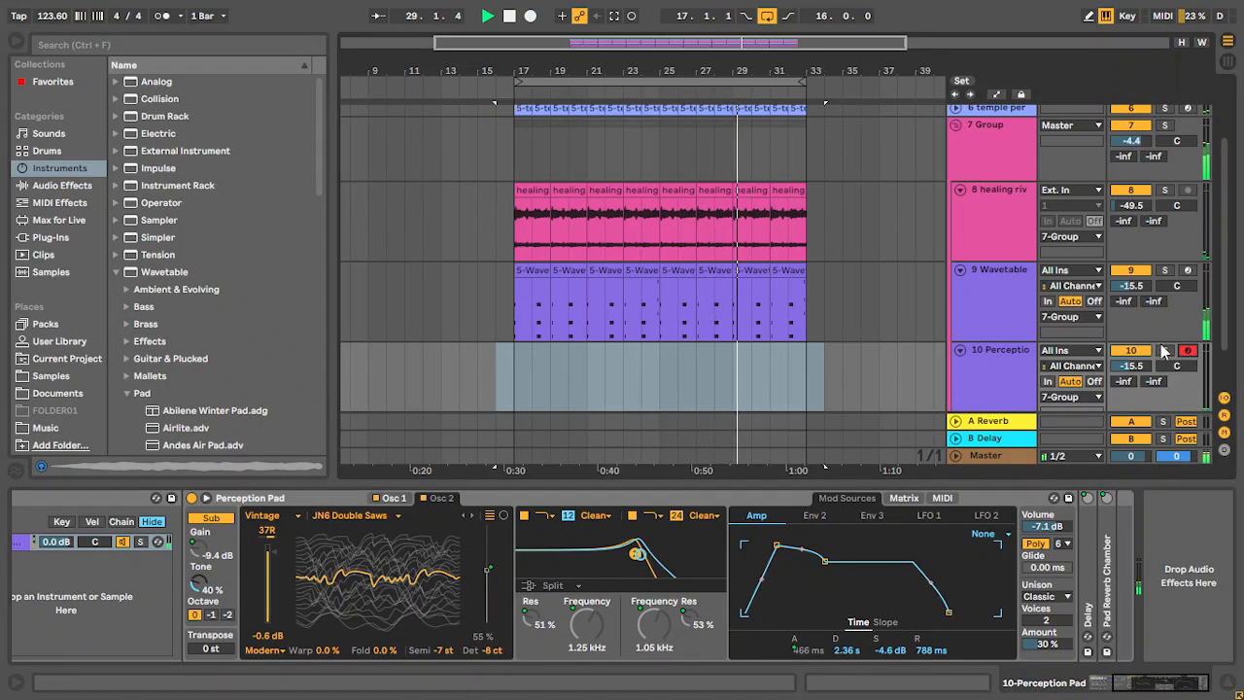
- Set the Perception Pad track's volume to -38.2 dB and add the Fifth Chord preset of the Chord MIDI effect to it
{"action": "mouse_move", "coordinate": [1130, 366]}
{"action": "left_mouse_down"}
{"action": "mouse_move", "coordinate": [1130, 393]}
{"action": "mouse_move", "coordinate": [1131, 373]}
{"action": "left_mouse_up"}
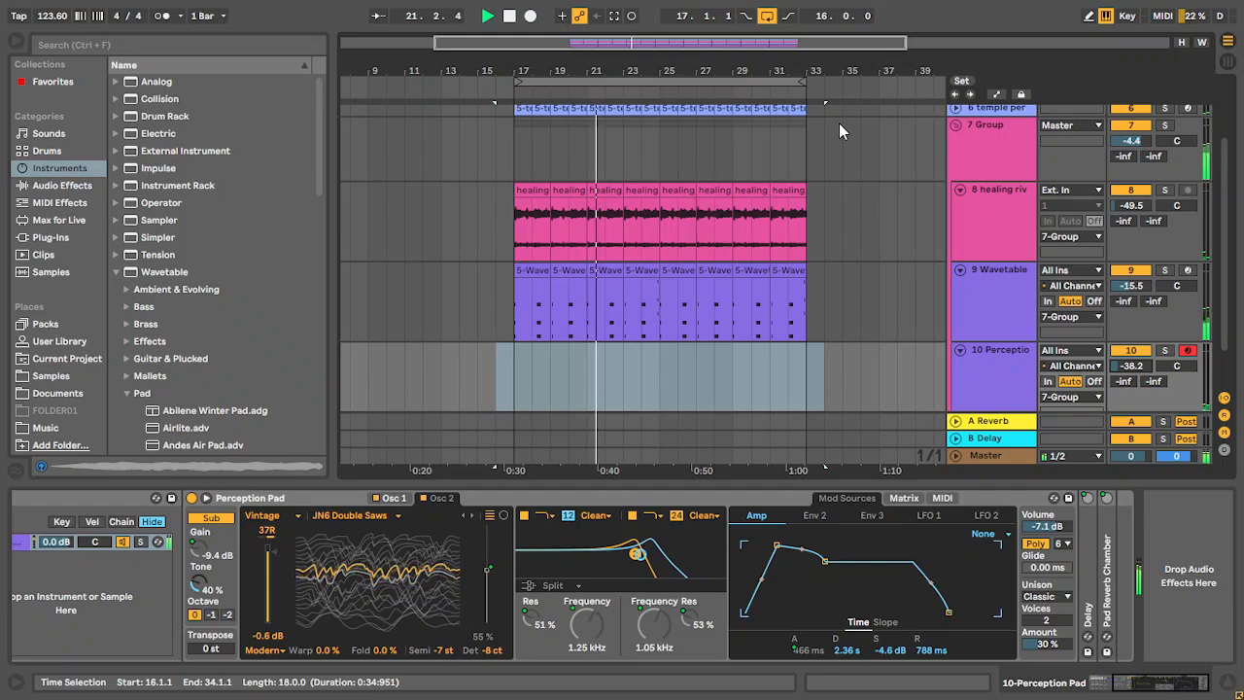
{"action": "left_click", "coordinate": [54, 202]}
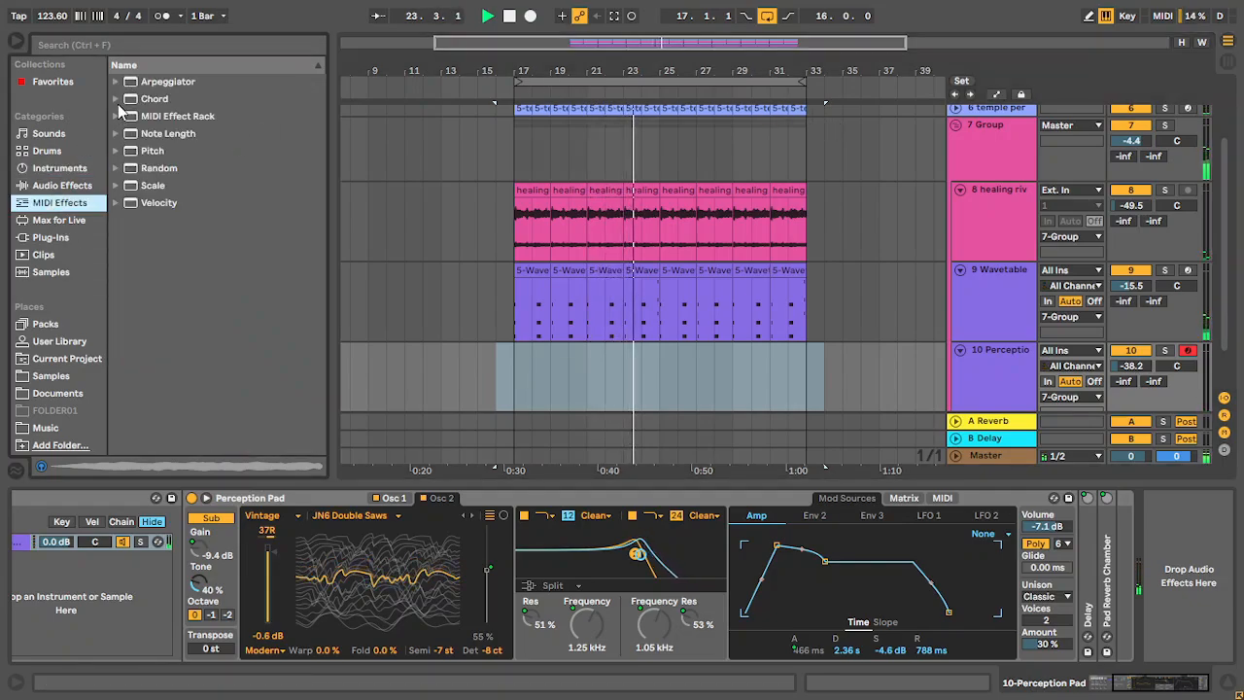
{"action": "left_click", "coordinate": [115, 99]}
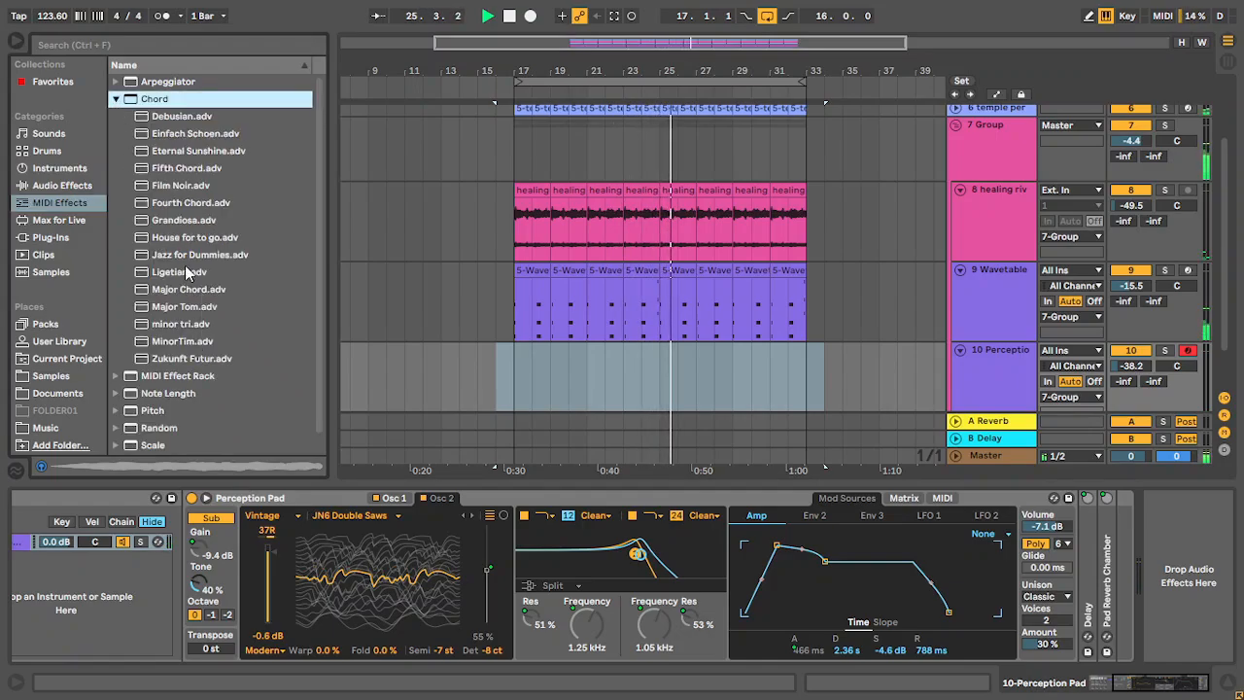
{"action": "double_click", "coordinate": [191, 169]}
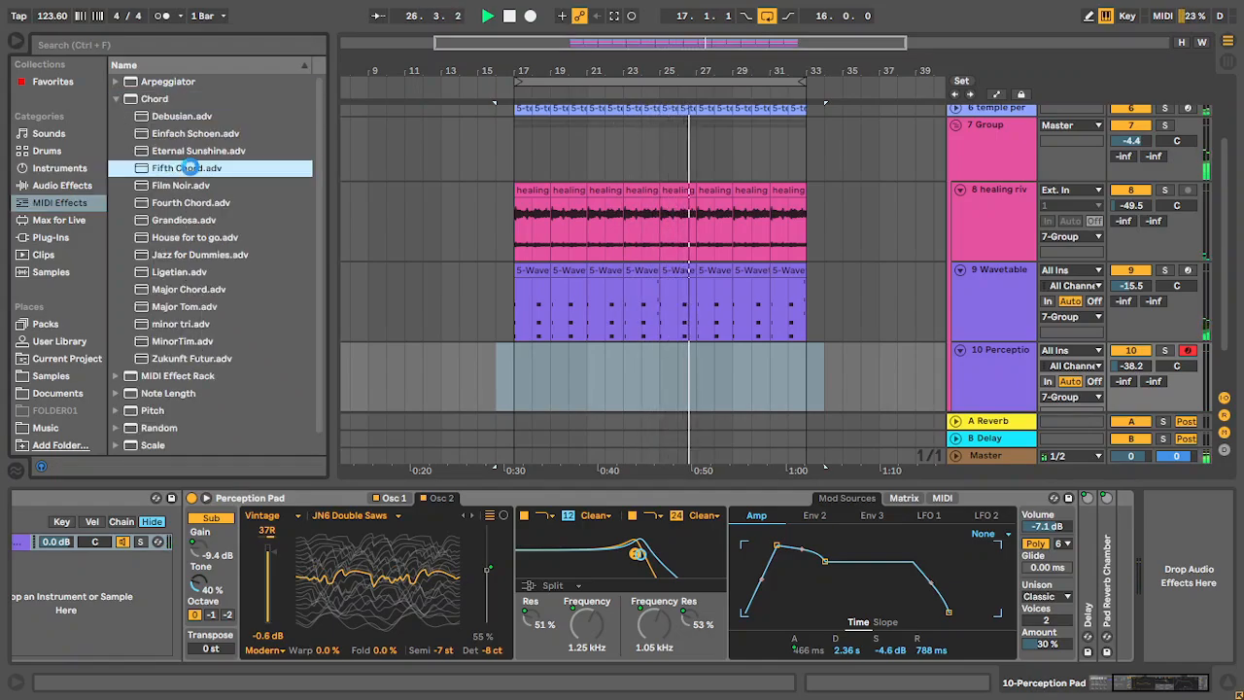